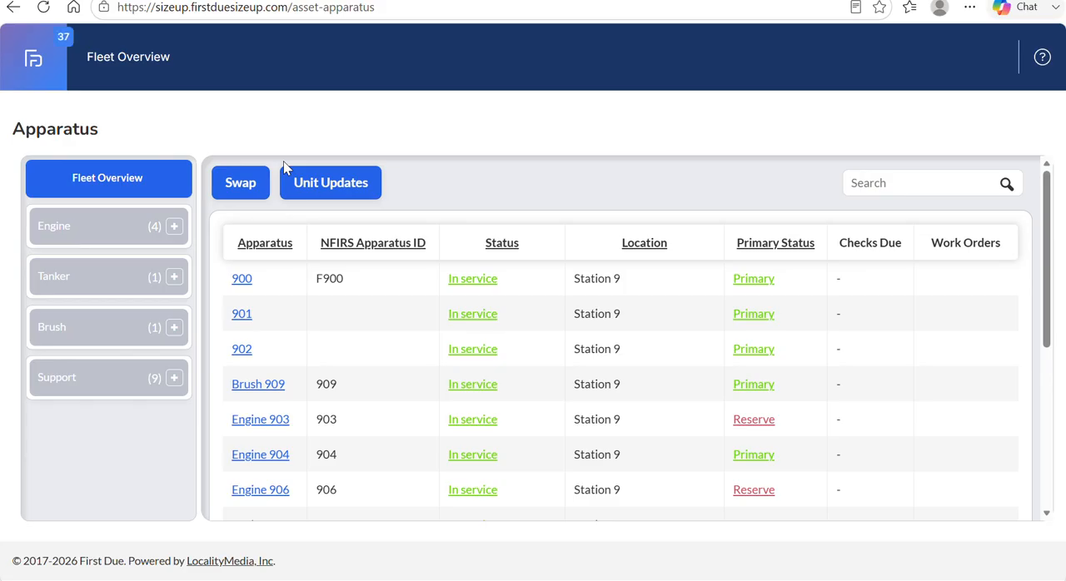
Open the Apparatus Overview in the Assets section and dismiss the mail notification.
{"action": "left_click", "coordinate": [41, 65]}
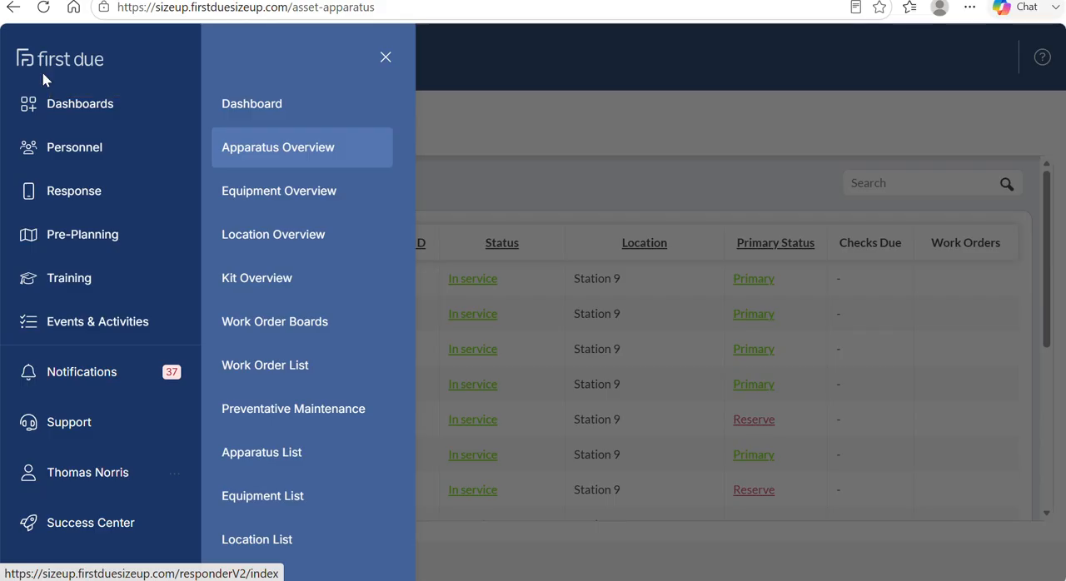
{"action": "scroll", "coordinate": [72, 210], "scroll_direction": "down", "scroll_amount": 4}
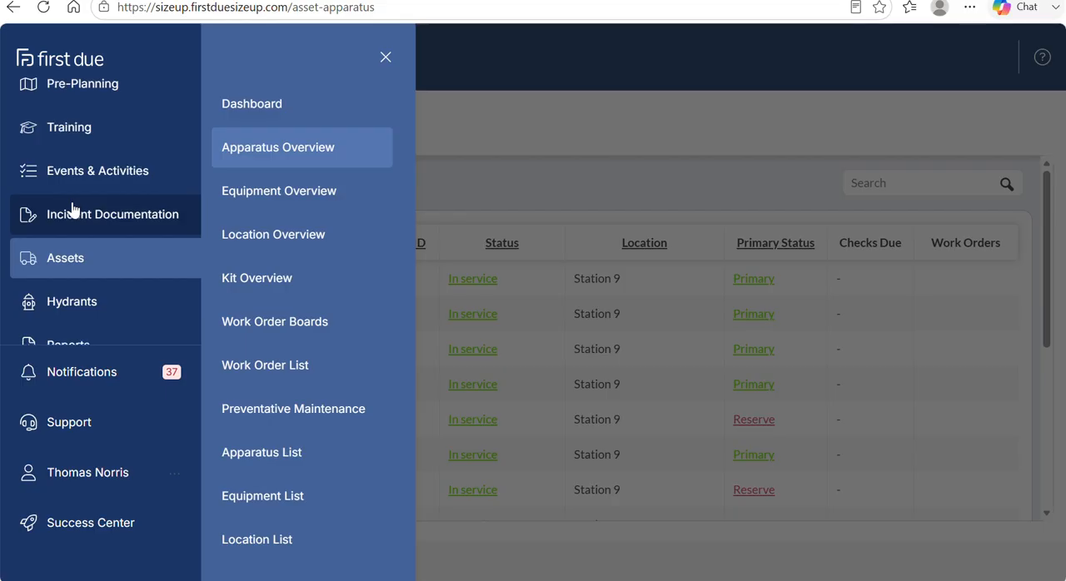
{"action": "scroll", "coordinate": [72, 209], "scroll_direction": "down", "scroll_amount": 1}
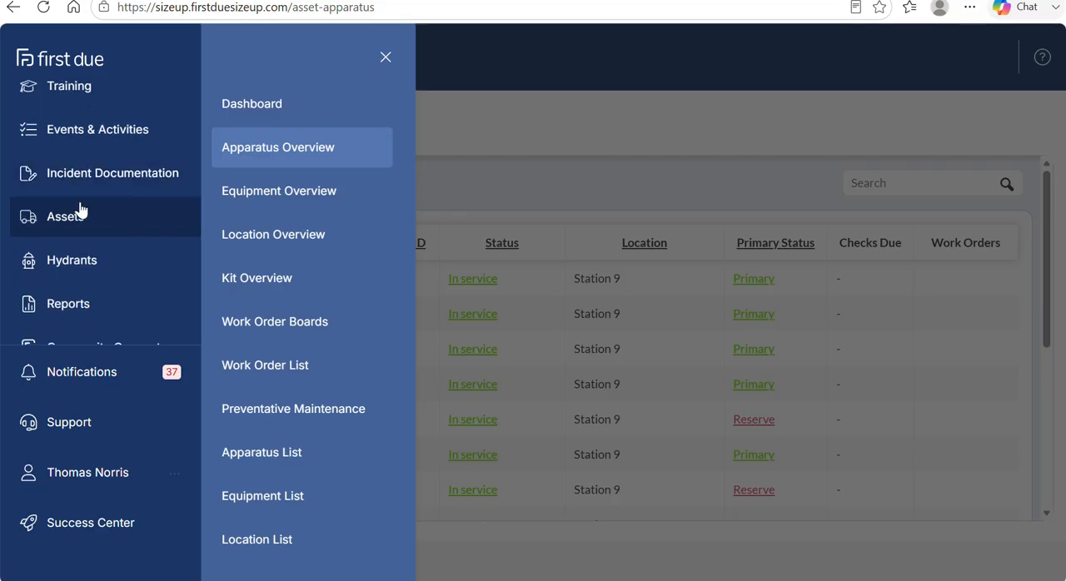
{"action": "left_click", "coordinate": [264, 148]}
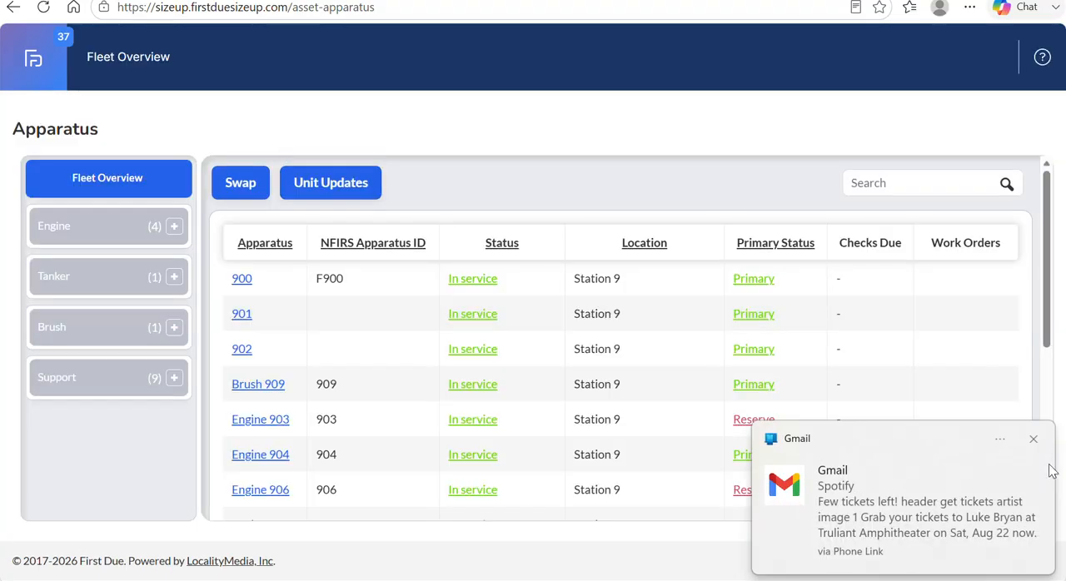
{"action": "left_click", "coordinate": [1033, 439]}
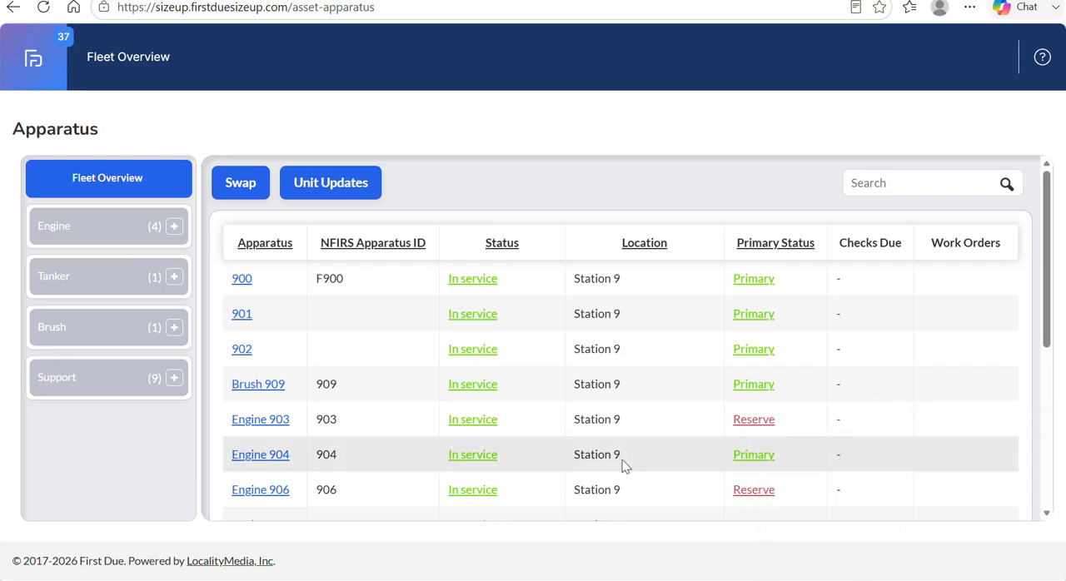
Look through the fleet list and expand the Engine, Tanker and Brush groups to see their units.
{"action": "scroll", "coordinate": [294, 309], "scroll_direction": "down", "scroll_amount": 1}
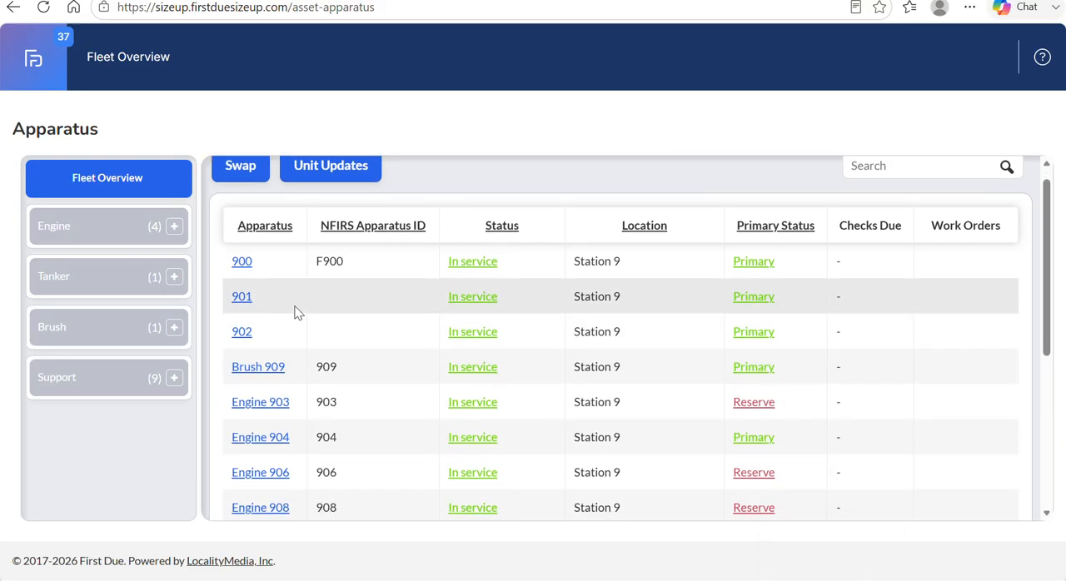
{"action": "scroll", "coordinate": [298, 312], "scroll_direction": "up", "scroll_amount": 2}
{"action": "scroll", "coordinate": [298, 313], "scroll_direction": "down", "scroll_amount": 1}
{"action": "scroll", "coordinate": [298, 312], "scroll_direction": "down", "scroll_amount": 5}
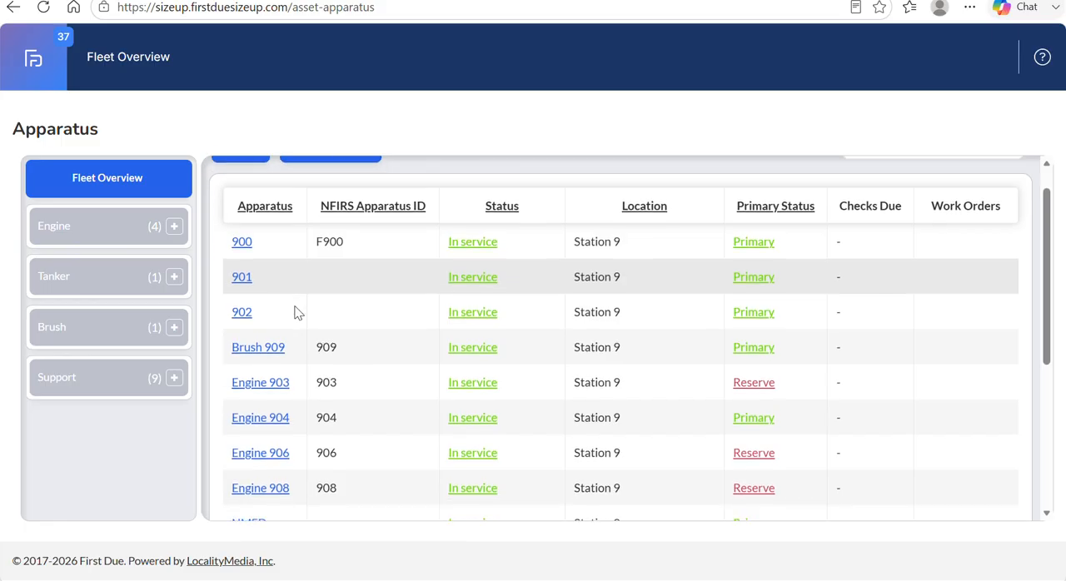
{"action": "scroll", "coordinate": [298, 313], "scroll_direction": "up", "scroll_amount": 6}
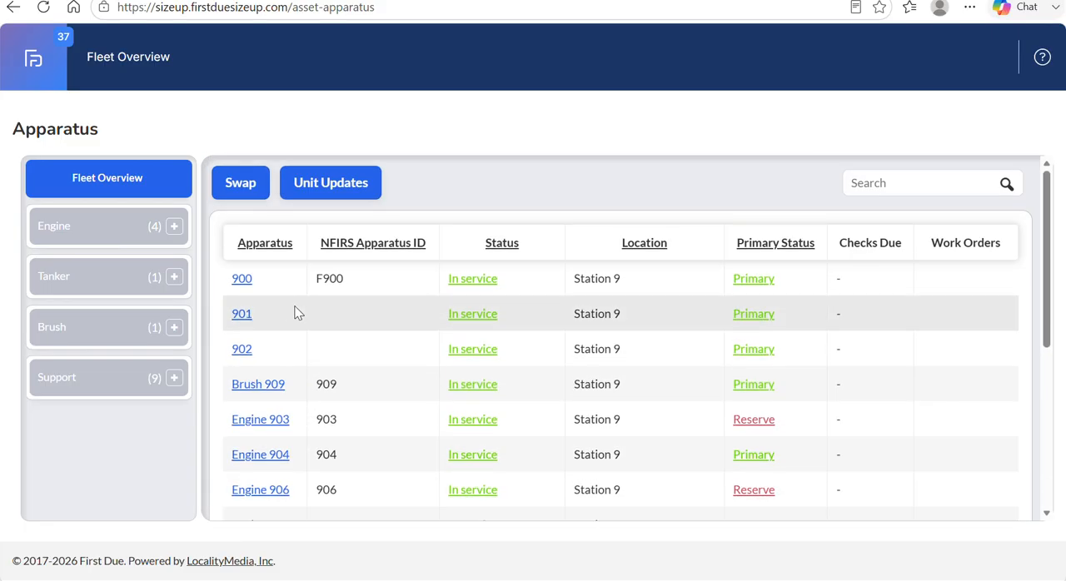
{"action": "left_click", "coordinate": [74, 225]}
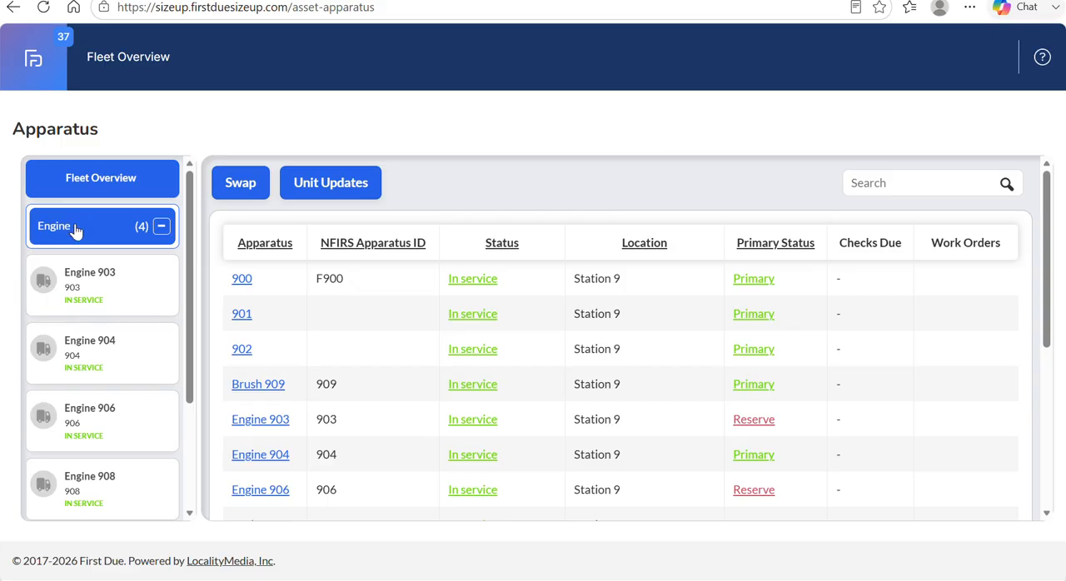
{"action": "scroll", "coordinate": [100, 321], "scroll_direction": "down", "scroll_amount": 2}
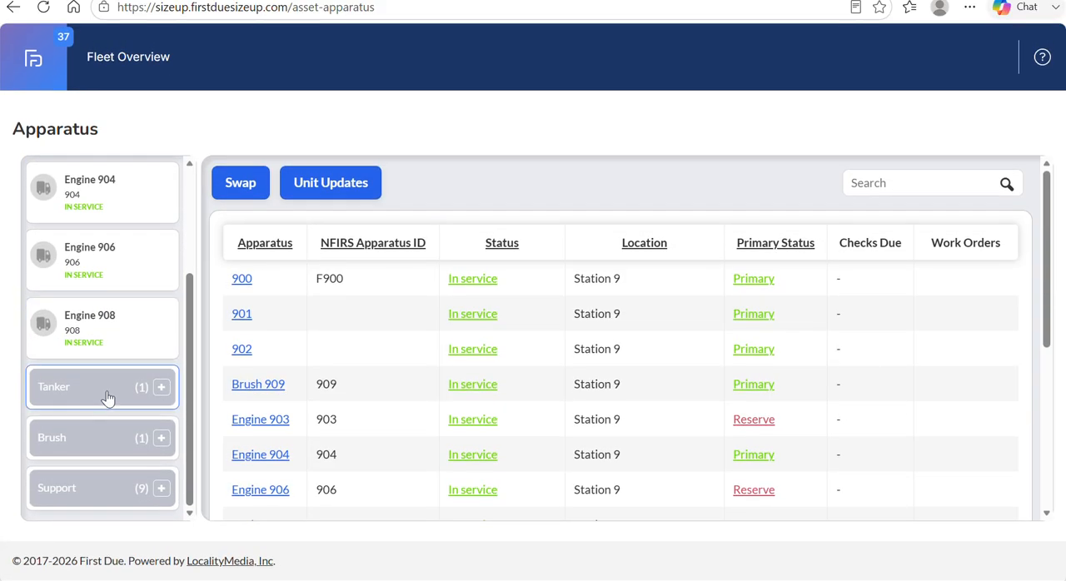
{"action": "left_click", "coordinate": [107, 390]}
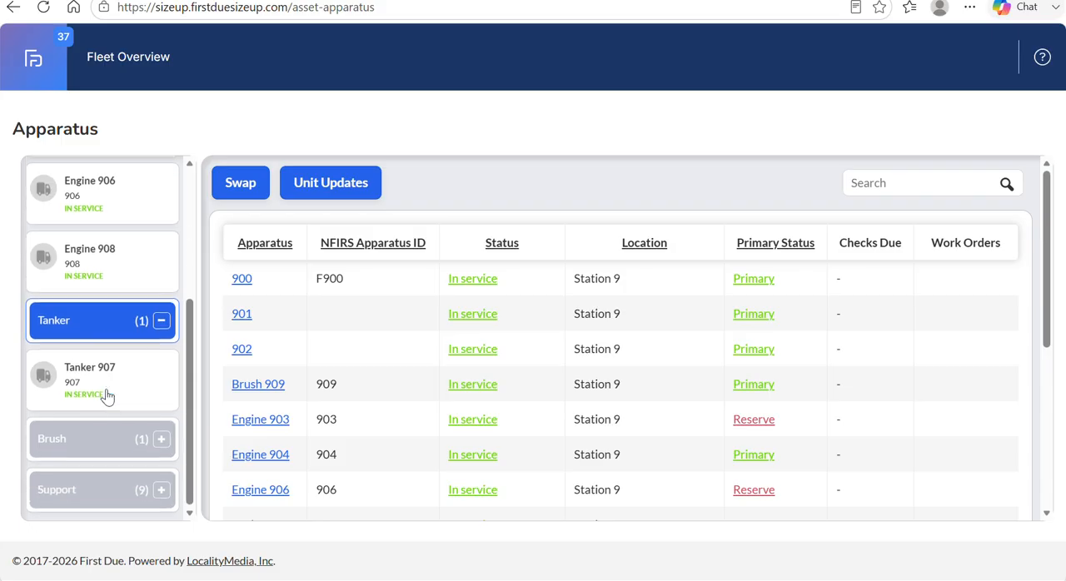
{"action": "left_click", "coordinate": [117, 433]}
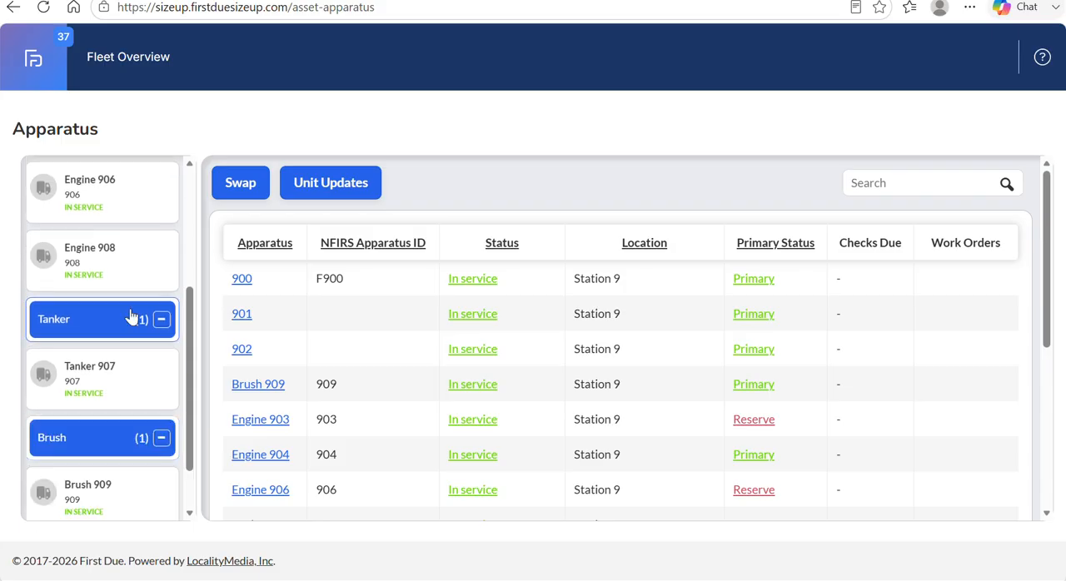
{"action": "scroll", "coordinate": [131, 317], "scroll_direction": "up", "scroll_amount": 4}
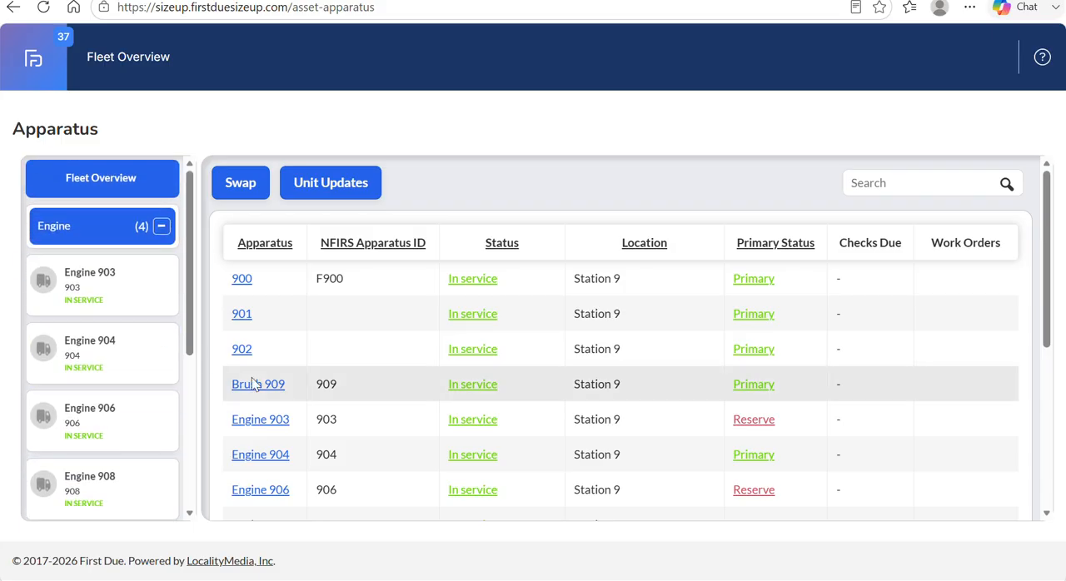
Open Engine 903's record from the fleet list and review its current odometer and last check.
{"action": "left_click", "coordinate": [273, 420]}
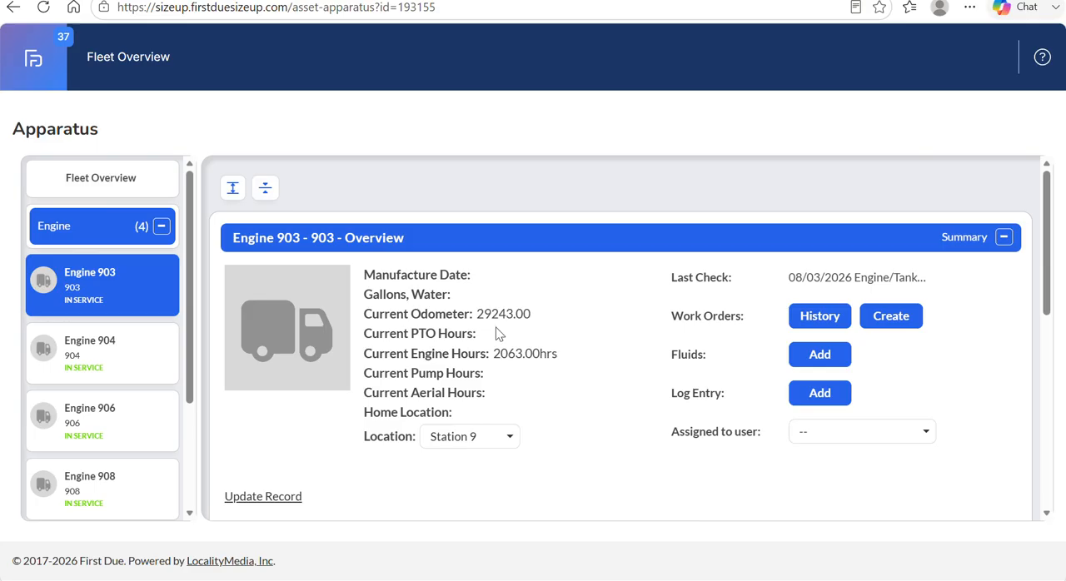
{"action": "scroll", "coordinate": [498, 333], "scroll_direction": "down", "scroll_amount": 1}
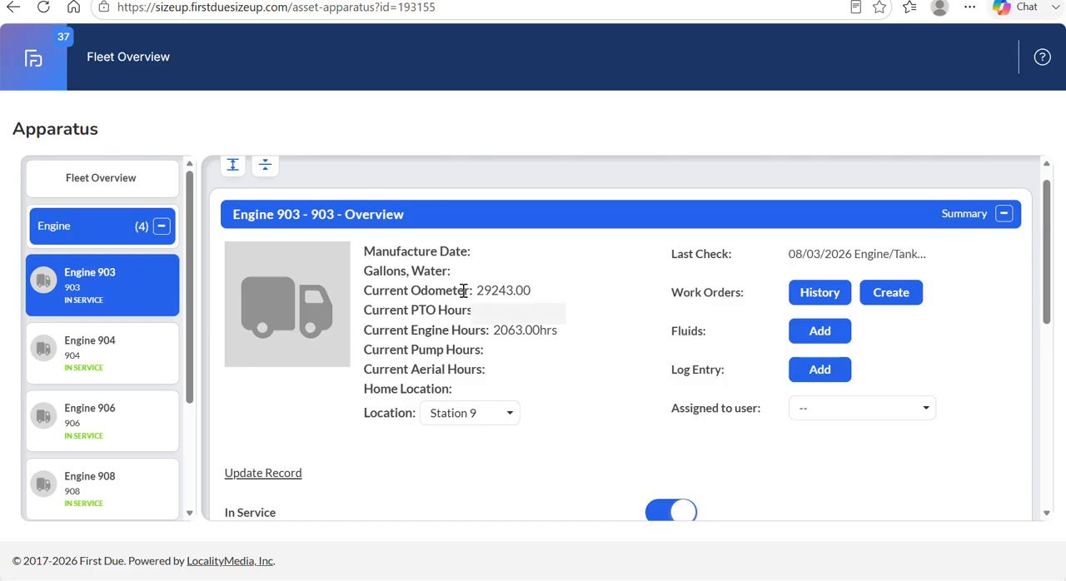
{"action": "left_click_drag", "start_coordinate": [464, 290], "coordinate": [546, 303]}
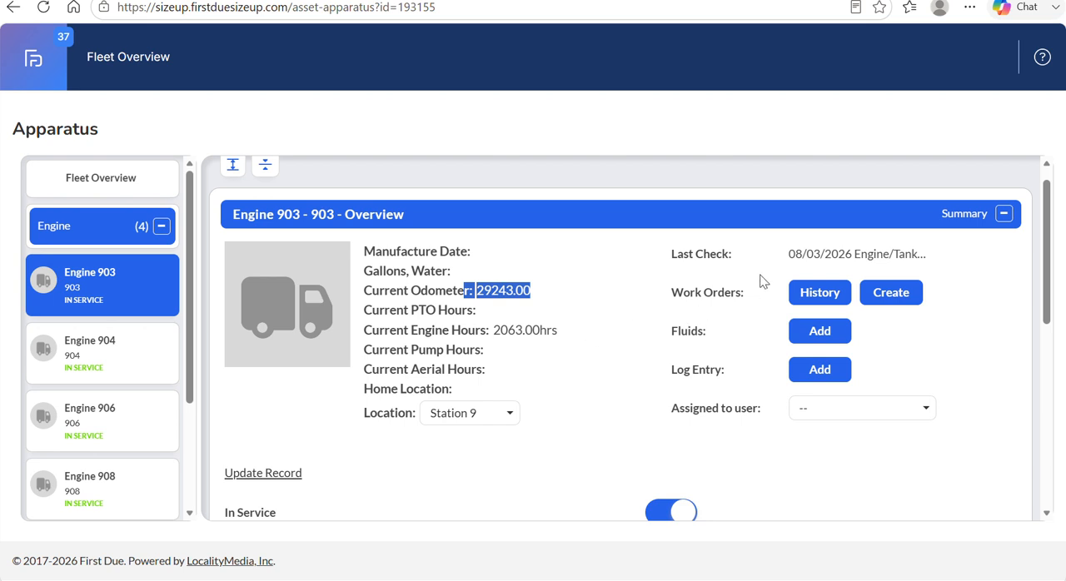
{"action": "double_click", "coordinate": [792, 255]}
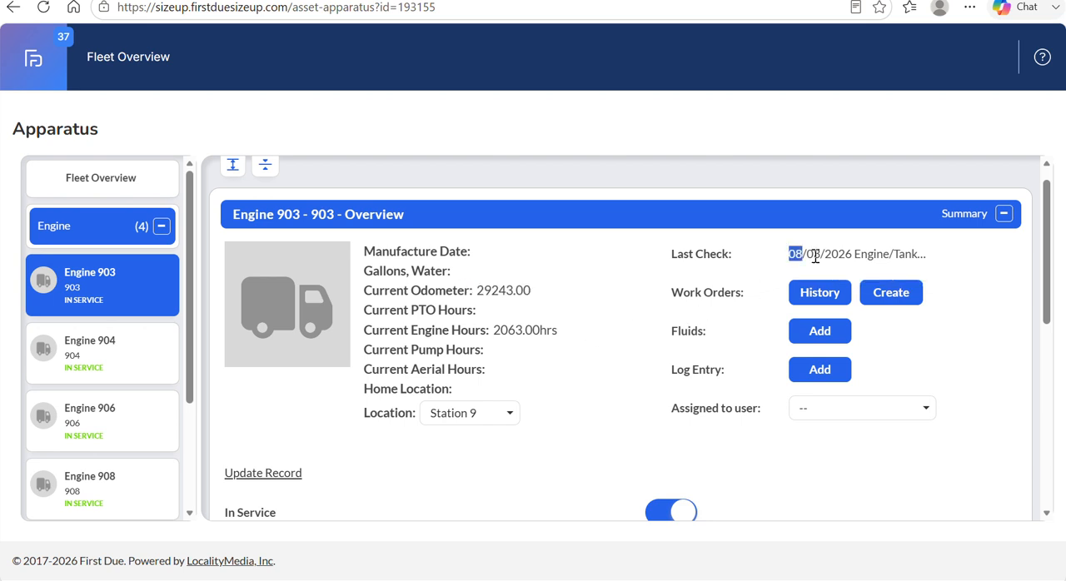
{"action": "left_click_drag", "start_coordinate": [816, 257], "coordinate": [933, 263]}
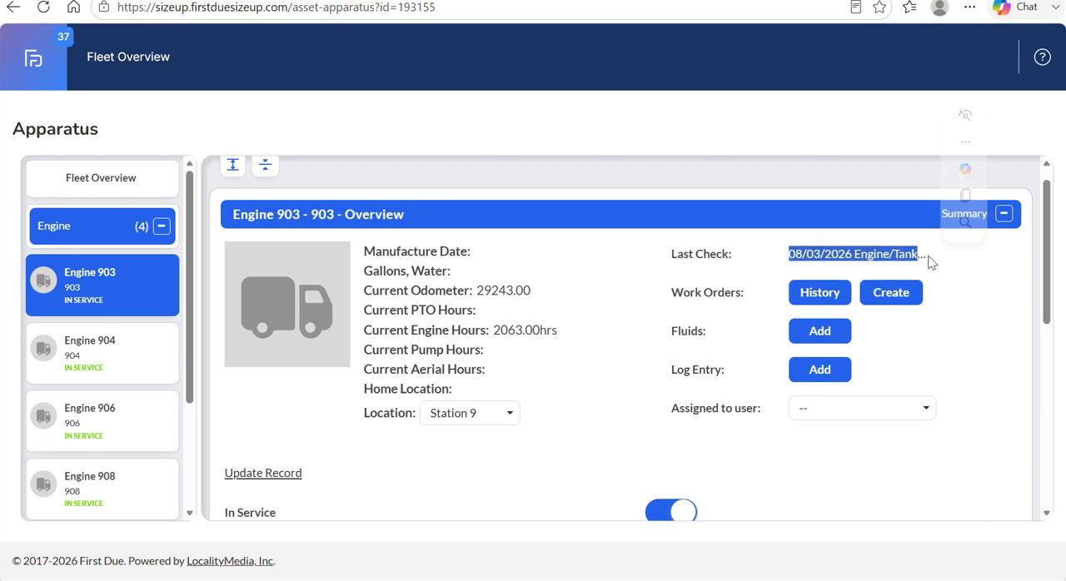
{"action": "left_click", "coordinate": [673, 292]}
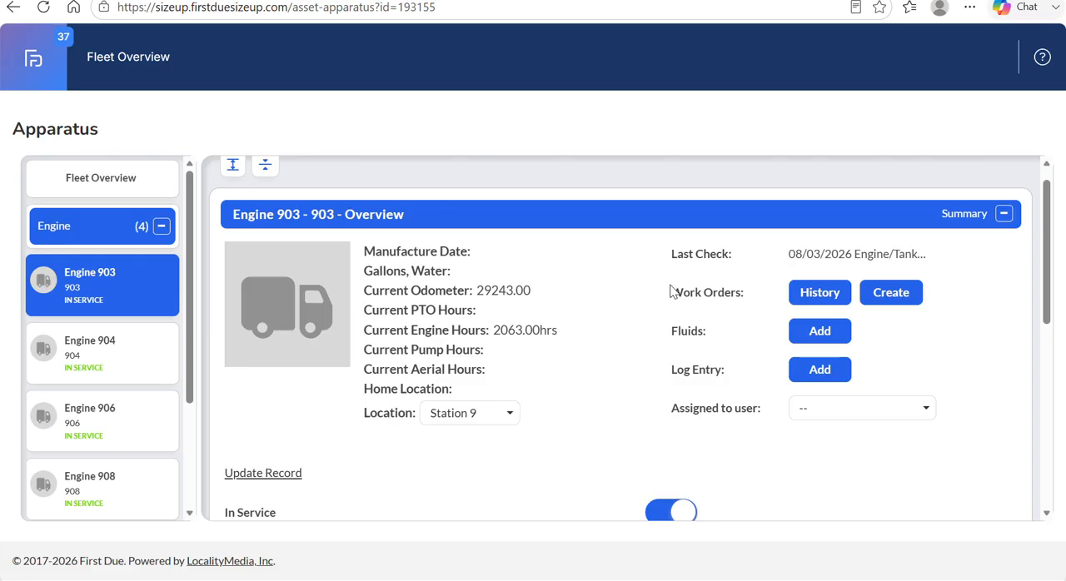
Review the service and reserve settings in Engine 903's overview and expand its Checklist section.
{"action": "scroll", "coordinate": [673, 292], "scroll_direction": "down", "scroll_amount": 3}
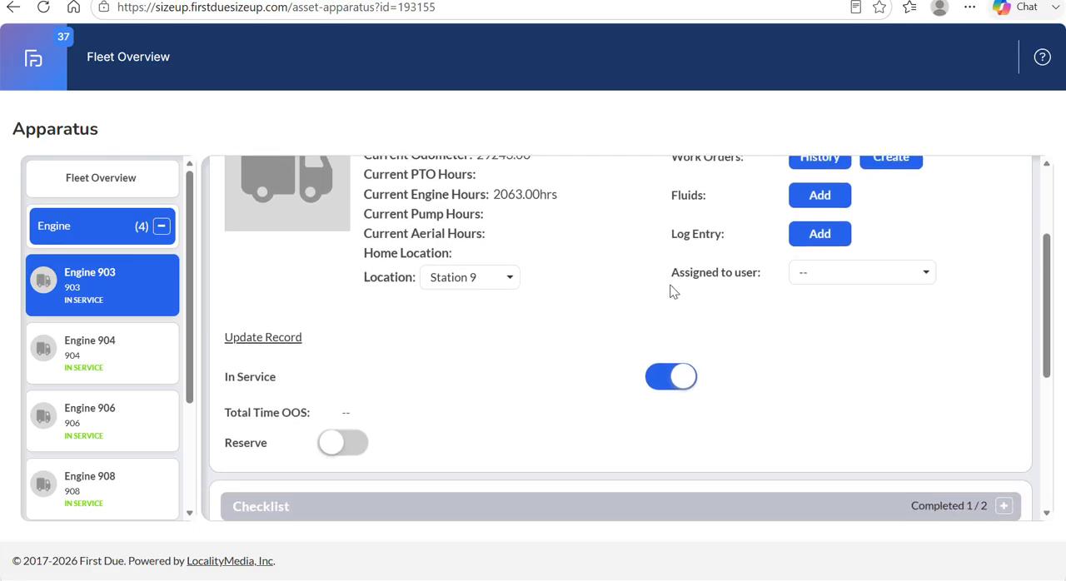
{"action": "scroll", "coordinate": [673, 291], "scroll_direction": "up", "scroll_amount": 3}
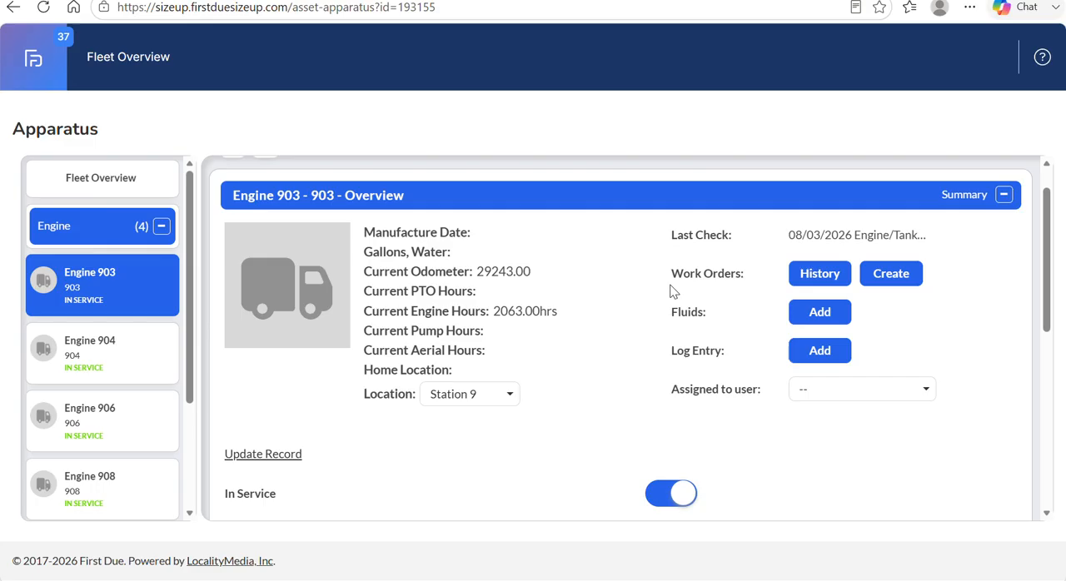
{"action": "scroll", "coordinate": [673, 292], "scroll_direction": "down", "scroll_amount": 5}
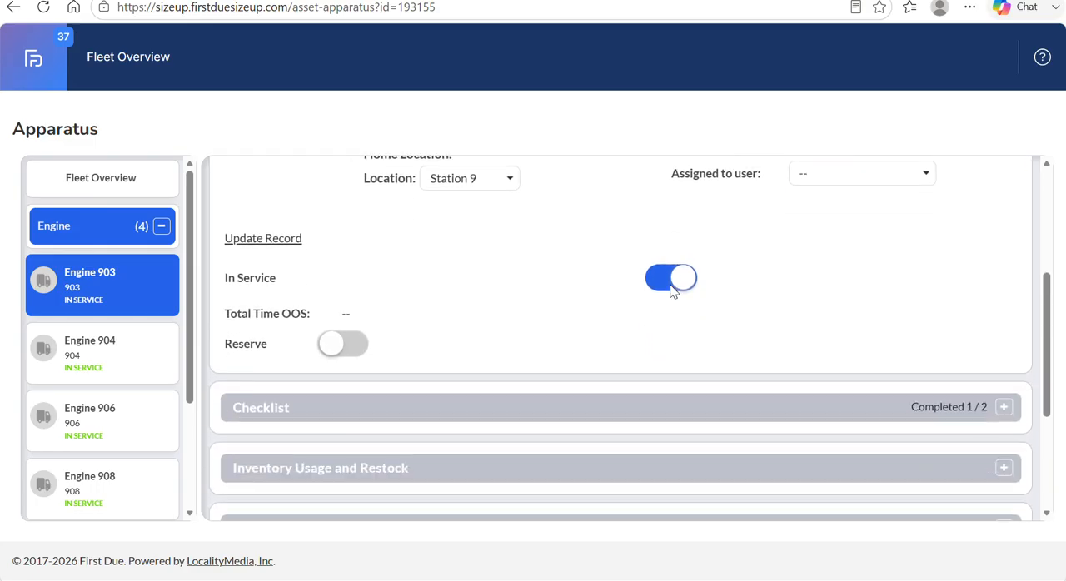
{"action": "scroll", "coordinate": [672, 288], "scroll_direction": "down", "scroll_amount": 2}
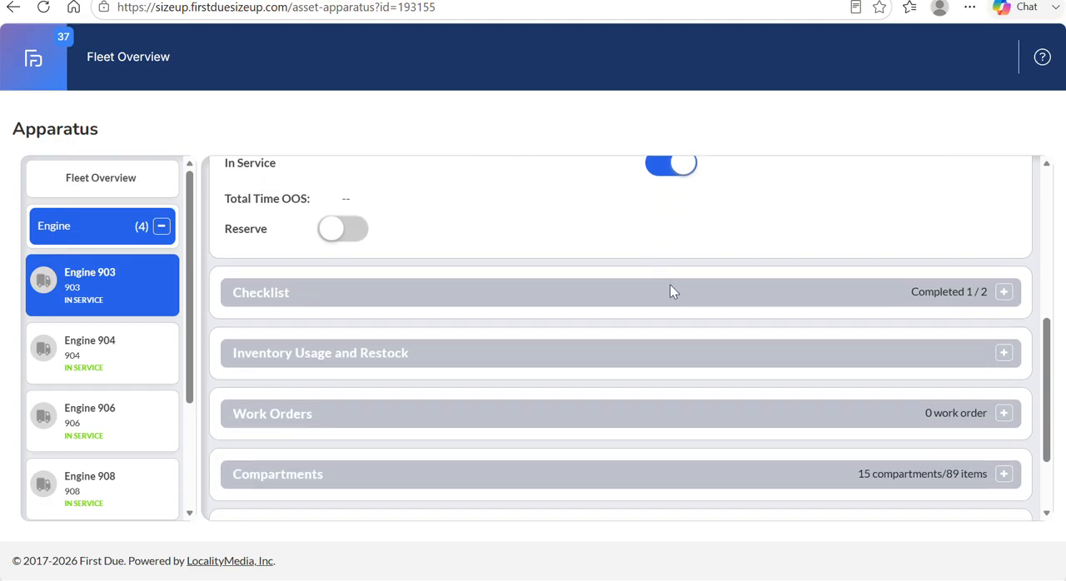
{"action": "left_click", "coordinate": [671, 291]}
{"action": "scroll", "coordinate": [659, 374], "scroll_direction": "up", "scroll_amount": 4}
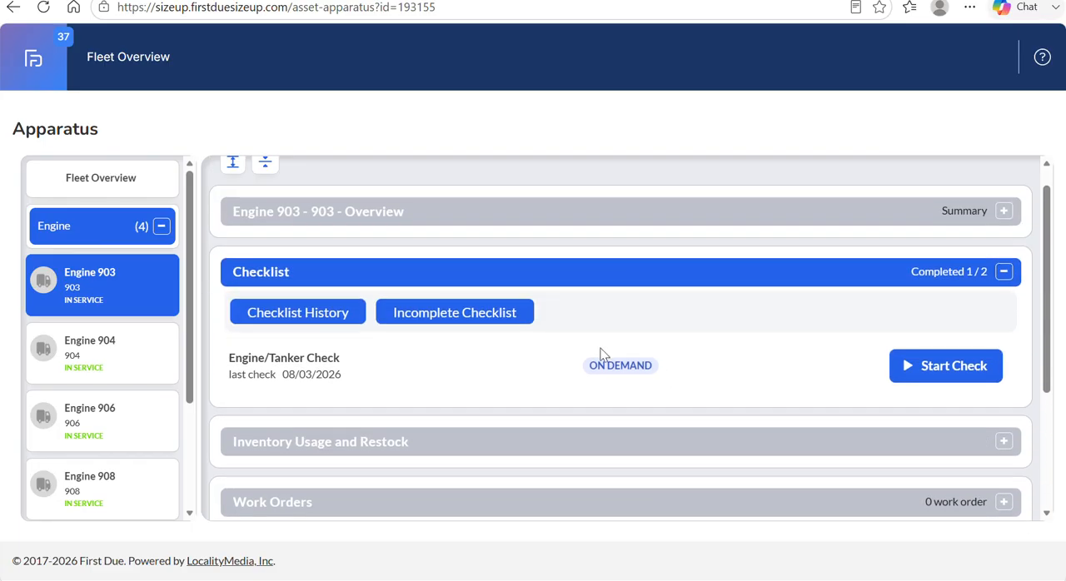
View Engine 903's checklist history and its incomplete checklists, closing each window after viewing.
{"action": "left_click", "coordinate": [297, 316]}
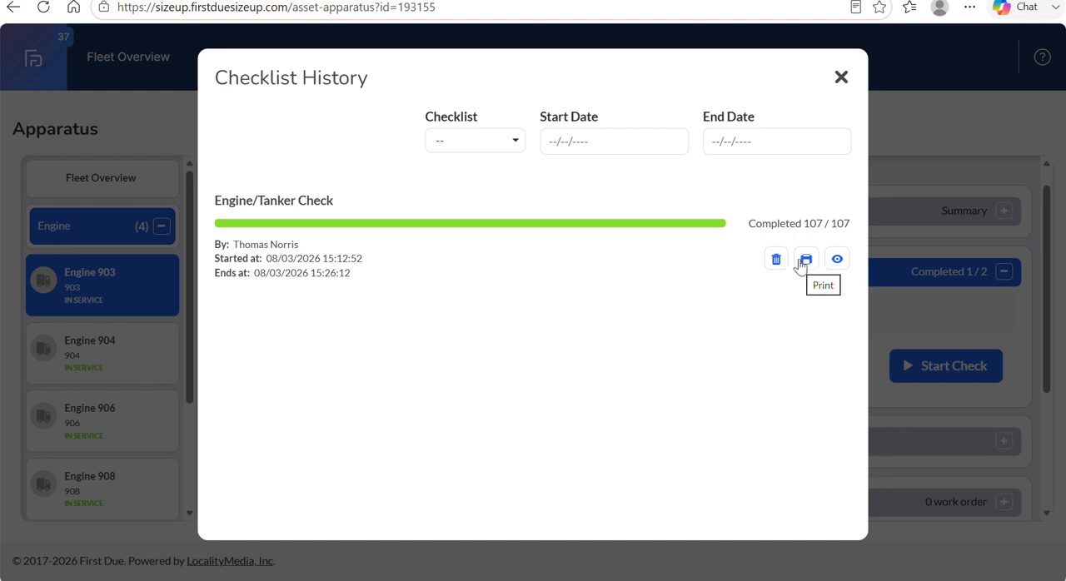
{"action": "left_click", "coordinate": [841, 79]}
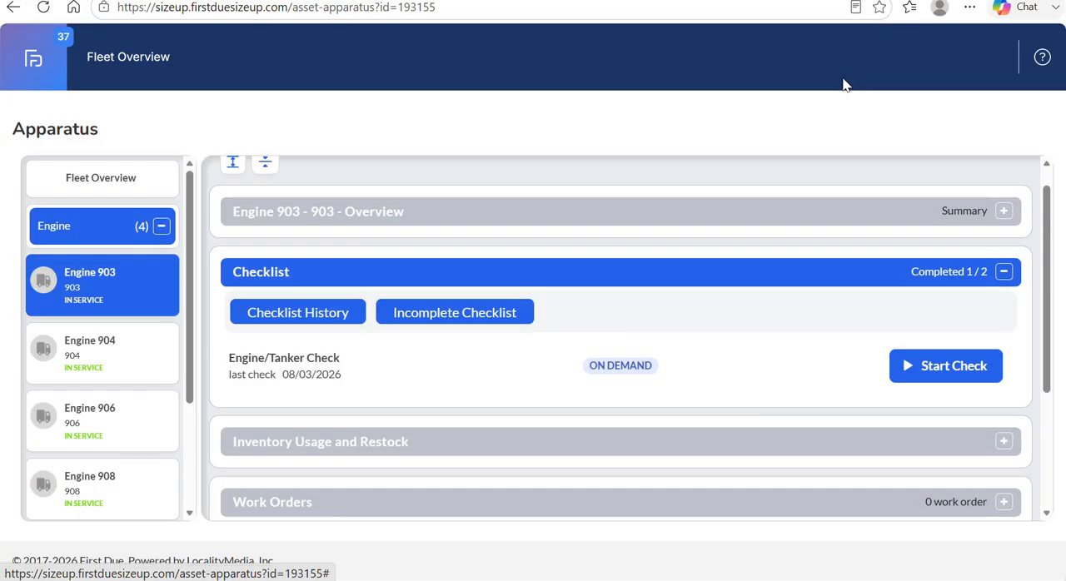
{"action": "left_click", "coordinate": [465, 321]}
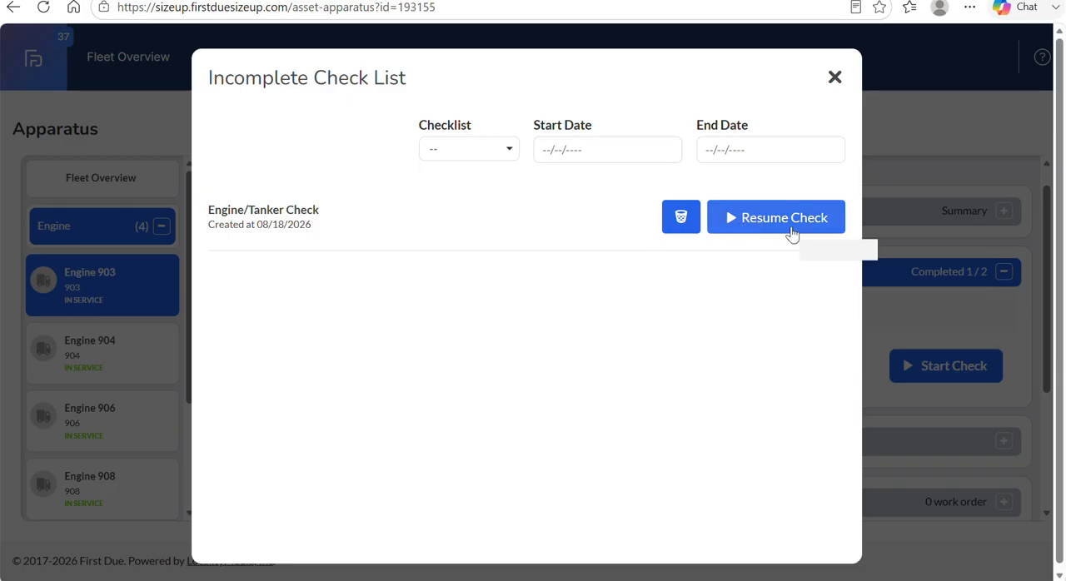
{"action": "left_click", "coordinate": [834, 78]}
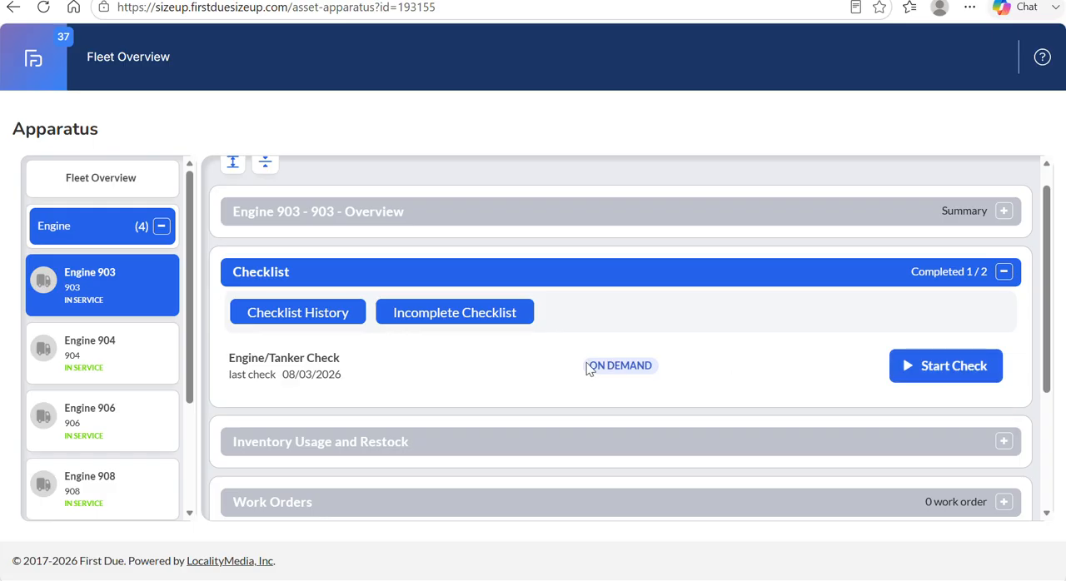
Start the on-demand Engine/Tanker Check for Engine 903, dismissing the news notification.
{"action": "left_click_drag", "start_coordinate": [597, 365], "coordinate": [666, 367]}
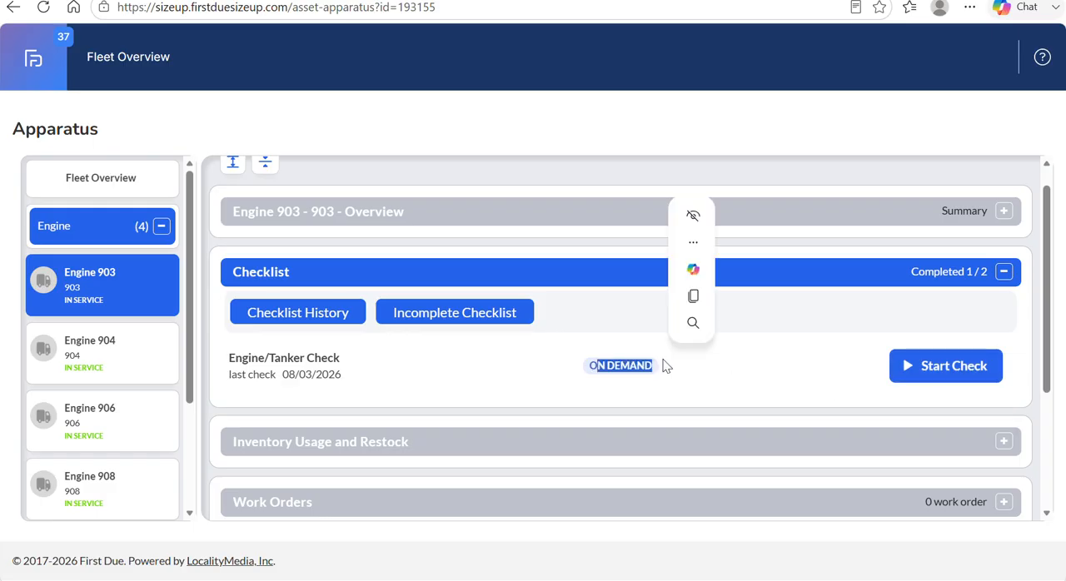
{"action": "left_click", "coordinate": [675, 364]}
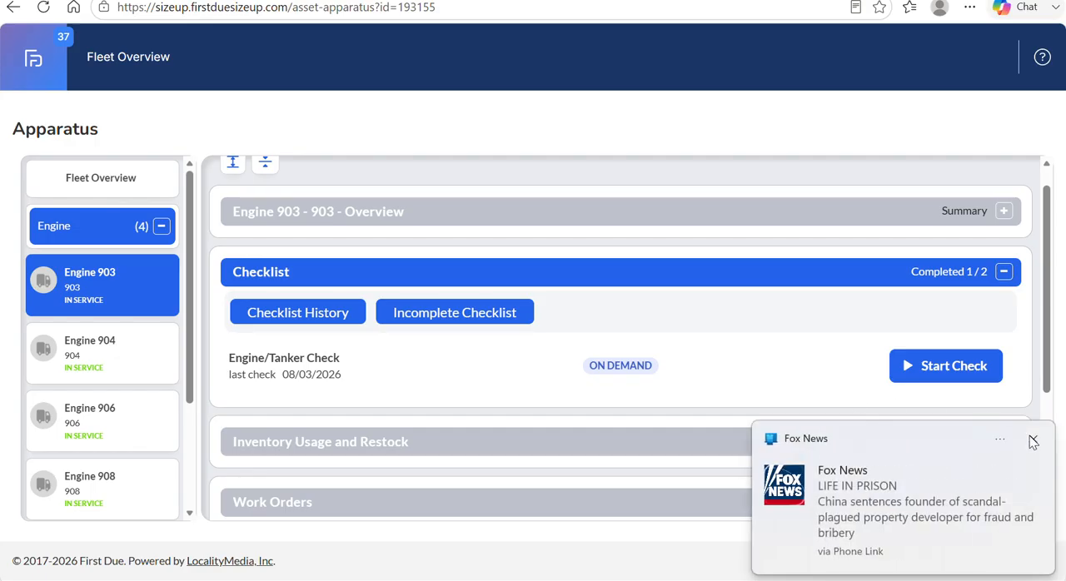
{"action": "left_click", "coordinate": [1033, 441]}
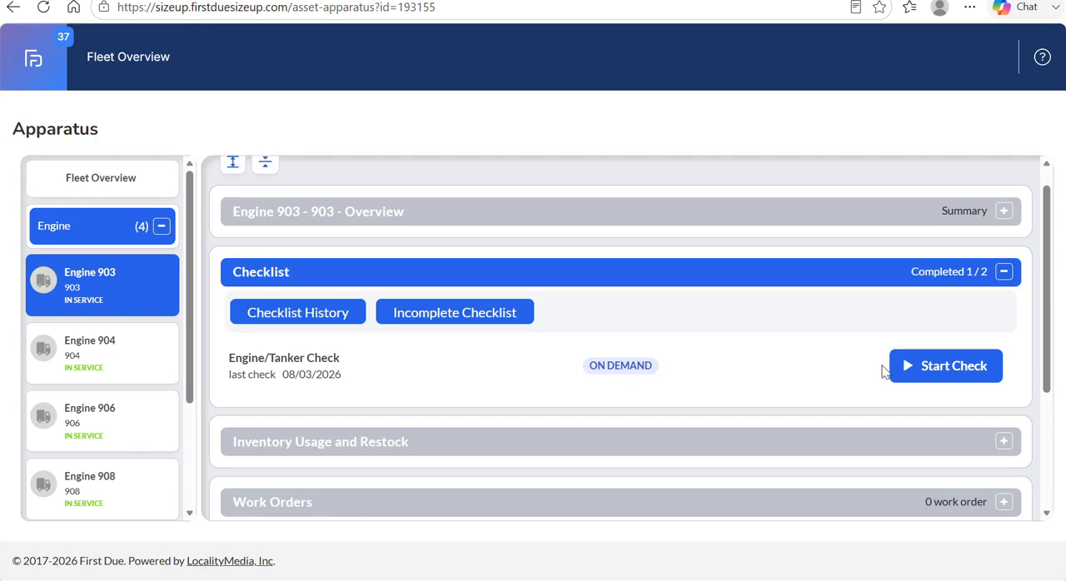
{"action": "left_click", "coordinate": [924, 372]}
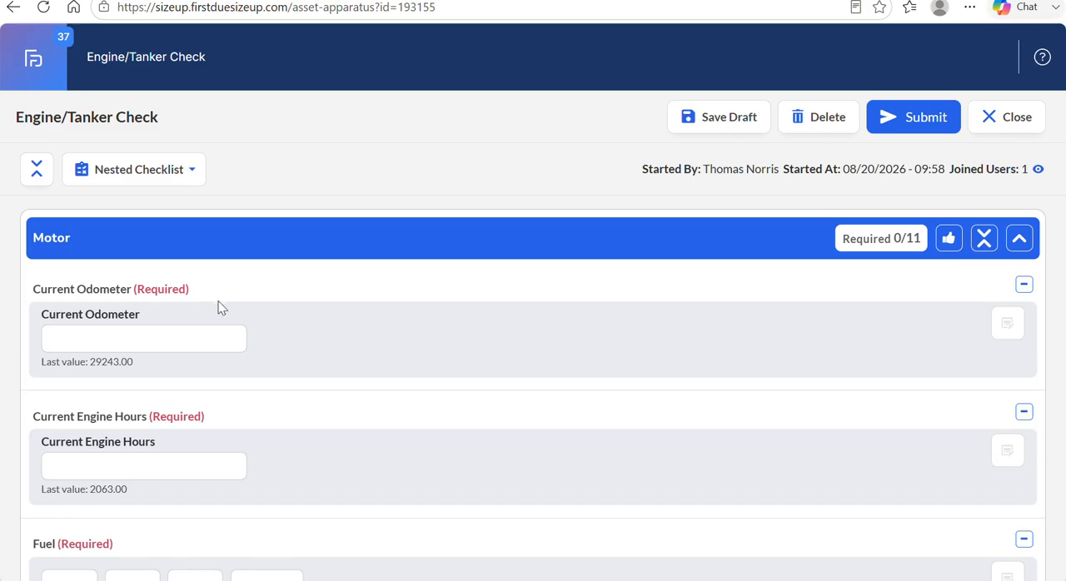
Examine the Motor section of the check, comparing the required Current Odometer item with the DEF item.
{"action": "left_click_drag", "start_coordinate": [138, 288], "coordinate": [189, 289]}
{"action": "left_click", "coordinate": [230, 297]}
{"action": "scroll", "coordinate": [233, 300], "scroll_direction": "down", "scroll_amount": 3}
{"action": "scroll", "coordinate": [233, 300], "scroll_direction": "down", "scroll_amount": 2}
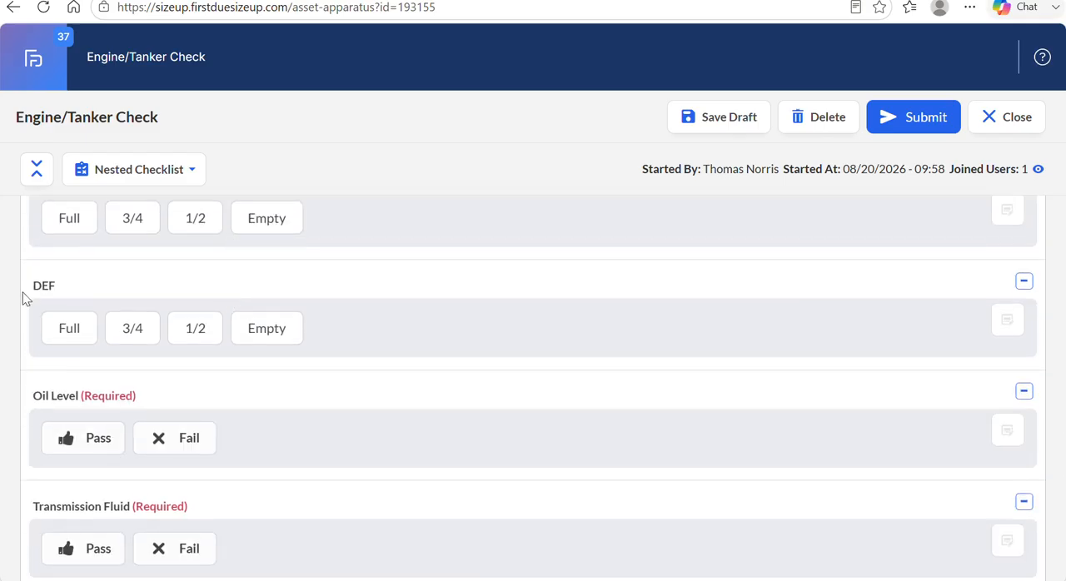
{"action": "left_click_drag", "start_coordinate": [33, 284], "coordinate": [65, 288]}
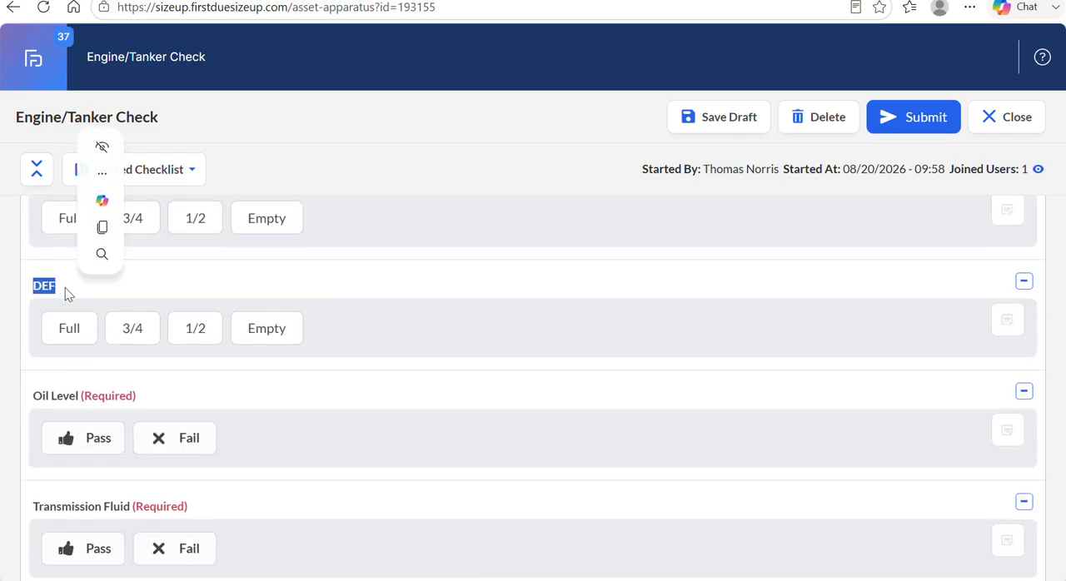
{"action": "left_click", "coordinate": [288, 260]}
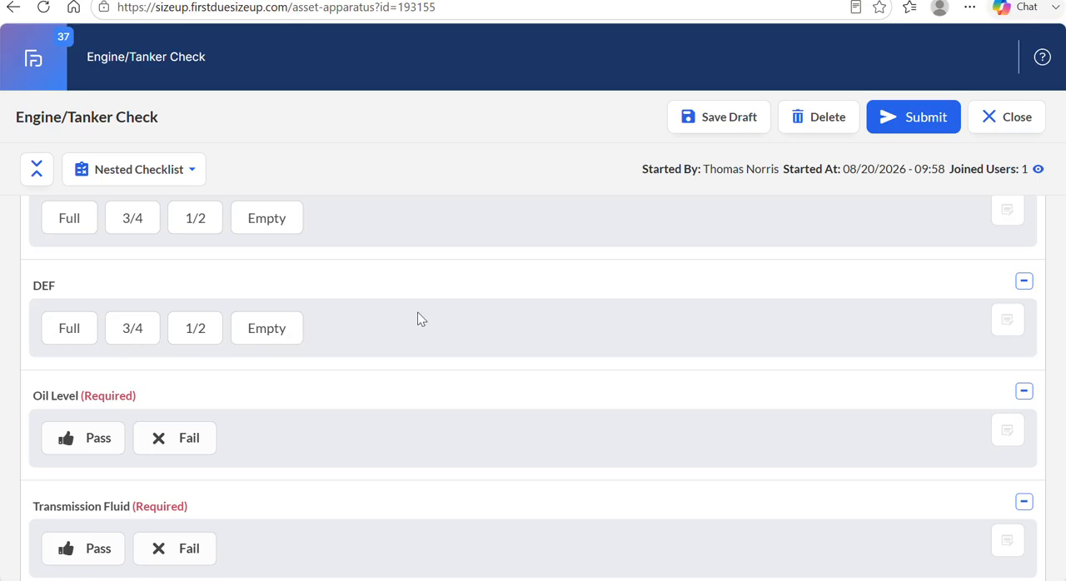
Review the Joined Users information in the header of the Engine/Tanker Check.
{"action": "scroll", "coordinate": [425, 318], "scroll_direction": "up", "scroll_amount": 2}
{"action": "scroll", "coordinate": [424, 318], "scroll_direction": "up", "scroll_amount": 2}
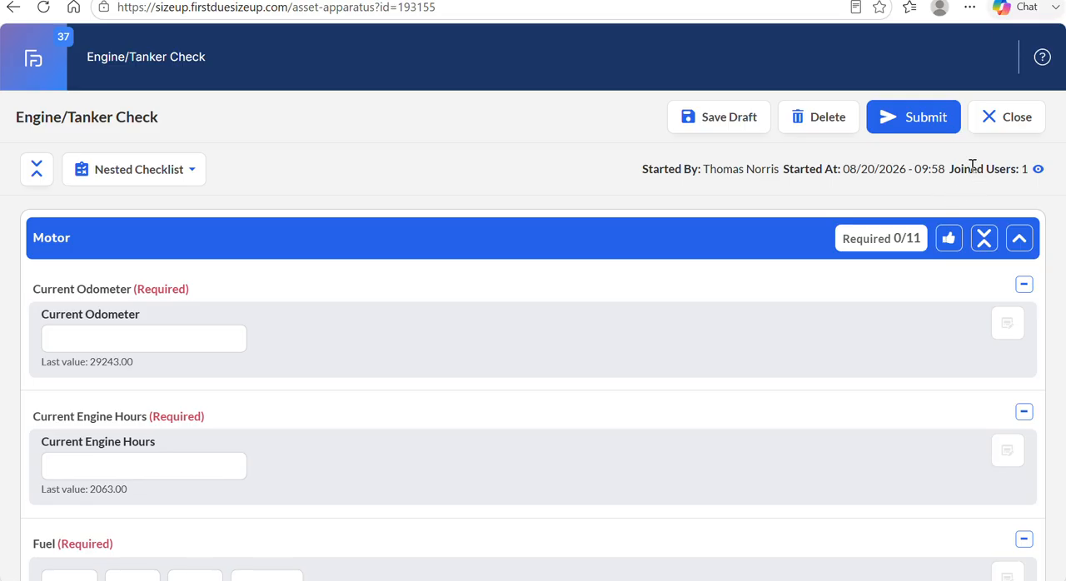
{"action": "left_click_drag", "start_coordinate": [959, 169], "coordinate": [1042, 175]}
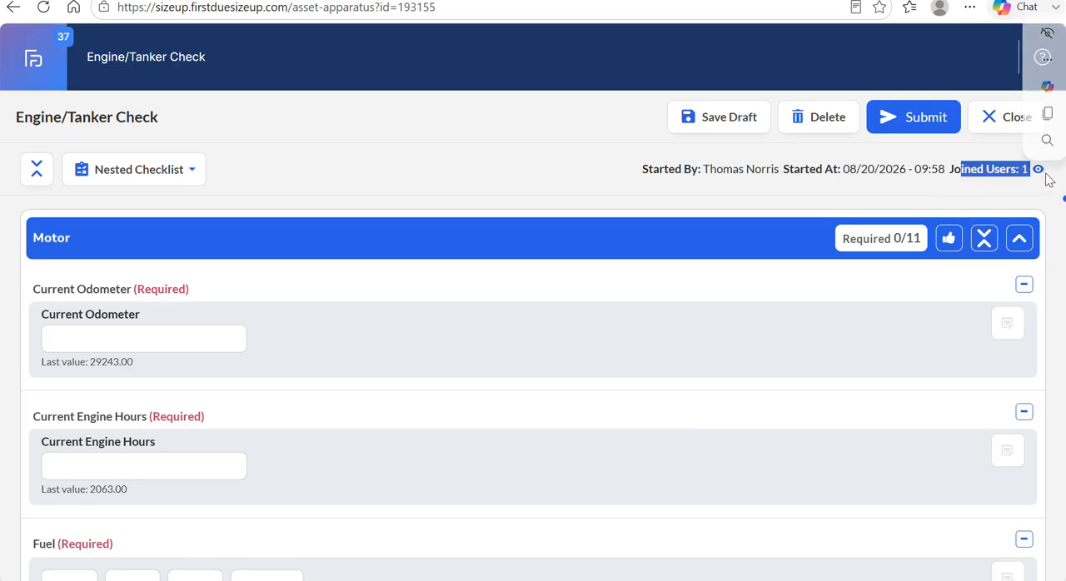
{"action": "left_click", "coordinate": [1042, 175]}
{"action": "mouse_move", "coordinate": [1042, 176]}
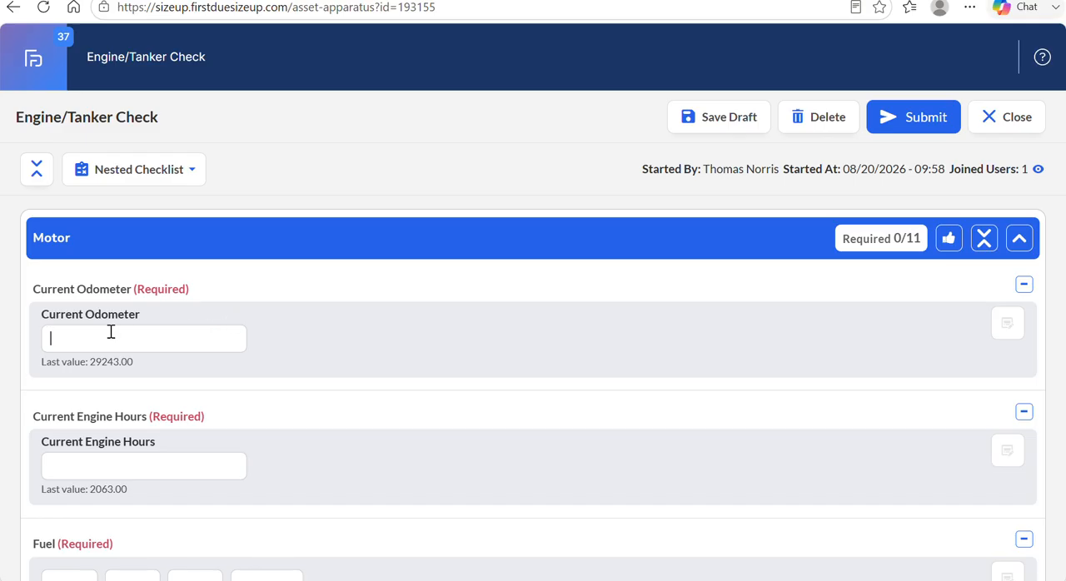
Enter 29244 as the Current Odometer reading in the Motor section, using the last recorded value as reference.
{"action": "left_click_drag", "start_coordinate": [89, 361], "coordinate": [157, 369]}
{"action": "left_click", "coordinate": [99, 342]}
{"action": "type", "text": "29"}
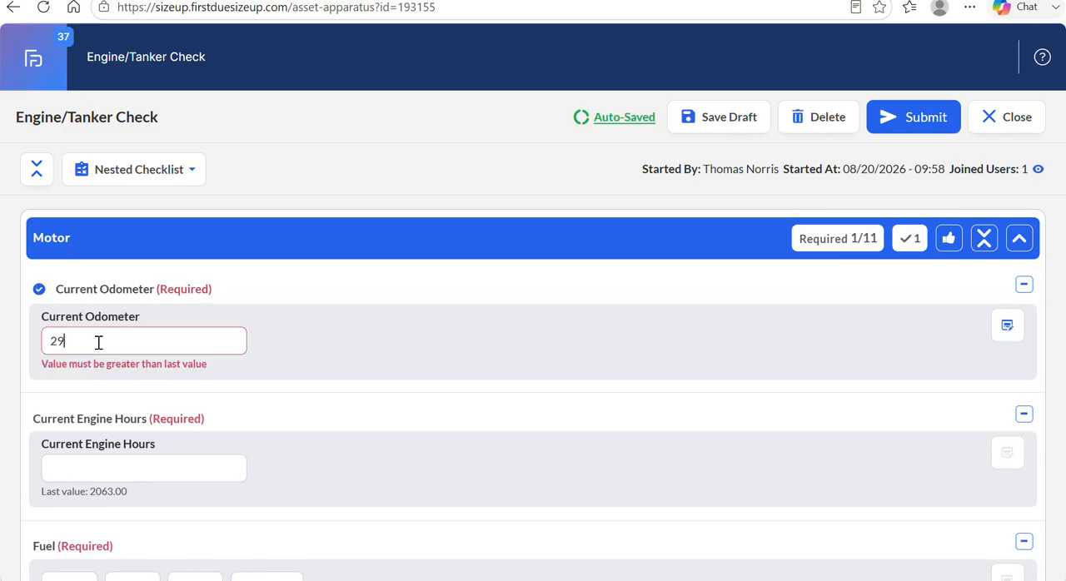
{"action": "key", "text": "BackSpace"}
{"action": "key", "text": "BackSpace"}
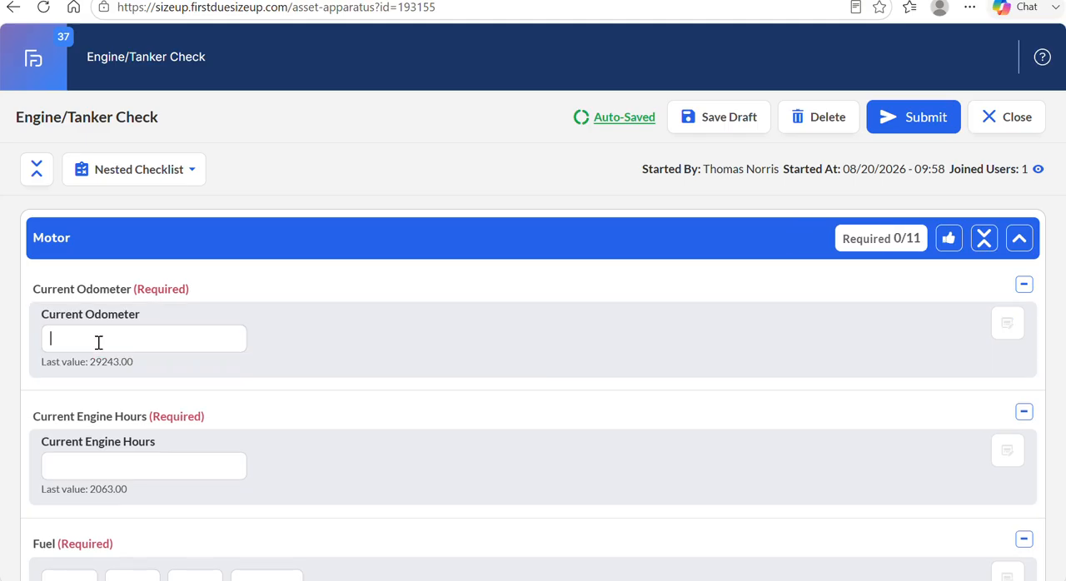
{"action": "type", "text": "292"}
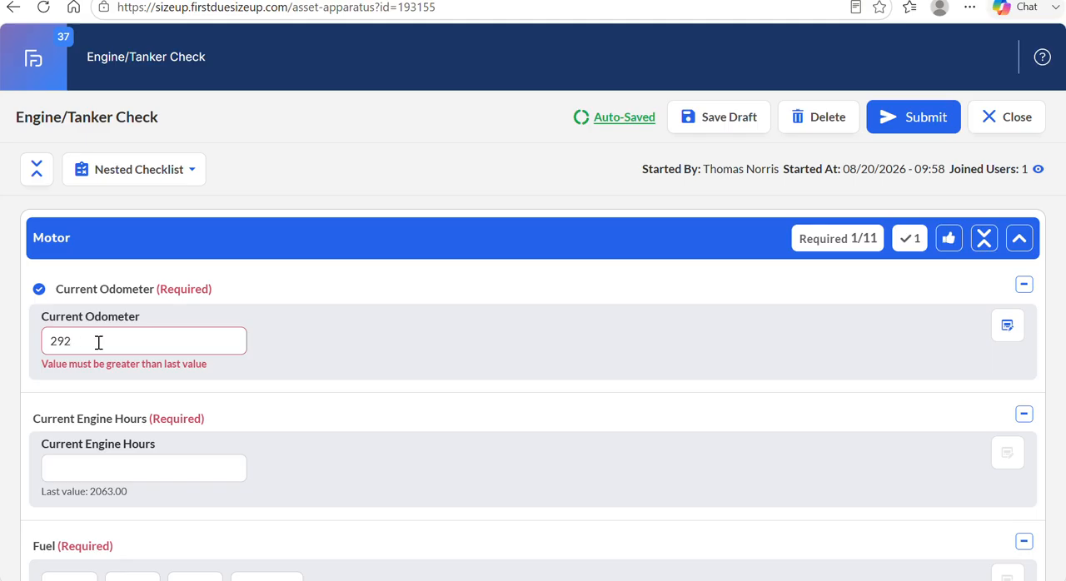
{"action": "type", "text": "44"}
Enter 2064 as the Current Engine Hours in the Motor section.
{"action": "scroll", "coordinate": [258, 408], "scroll_direction": "down", "scroll_amount": 1}
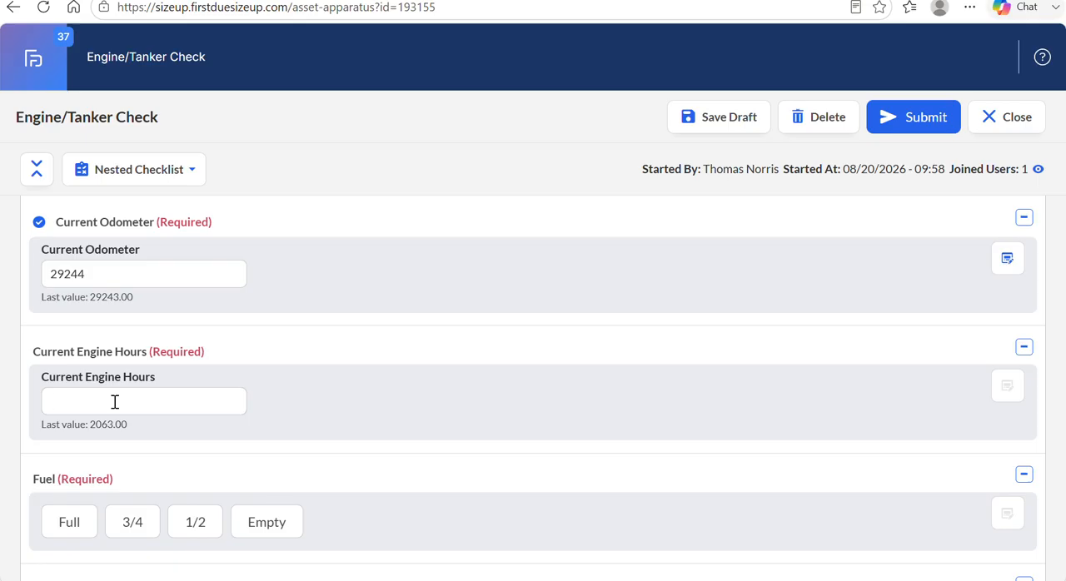
{"action": "left_click", "coordinate": [115, 402]}
{"action": "type", "text": "2060"}
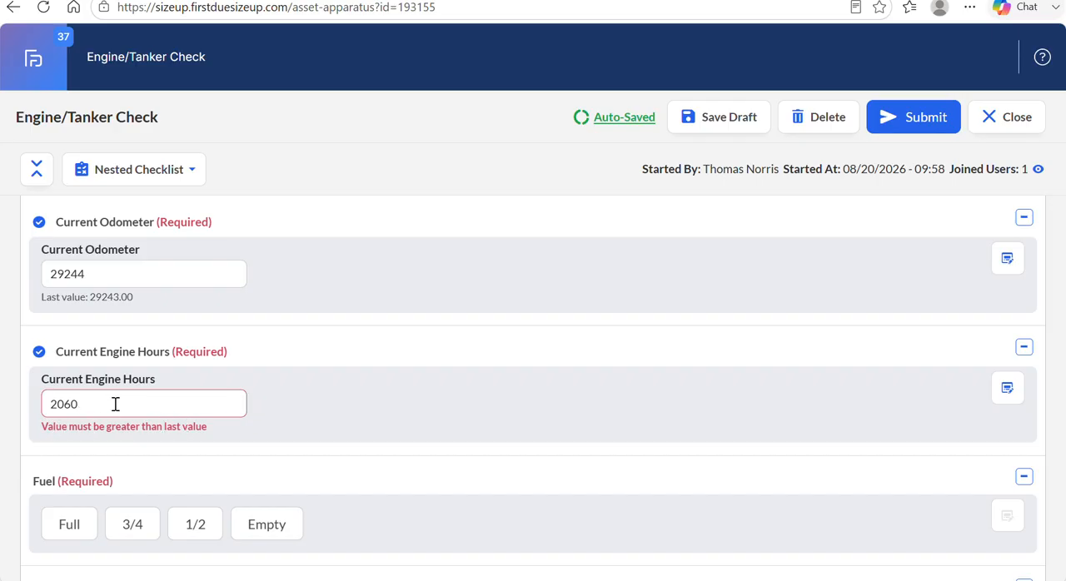
{"action": "key", "text": "BackSpace"}
{"action": "type", "text": "4"}
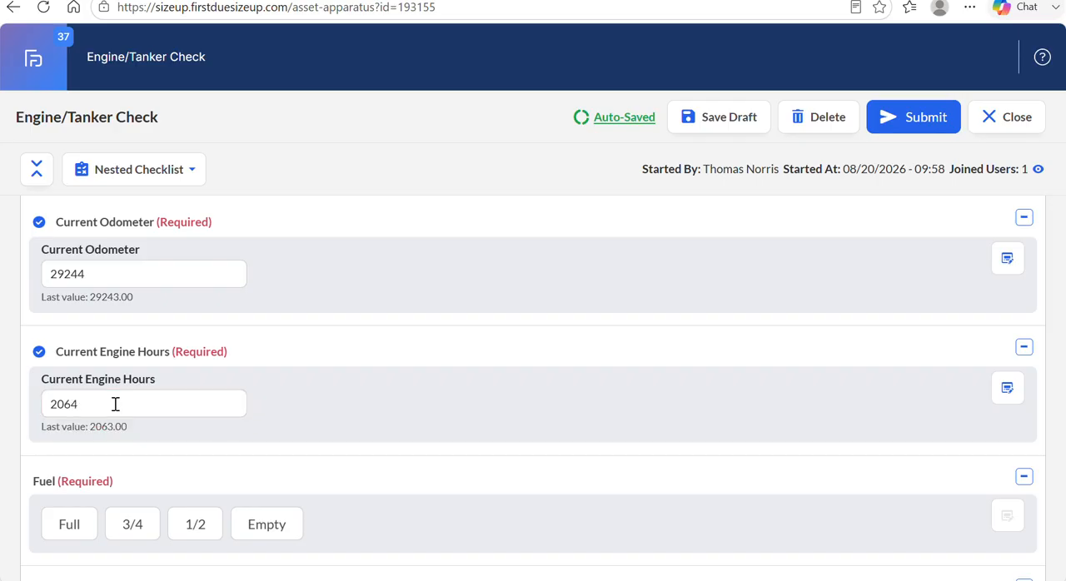
Try the Full and 3/4 levels for the required Fuel item and settle on 1/2, opening a new work order.
{"action": "scroll", "coordinate": [338, 385], "scroll_direction": "down", "scroll_amount": 3}
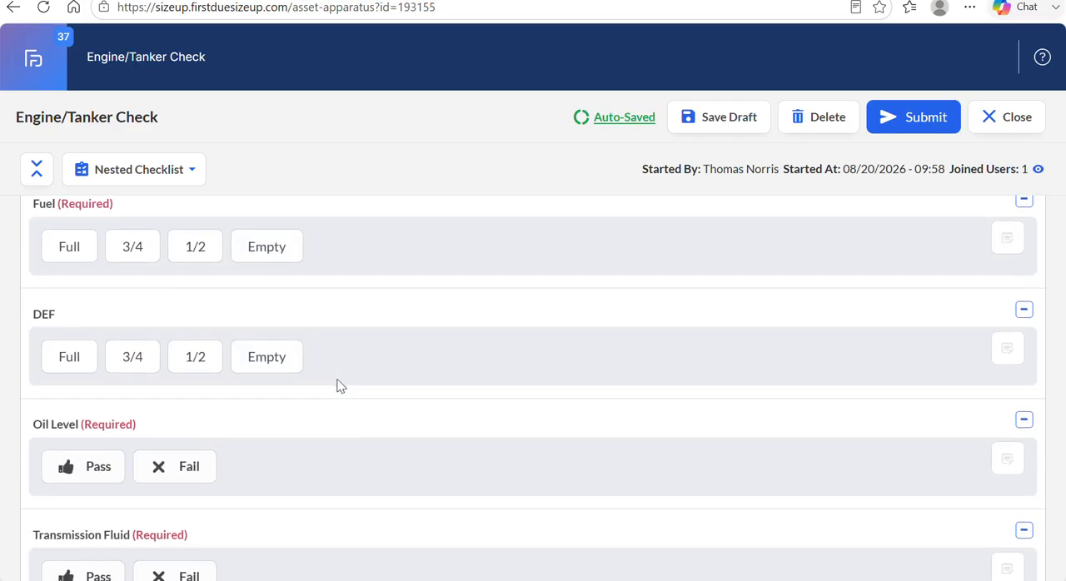
{"action": "scroll", "coordinate": [338, 385], "scroll_direction": "up", "scroll_amount": 1}
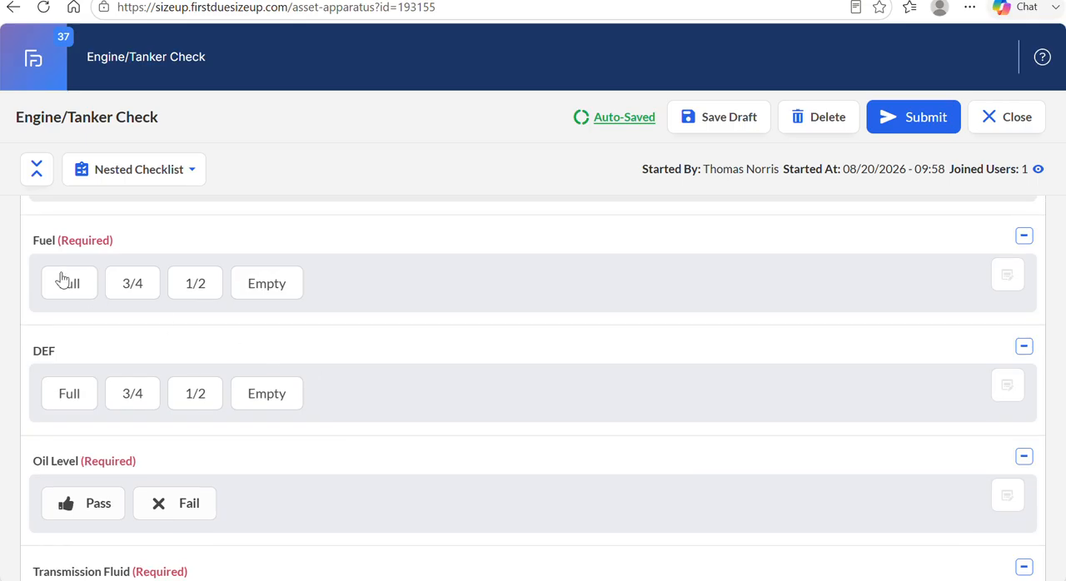
{"action": "left_click_drag", "start_coordinate": [55, 235], "coordinate": [130, 249]}
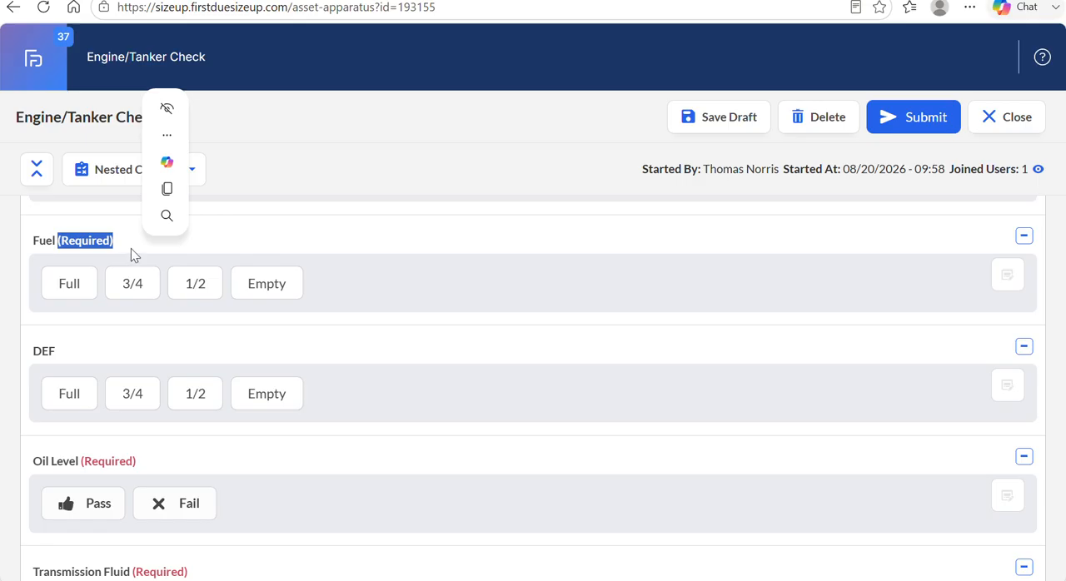
{"action": "left_click", "coordinate": [141, 242]}
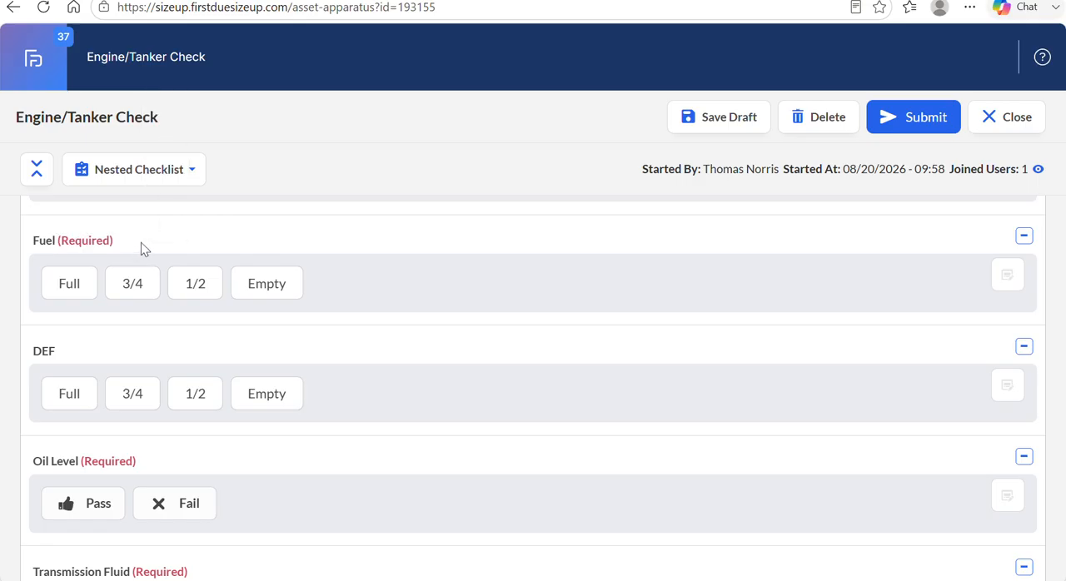
{"action": "left_click", "coordinate": [70, 281]}
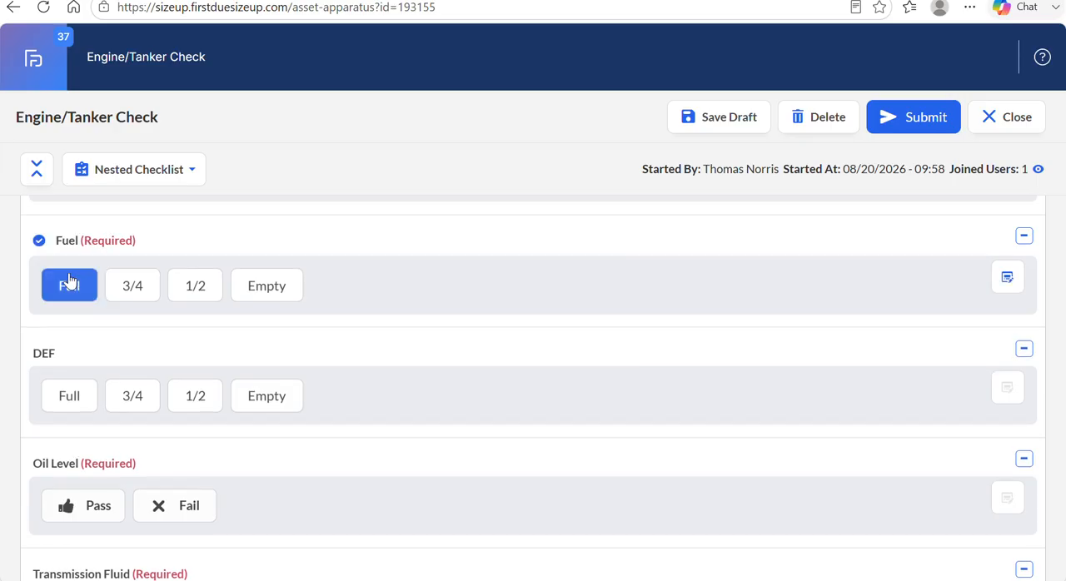
{"action": "left_click", "coordinate": [133, 286]}
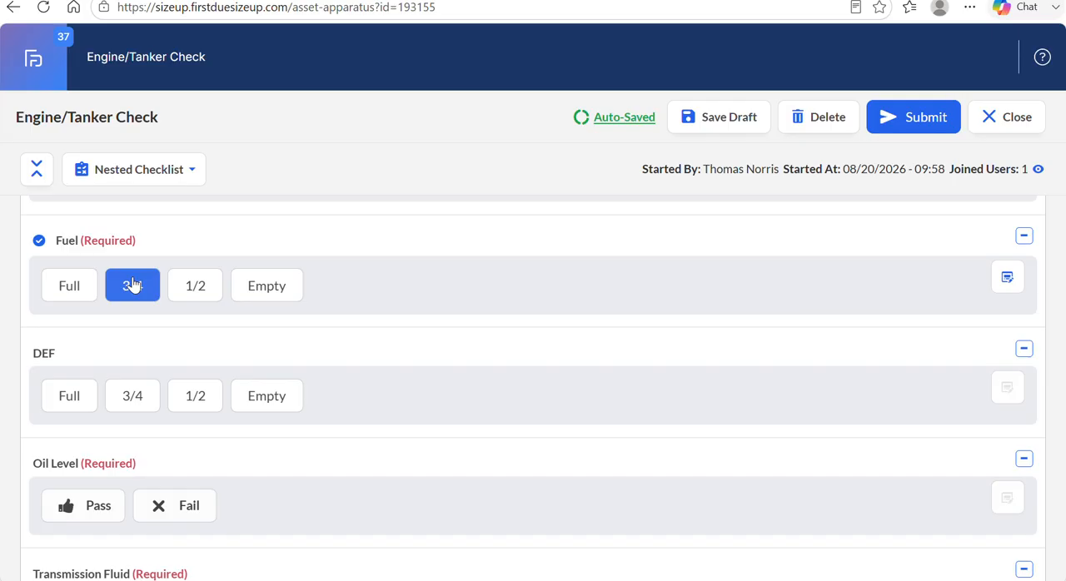
{"action": "left_click", "coordinate": [194, 287]}
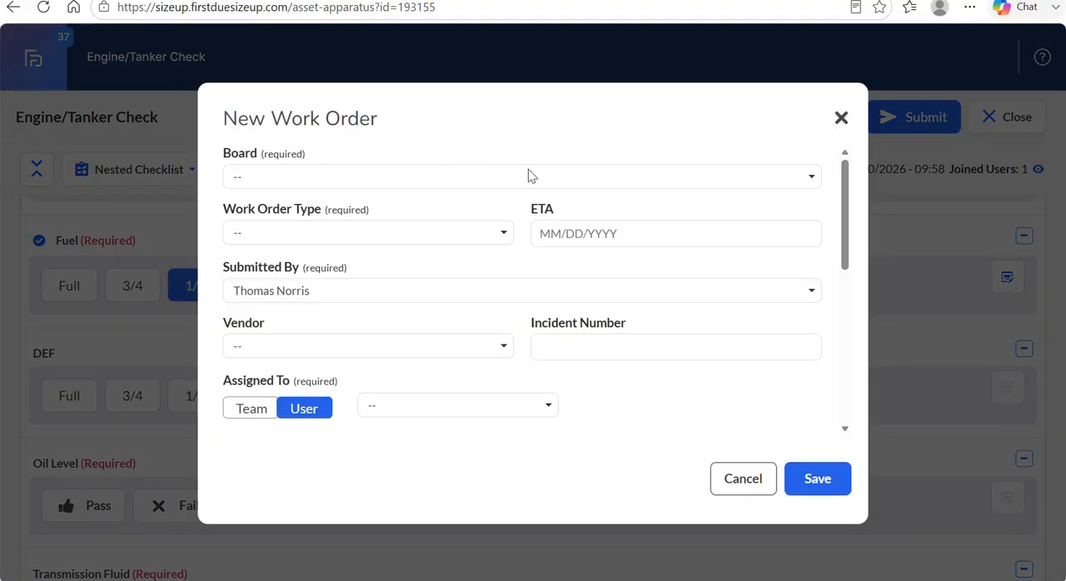
Set the new work order's board to Apparatus, its type to Maintenance and its ETA to 08/20/2026.
{"action": "left_click", "coordinate": [528, 170]}
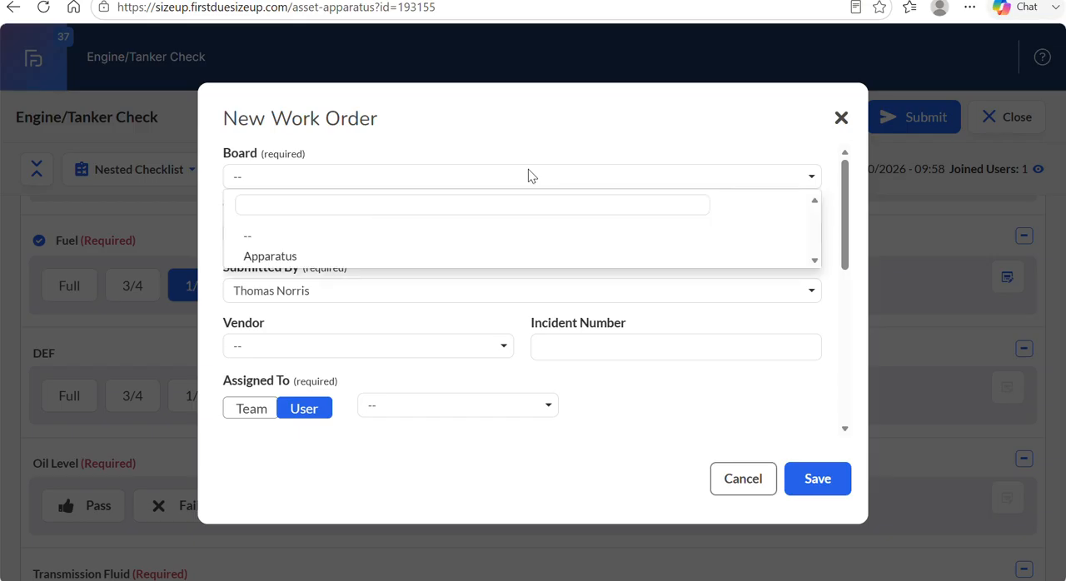
{"action": "left_click", "coordinate": [353, 261]}
{"action": "left_click", "coordinate": [392, 235]}
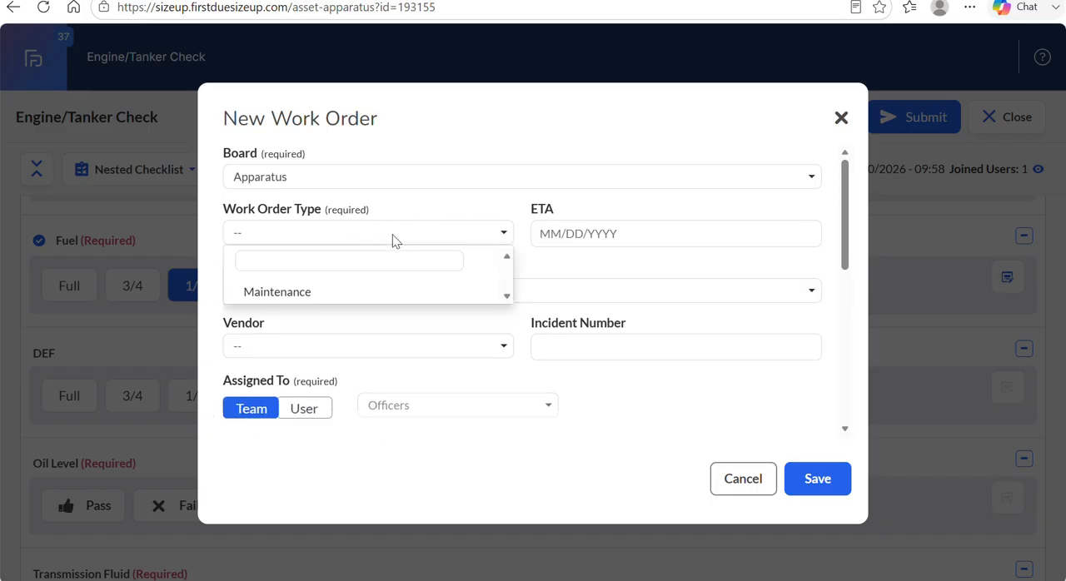
{"action": "left_click", "coordinate": [354, 292]}
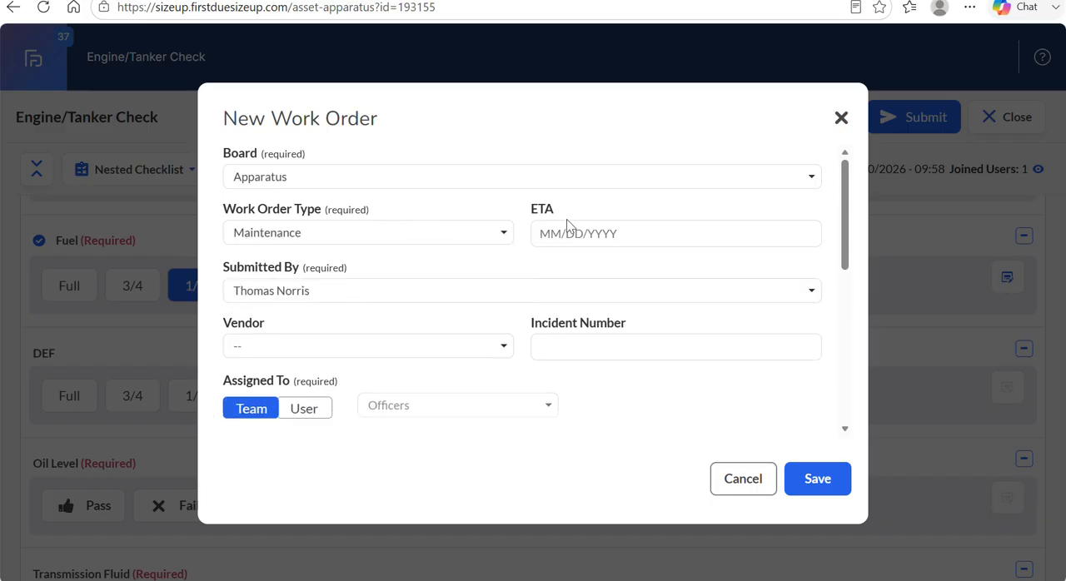
{"action": "left_click", "coordinate": [538, 237]}
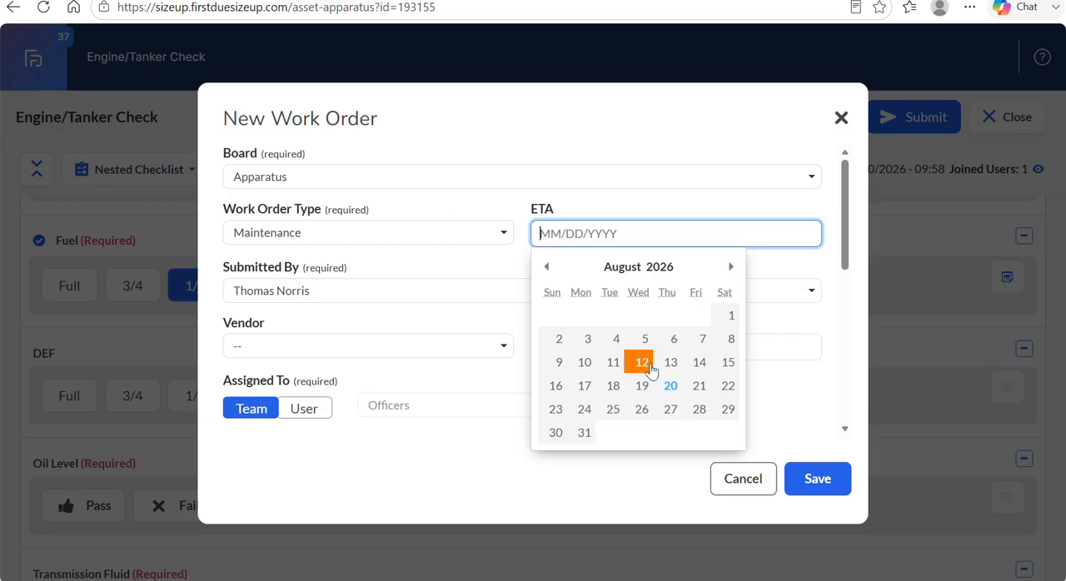
{"action": "left_click", "coordinate": [671, 388]}
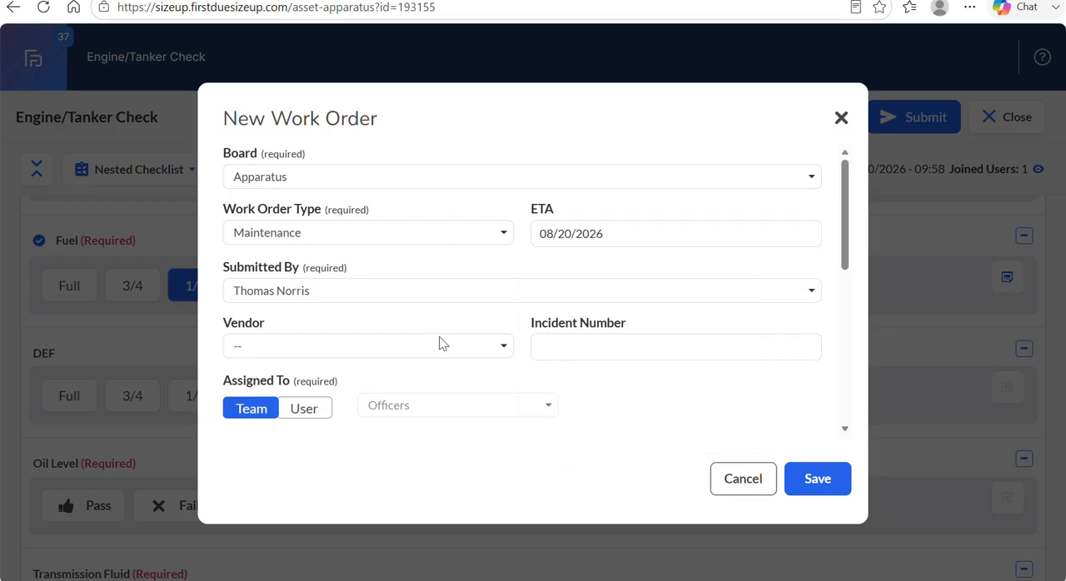
Describe the work order as "Fuel Low" and save it.
{"action": "scroll", "coordinate": [395, 306], "scroll_direction": "down", "scroll_amount": 3}
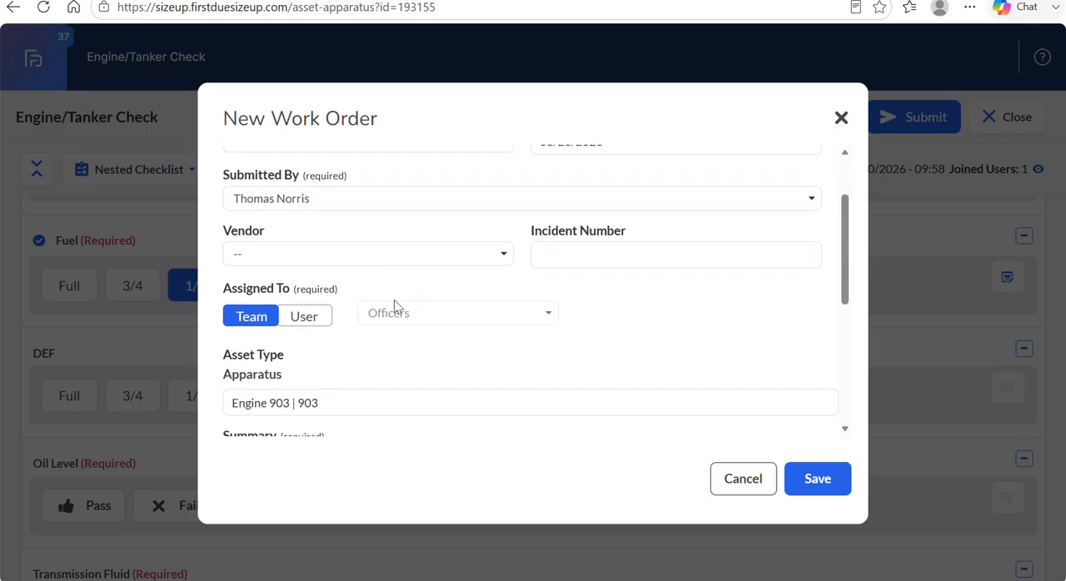
{"action": "scroll", "coordinate": [394, 300], "scroll_direction": "down", "scroll_amount": 1}
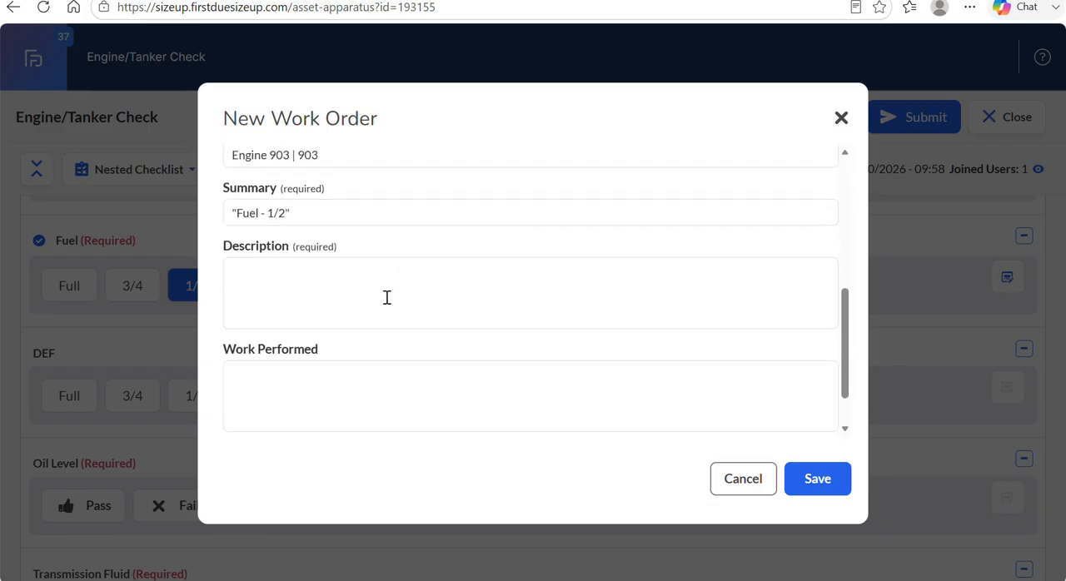
{"action": "left_click", "coordinate": [329, 279]}
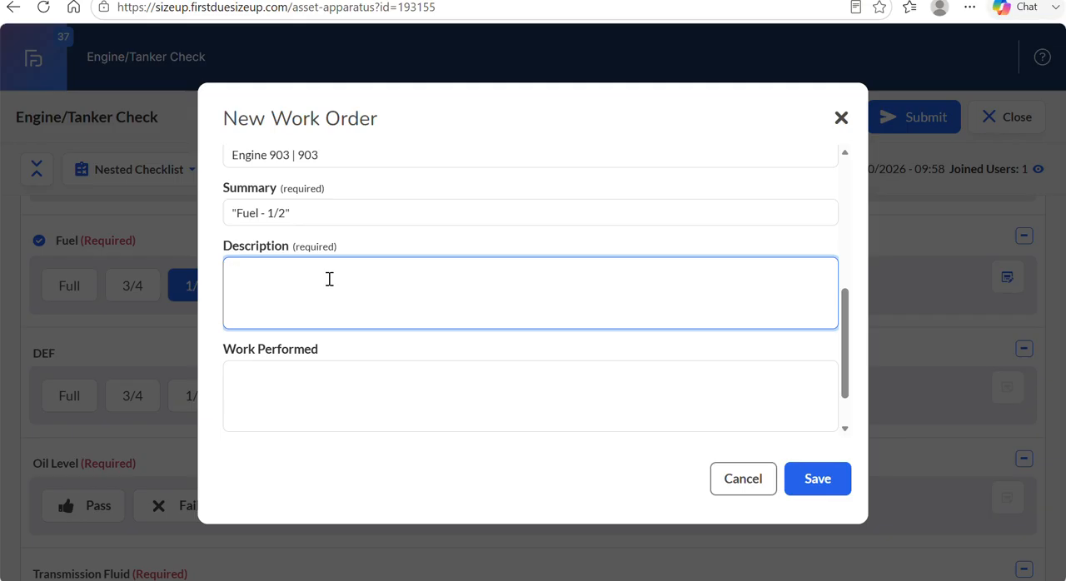
{"action": "type", "text": "Fuel Low"}
{"action": "left_click", "coordinate": [802, 481]}
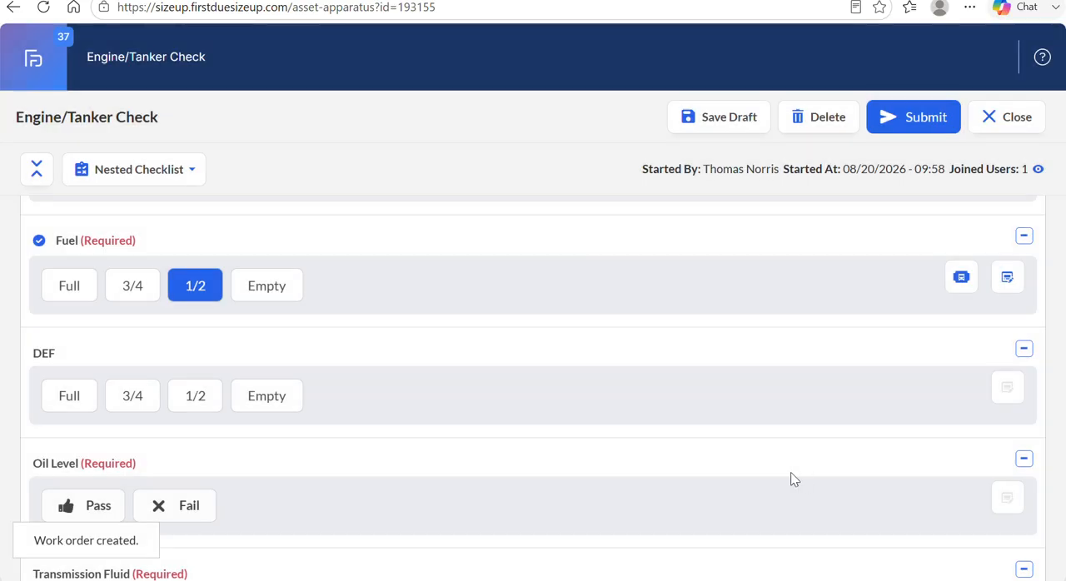
Mark Oil Level, Transmission Fluid, Coolant, Windshield Wiper Fluid and Power Steering Fluid as Pass in the Motor section.
{"action": "scroll", "coordinate": [317, 311], "scroll_direction": "down", "scroll_amount": 1}
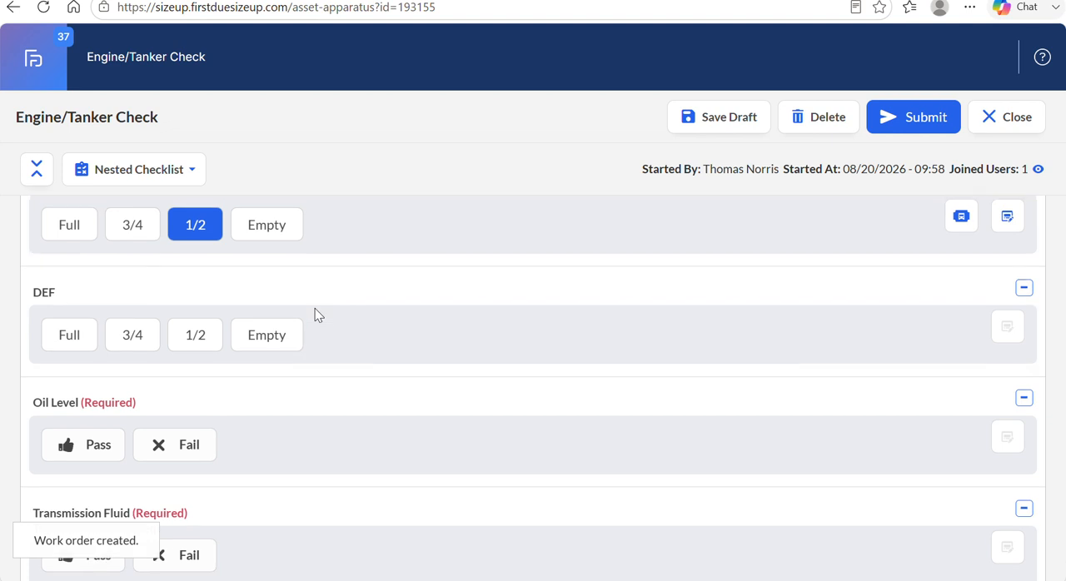
{"action": "scroll", "coordinate": [315, 308], "scroll_direction": "up", "scroll_amount": 1}
{"action": "scroll", "coordinate": [315, 308], "scroll_direction": "down", "scroll_amount": 1}
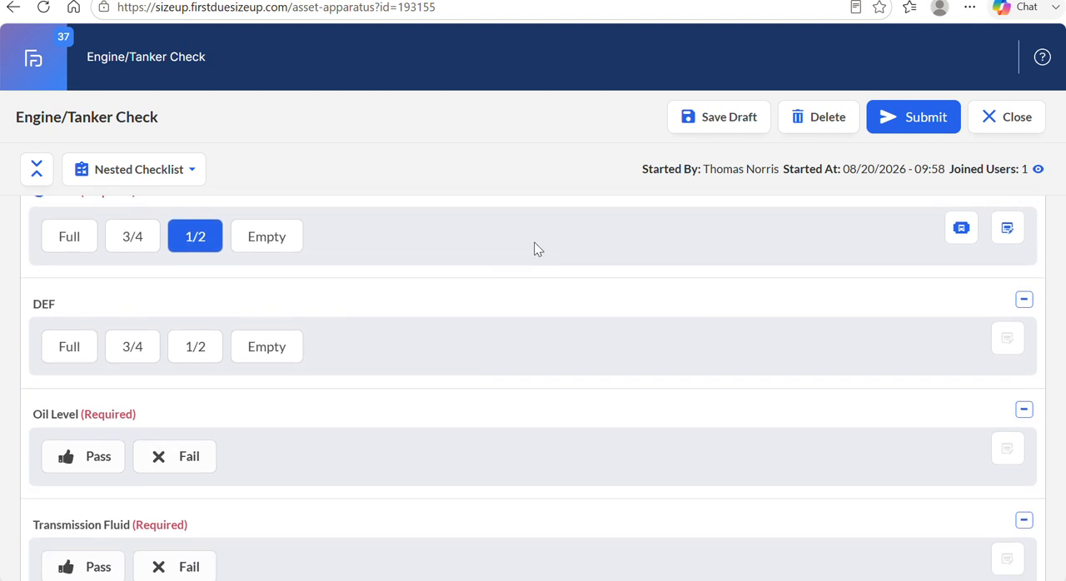
{"action": "scroll", "coordinate": [381, 365], "scroll_direction": "down", "scroll_amount": 3}
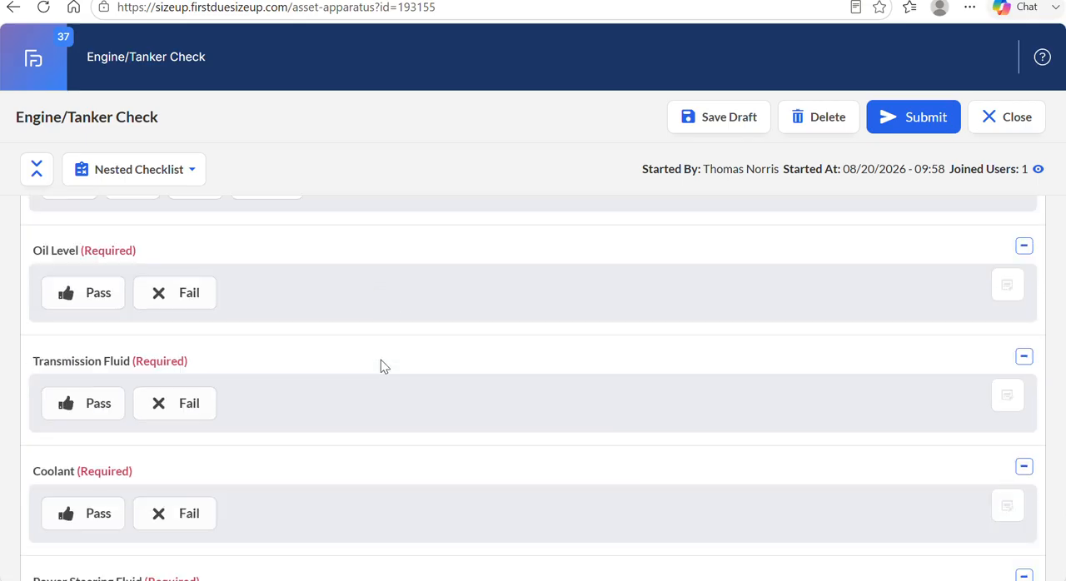
{"action": "scroll", "coordinate": [380, 360], "scroll_direction": "down", "scroll_amount": 2}
{"action": "left_click", "coordinate": [90, 213]}
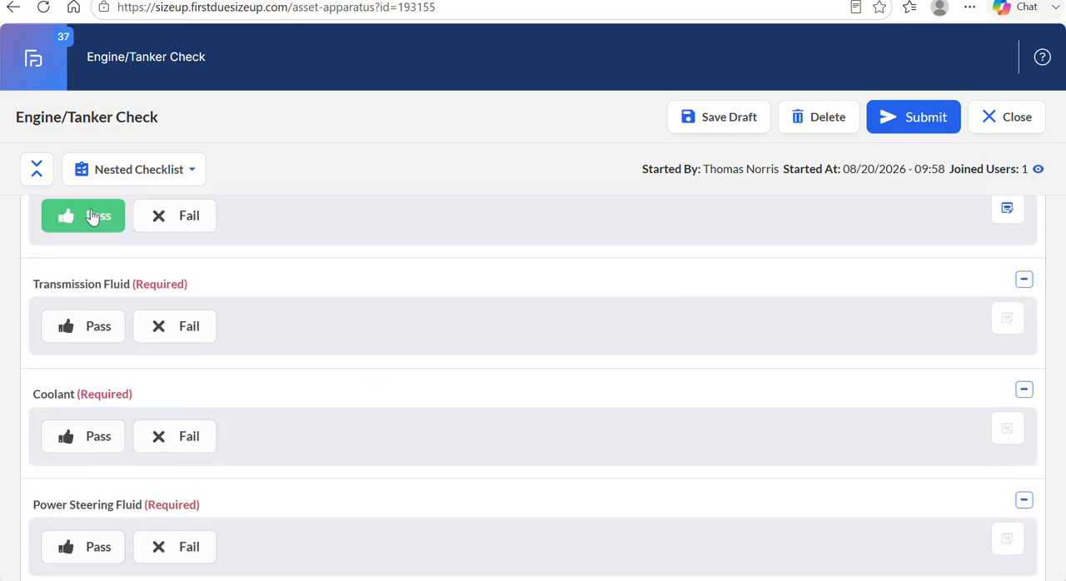
{"action": "left_click", "coordinate": [98, 315]}
{"action": "scroll", "coordinate": [98, 321], "scroll_direction": "down", "scroll_amount": 2}
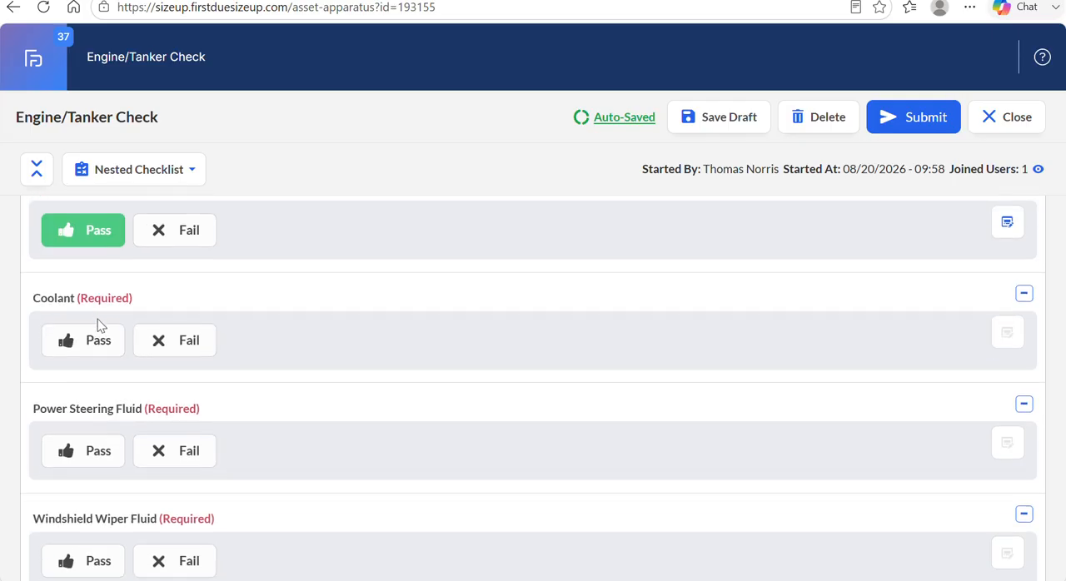
{"action": "left_click", "coordinate": [103, 328]}
{"action": "scroll", "coordinate": [102, 328], "scroll_direction": "down", "scroll_amount": 2}
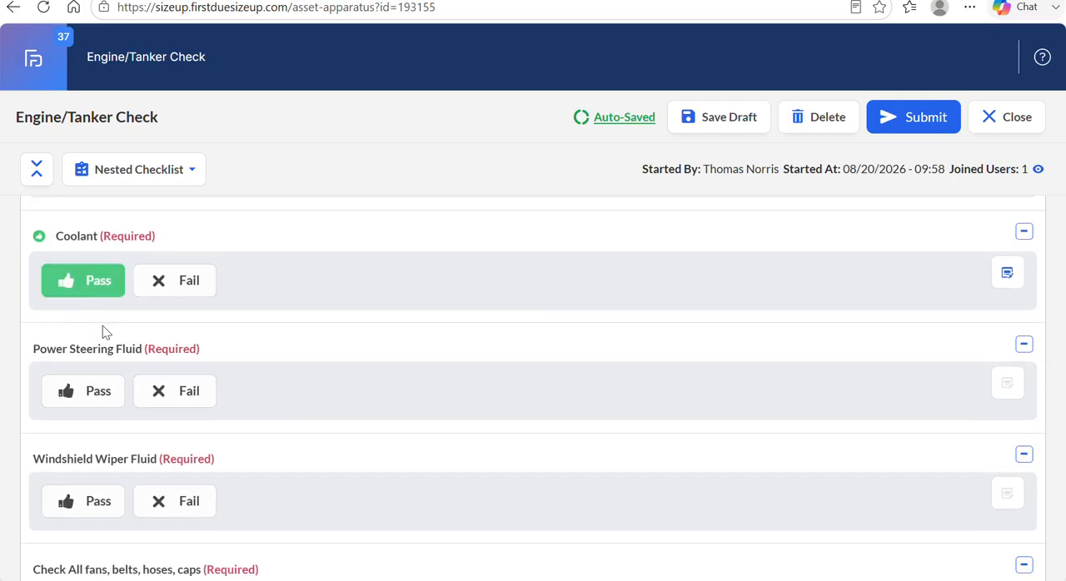
{"action": "left_click", "coordinate": [84, 489]}
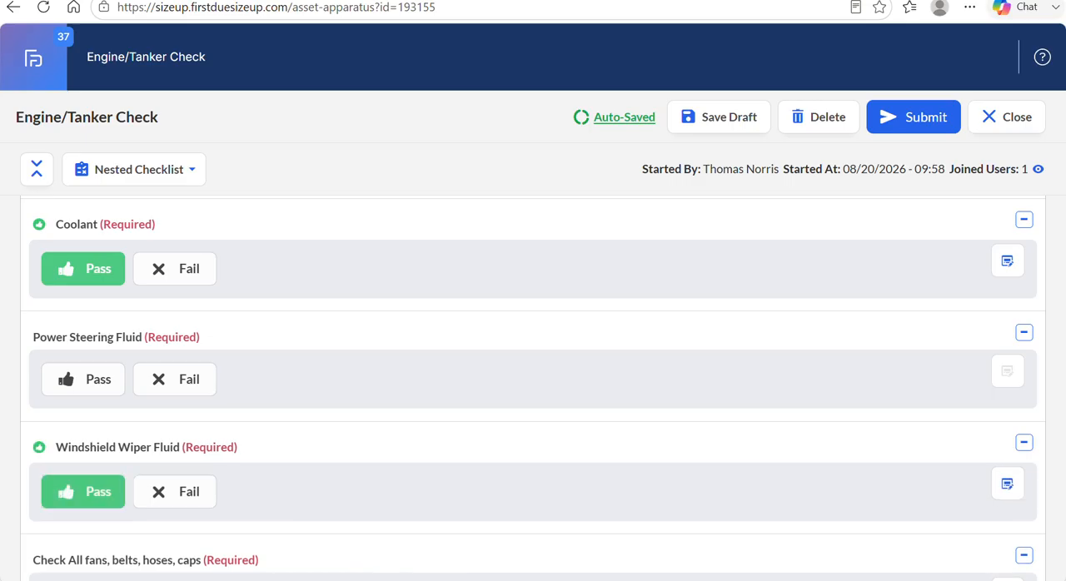
{"action": "left_click", "coordinate": [83, 379]}
Mark the fans, belts, hoses and caps check, Emergency Lights Operation and Siren as Pass.
{"action": "scroll", "coordinate": [83, 380], "scroll_direction": "down", "scroll_amount": 4}
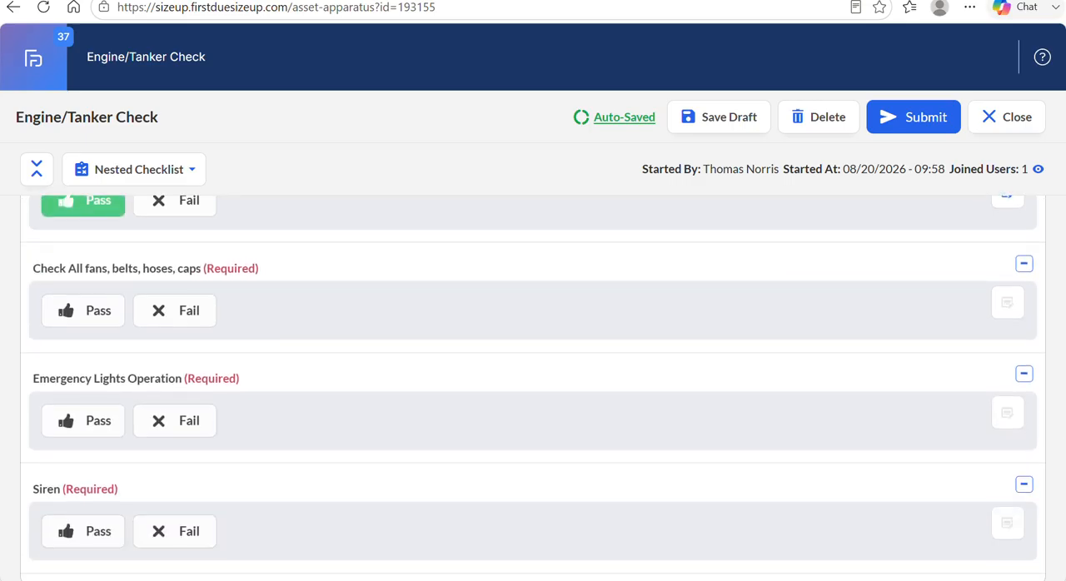
{"action": "left_click", "coordinate": [83, 310]}
{"action": "left_click", "coordinate": [83, 423]}
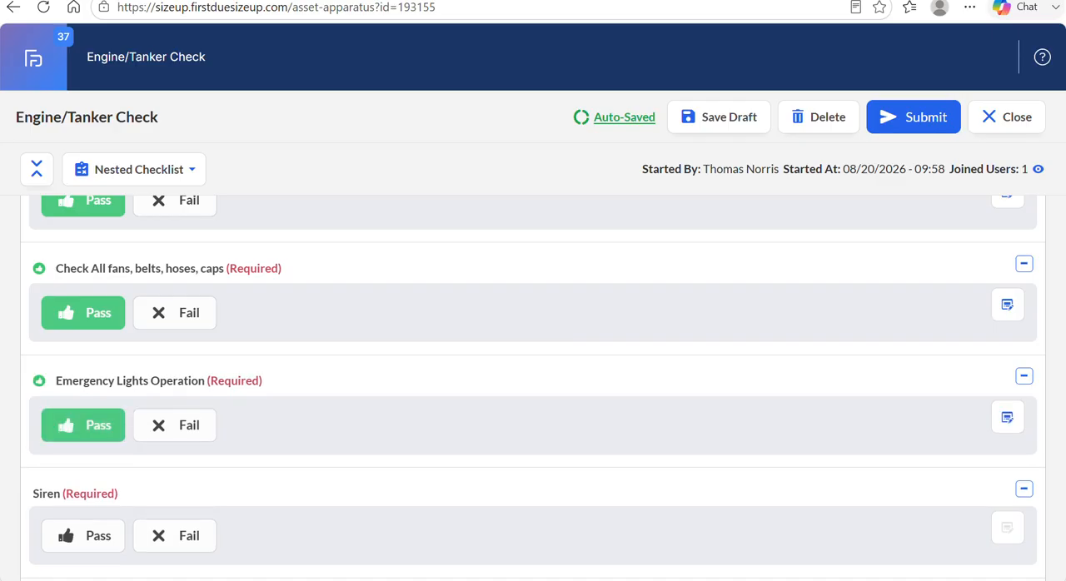
{"action": "scroll", "coordinate": [84, 423], "scroll_direction": "down", "scroll_amount": 2}
{"action": "left_click", "coordinate": [83, 377]}
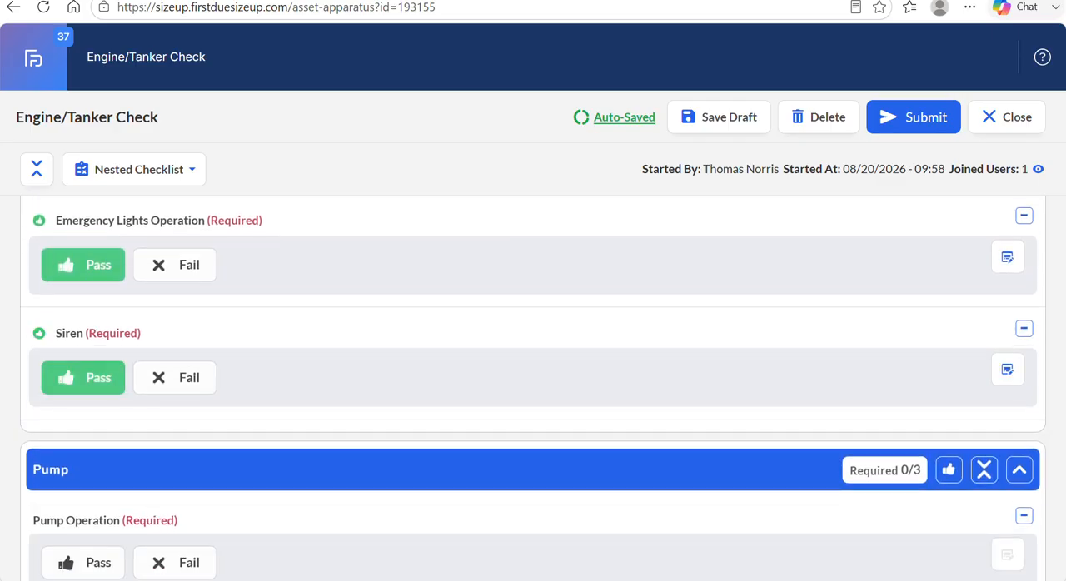
Collapse the Motor section and mark all pass/fail items in the Pump section as Pass at once.
{"action": "scroll", "coordinate": [533, 388], "scroll_direction": "up", "scroll_amount": 15}
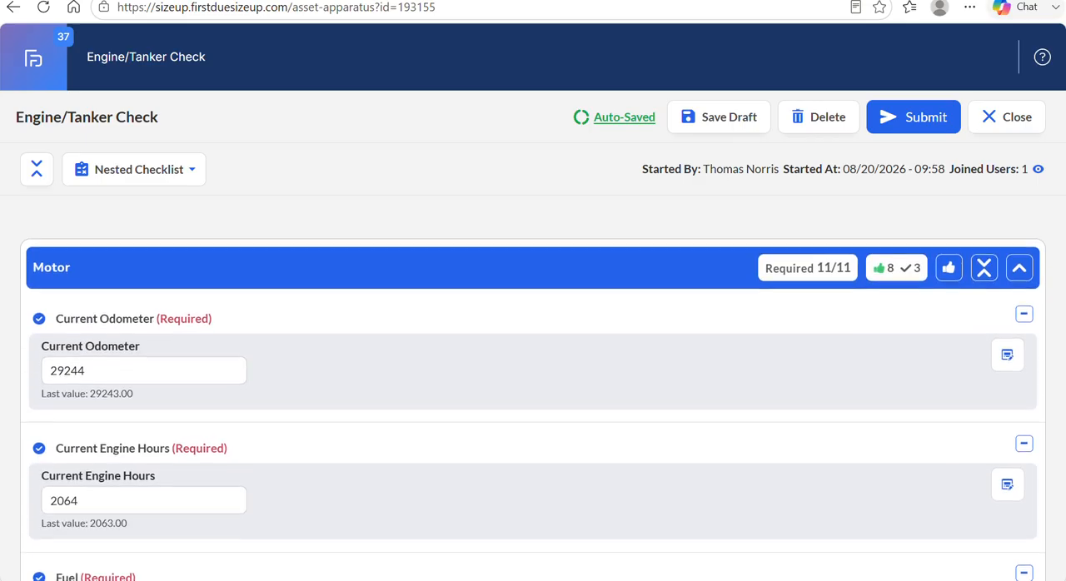
{"action": "scroll", "coordinate": [309, 326], "scroll_direction": "down", "scroll_amount": 1}
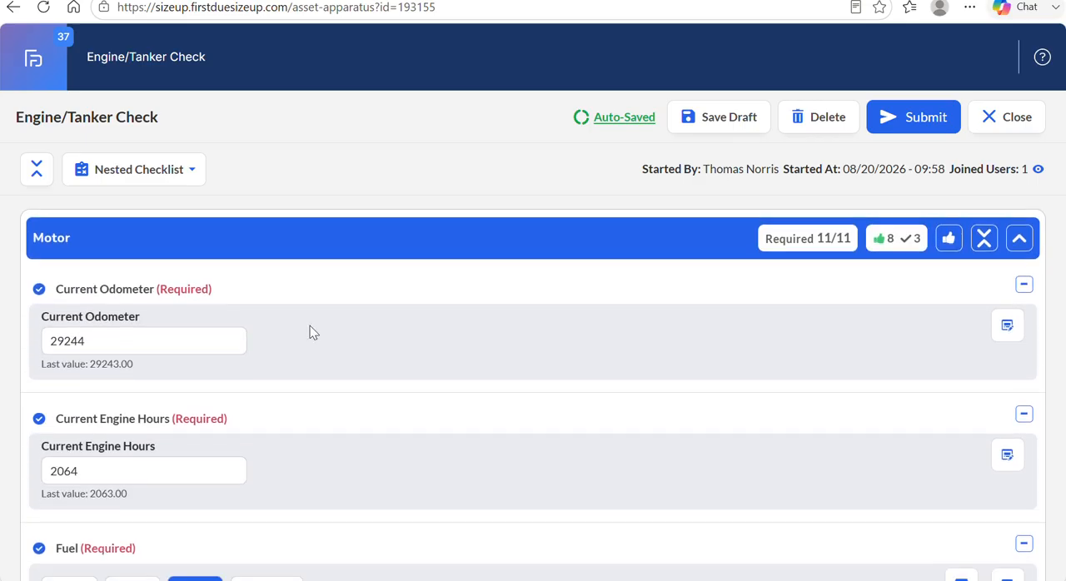
{"action": "left_click", "coordinate": [1016, 244]}
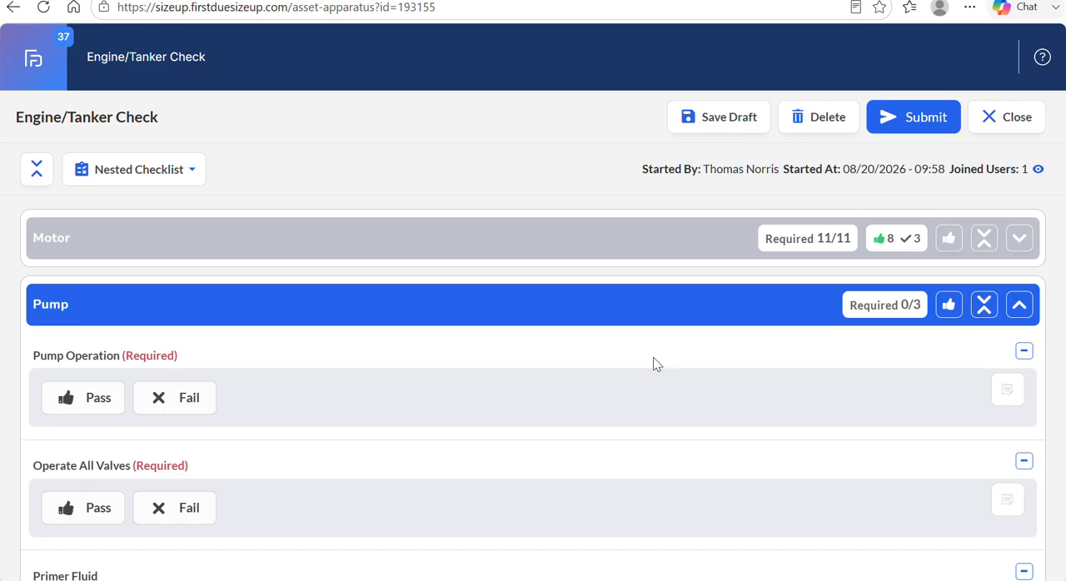
{"action": "scroll", "coordinate": [654, 364], "scroll_direction": "down", "scroll_amount": 1}
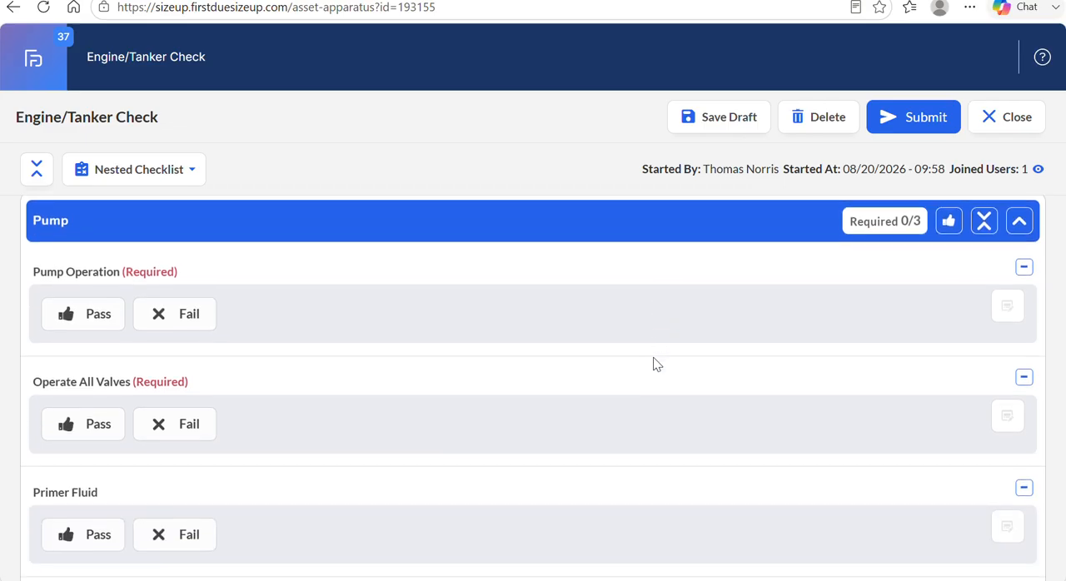
{"action": "scroll", "coordinate": [653, 364], "scroll_direction": "down", "scroll_amount": 1}
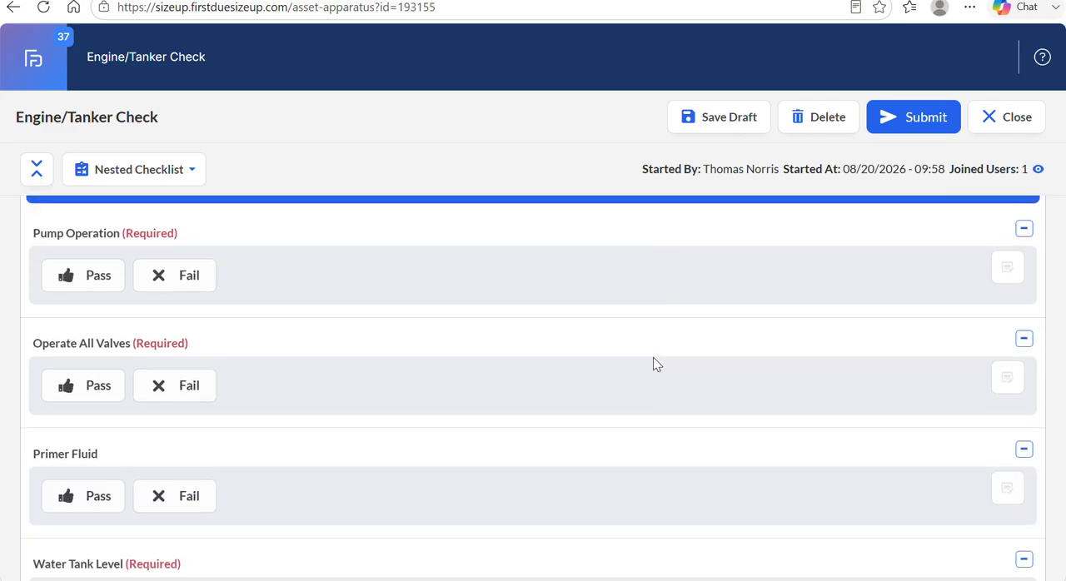
{"action": "scroll", "coordinate": [654, 364], "scroll_direction": "down", "scroll_amount": 1}
{"action": "scroll", "coordinate": [654, 362], "scroll_direction": "up", "scroll_amount": 2}
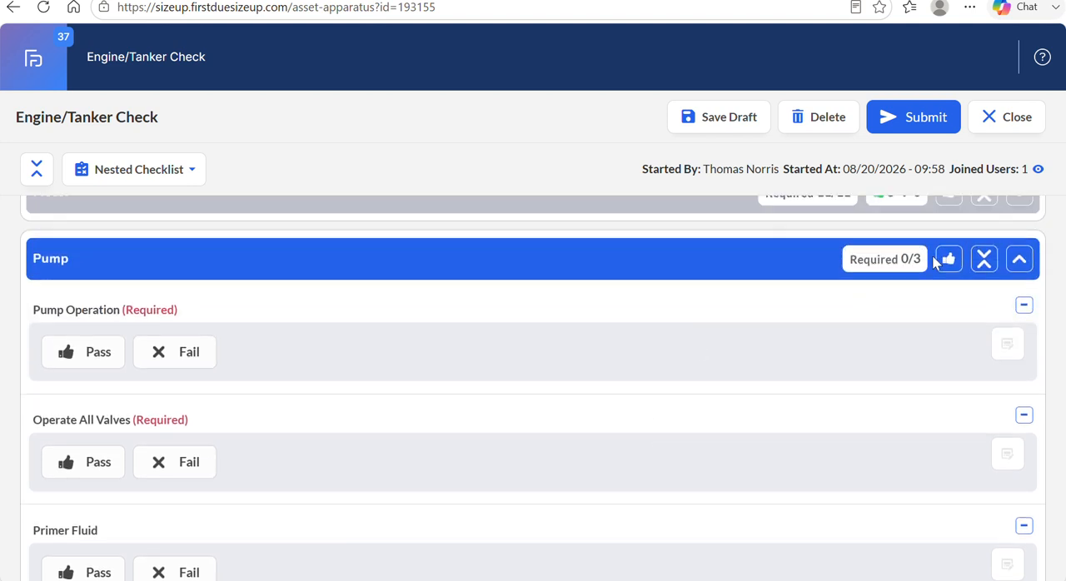
{"action": "left_click", "coordinate": [949, 259]}
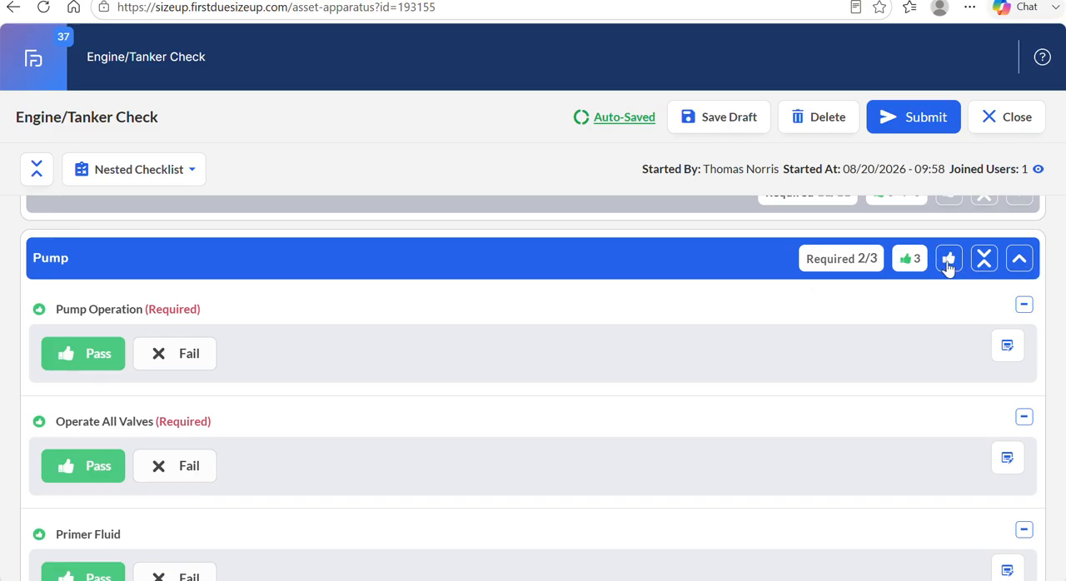
Try the 3/4 and 1/2 options for Water Tank Level and dismiss the new work order form without saving it.
{"action": "scroll", "coordinate": [566, 333], "scroll_direction": "down", "scroll_amount": 2}
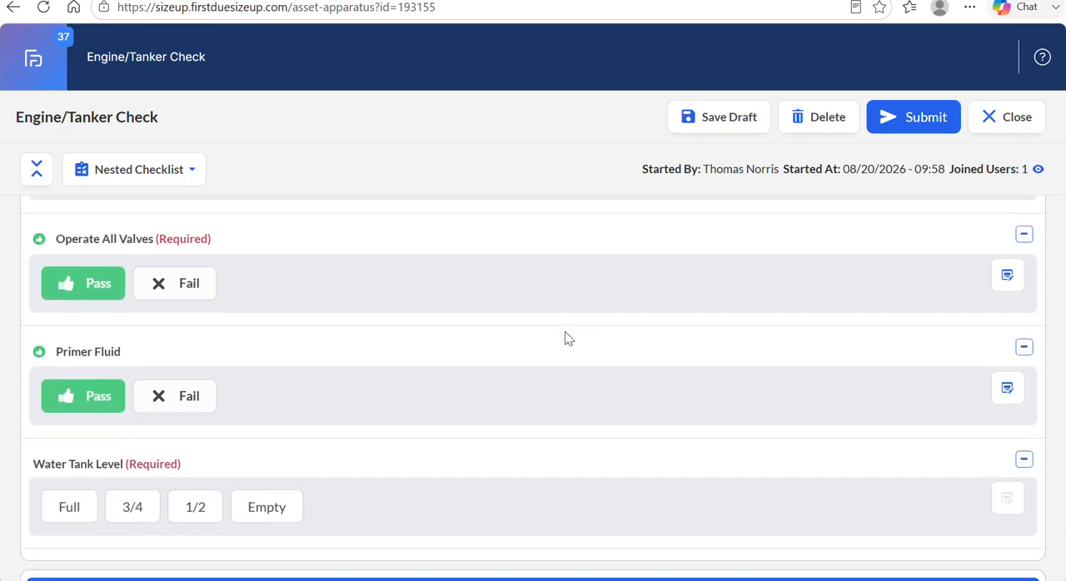
{"action": "scroll", "coordinate": [565, 338], "scroll_direction": "up", "scroll_amount": 2}
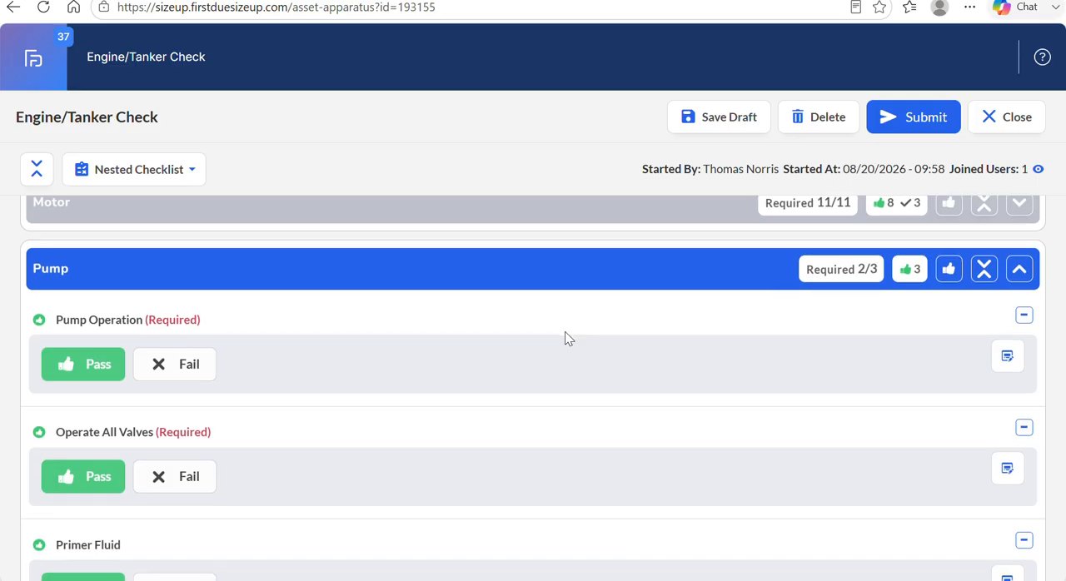
{"action": "scroll", "coordinate": [565, 337], "scroll_direction": "down", "scroll_amount": 3}
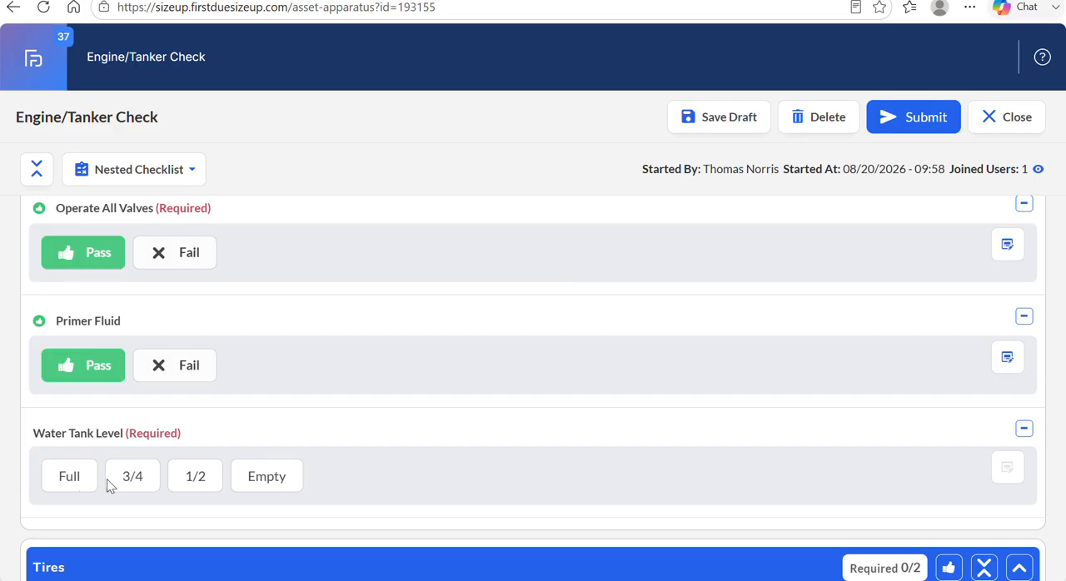
{"action": "left_click", "coordinate": [131, 478]}
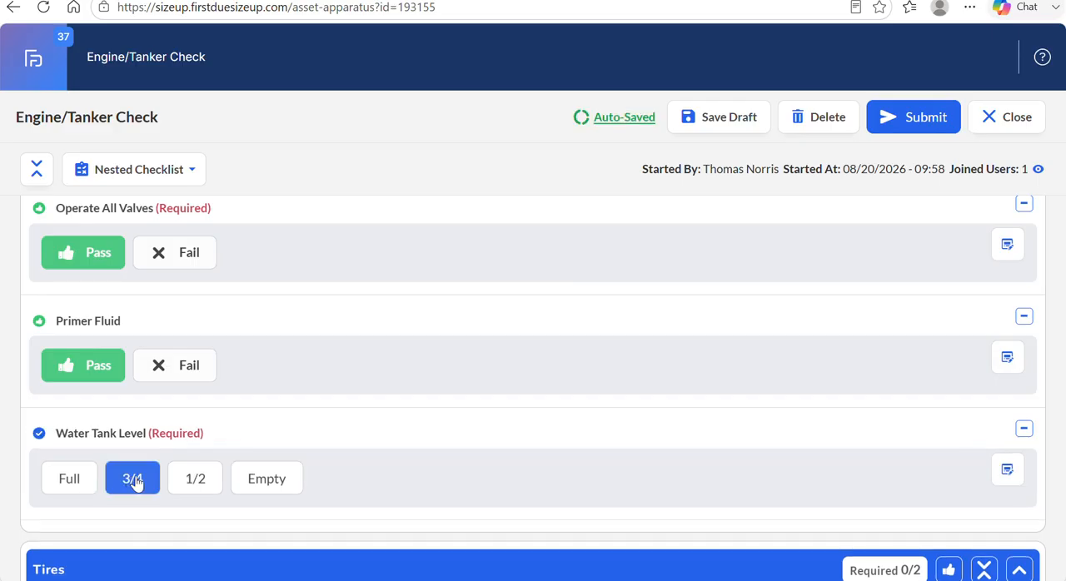
{"action": "left_click", "coordinate": [191, 481]}
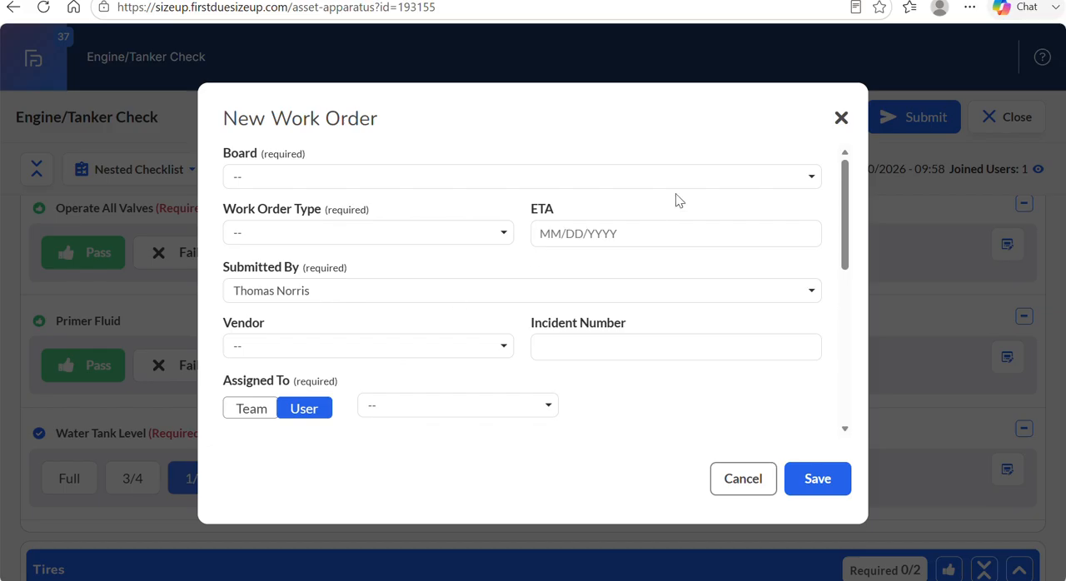
{"action": "left_click", "coordinate": [841, 119]}
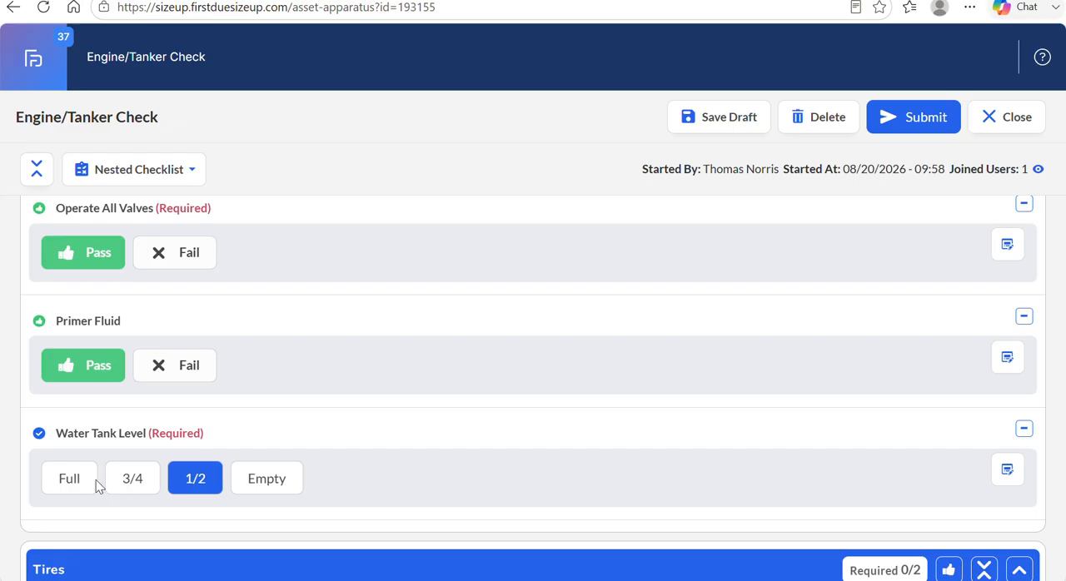
Set the Water Tank Level in the Pump section to Full.
{"action": "left_click", "coordinate": [75, 485]}
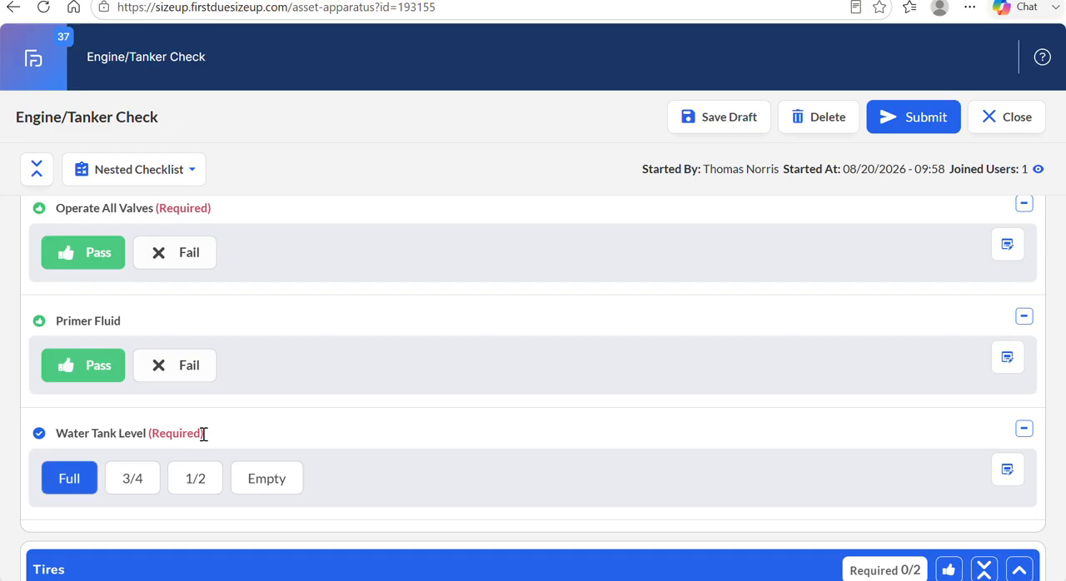
{"action": "left_click_drag", "start_coordinate": [204, 435], "coordinate": [153, 435]}
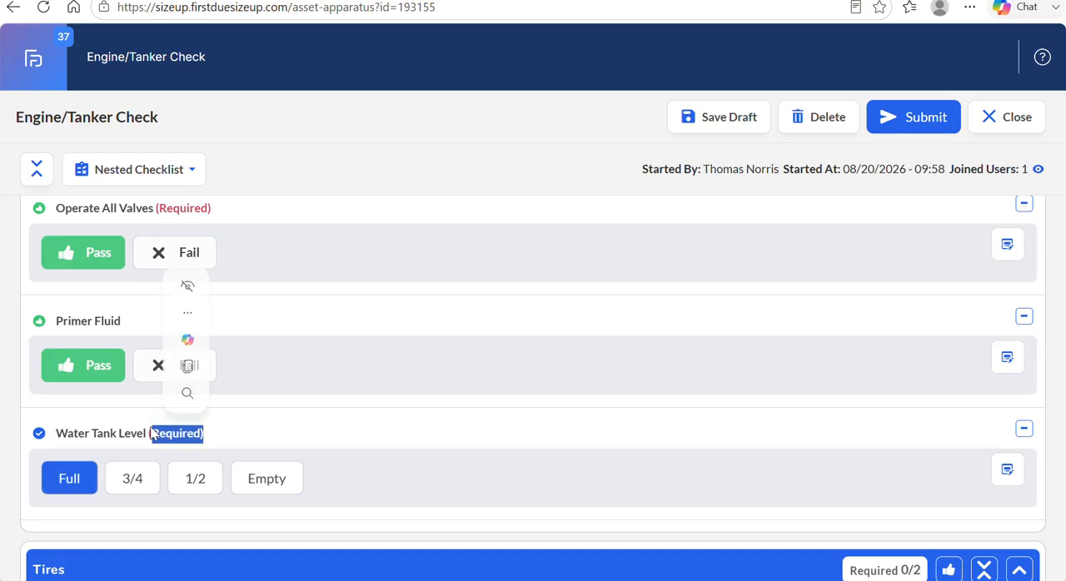
{"action": "left_click", "coordinate": [245, 417]}
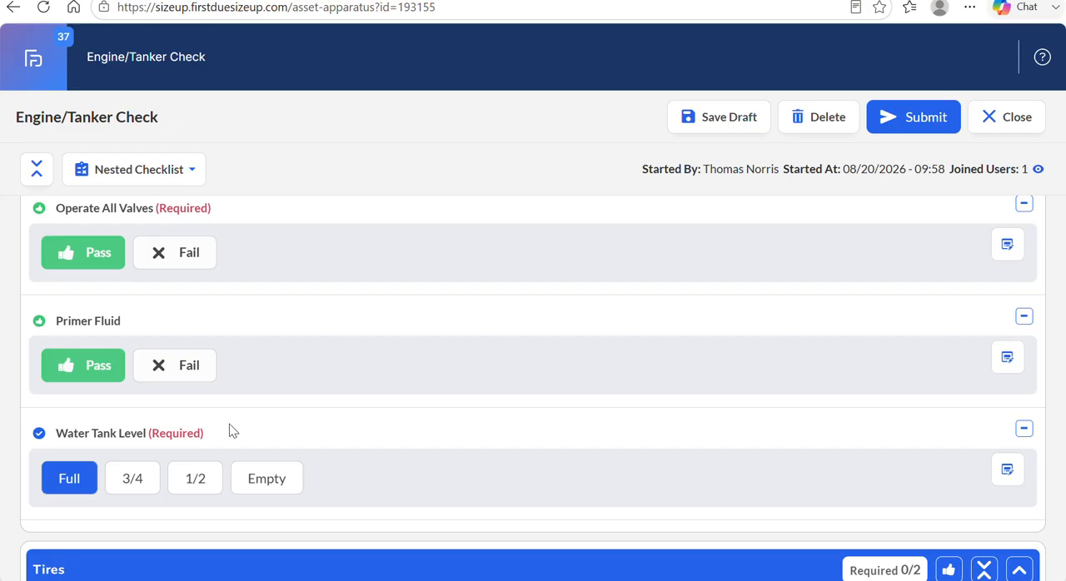
Show the image and remarks fields for Water Tank Level and hide them again without entering anything.
{"action": "scroll", "coordinate": [425, 379], "scroll_direction": "down", "scroll_amount": 1}
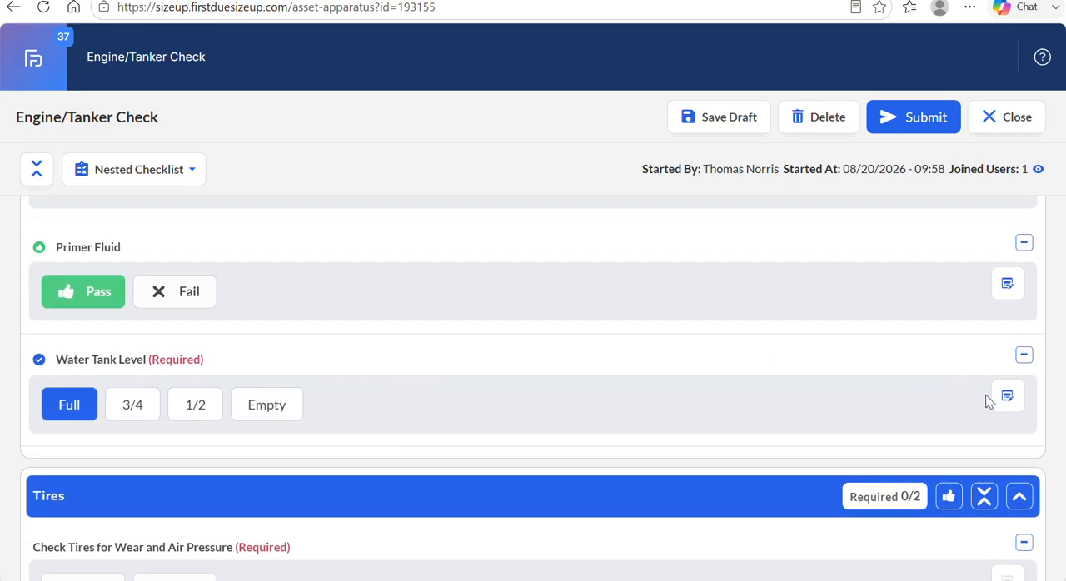
{"action": "left_click", "coordinate": [1006, 399]}
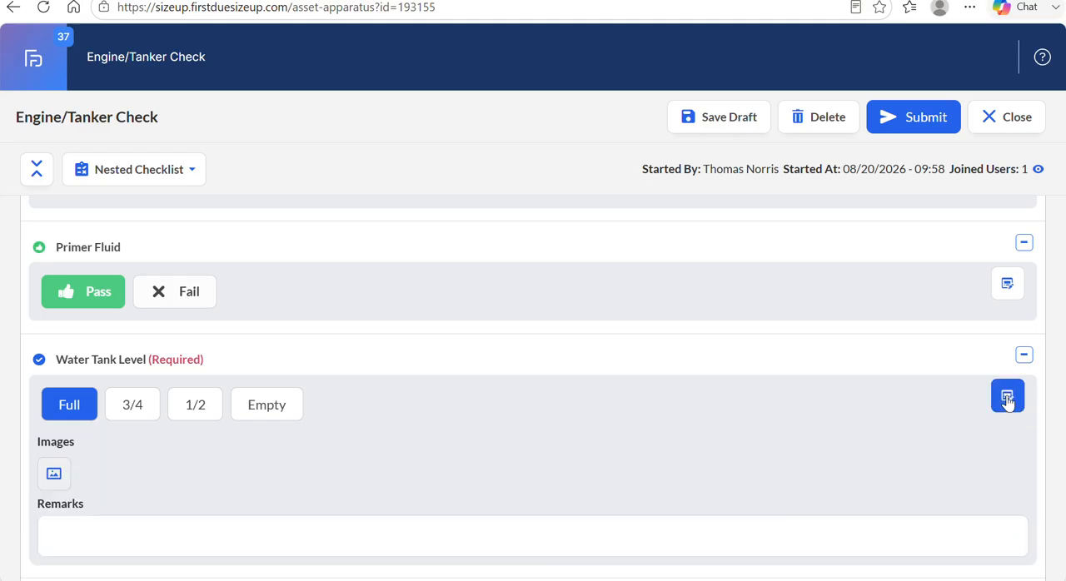
{"action": "scroll", "coordinate": [630, 483], "scroll_direction": "down", "scroll_amount": 1}
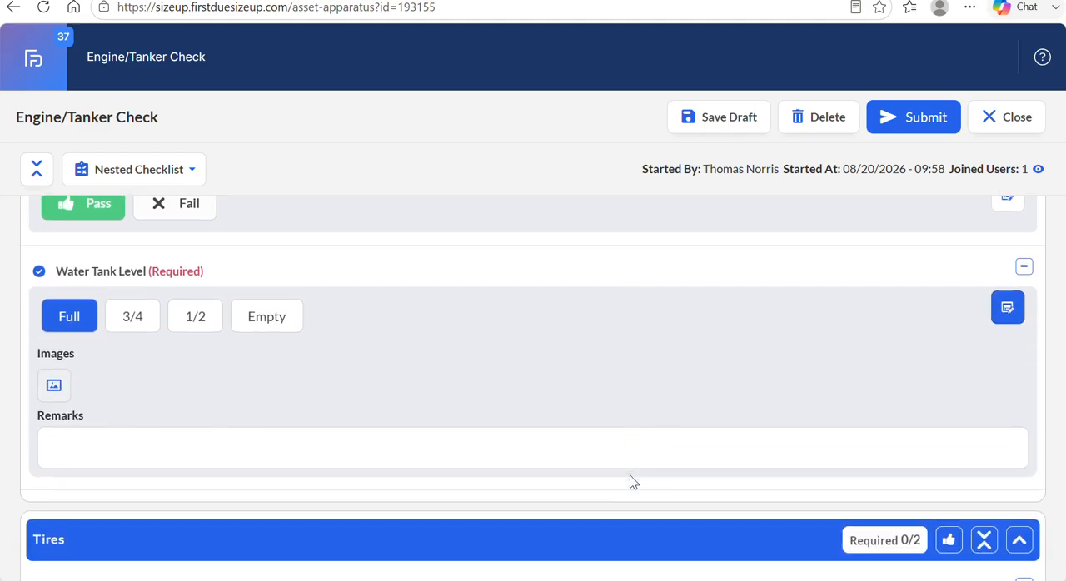
{"action": "left_click", "coordinate": [359, 454]}
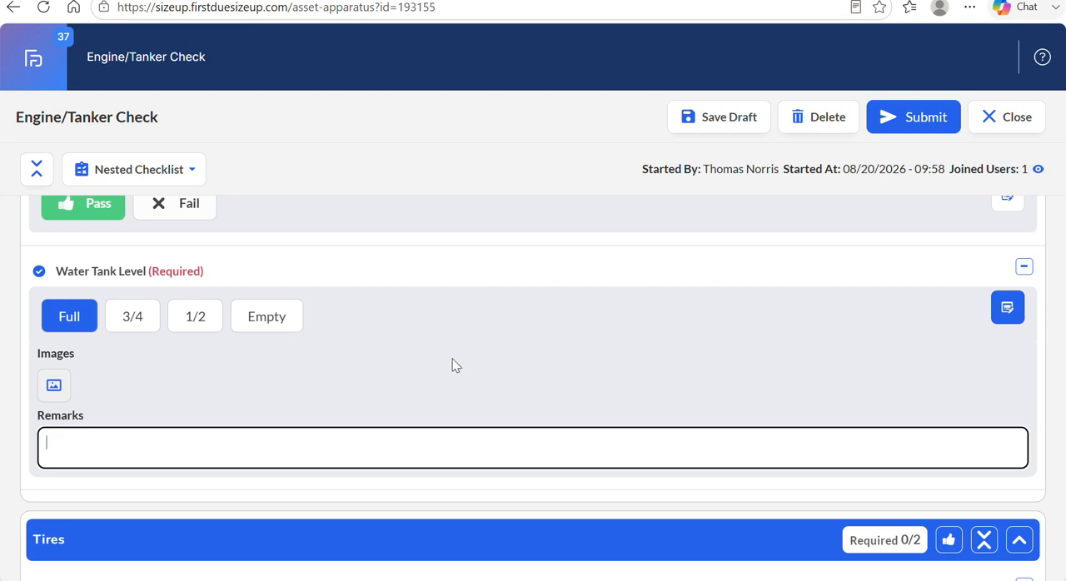
{"action": "scroll", "coordinate": [459, 357], "scroll_direction": "up", "scroll_amount": 1}
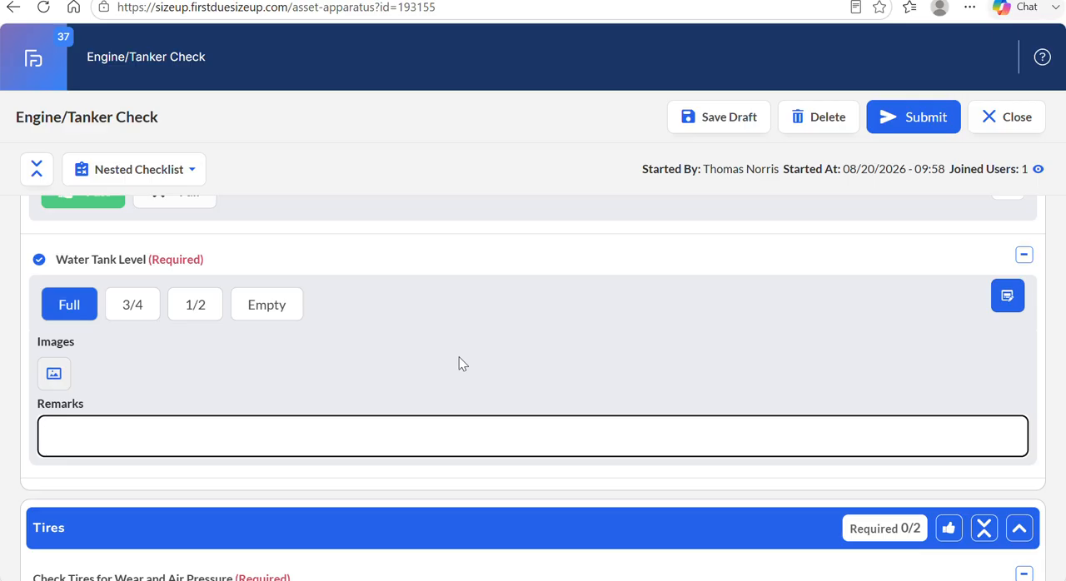
{"action": "left_click", "coordinate": [1009, 297]}
Expand the Motor section and add the remark "Added 1 quart of oil." to the Oil Level item.
{"action": "scroll", "coordinate": [817, 312], "scroll_direction": "up", "scroll_amount": 5}
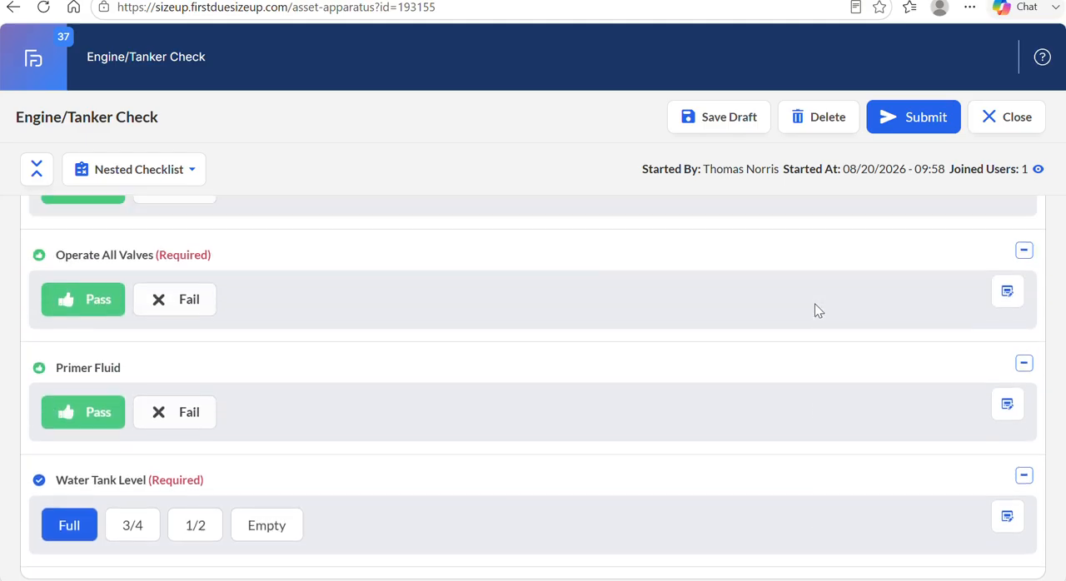
{"action": "scroll", "coordinate": [816, 312], "scroll_direction": "up", "scroll_amount": 1}
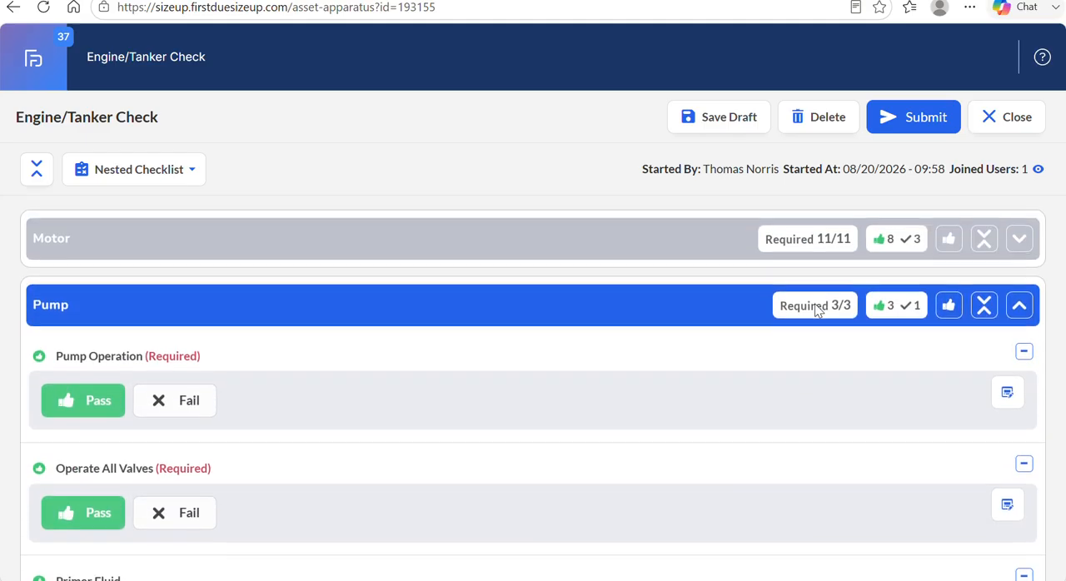
{"action": "left_click", "coordinate": [1021, 248]}
{"action": "scroll", "coordinate": [592, 438], "scroll_direction": "down", "scroll_amount": 5}
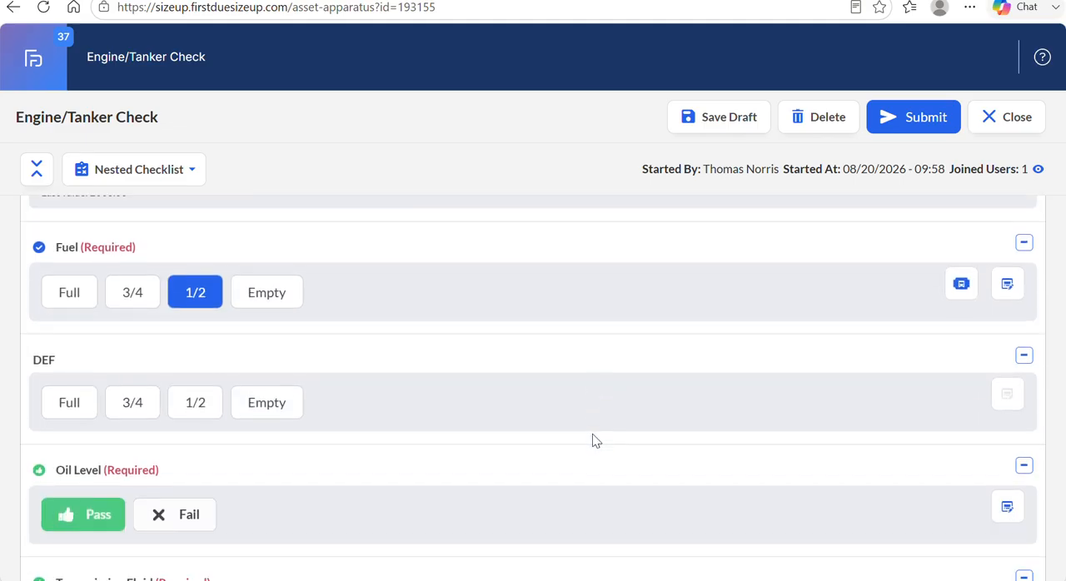
{"action": "scroll", "coordinate": [592, 438], "scroll_direction": "down", "scroll_amount": 2}
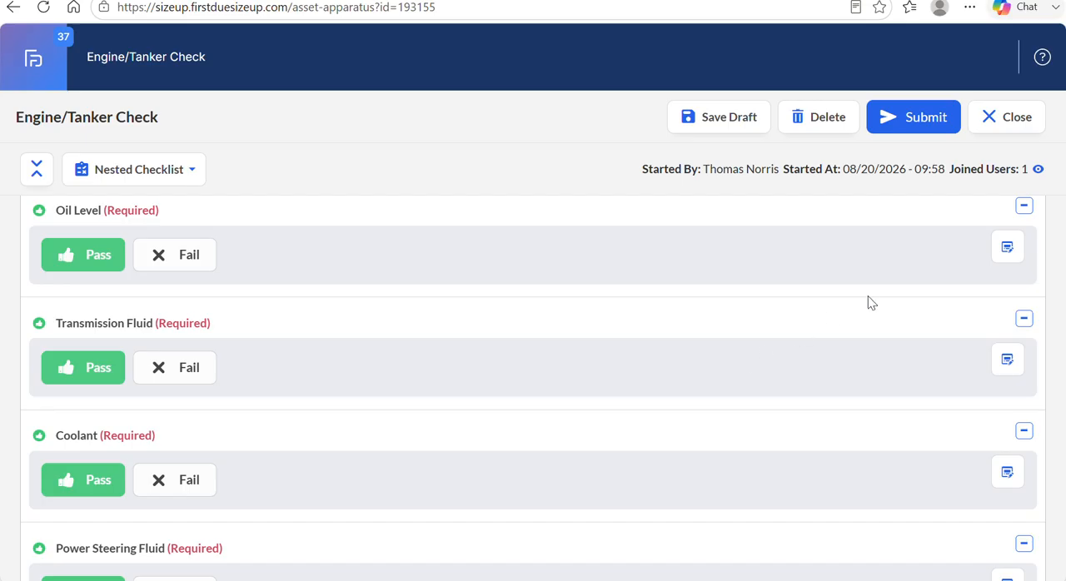
{"action": "left_click", "coordinate": [1009, 249]}
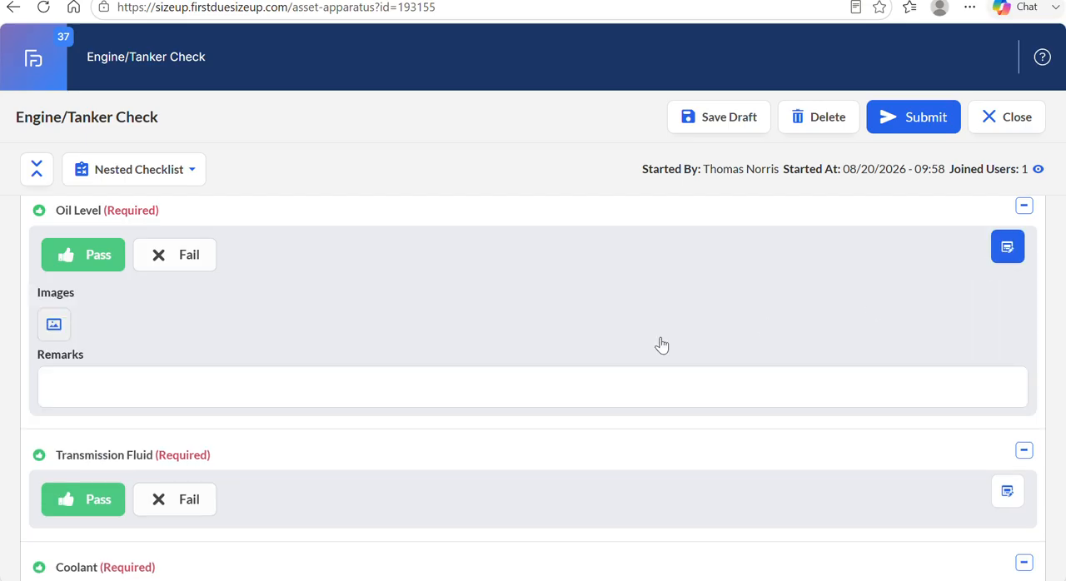
{"action": "left_click", "coordinate": [358, 375]}
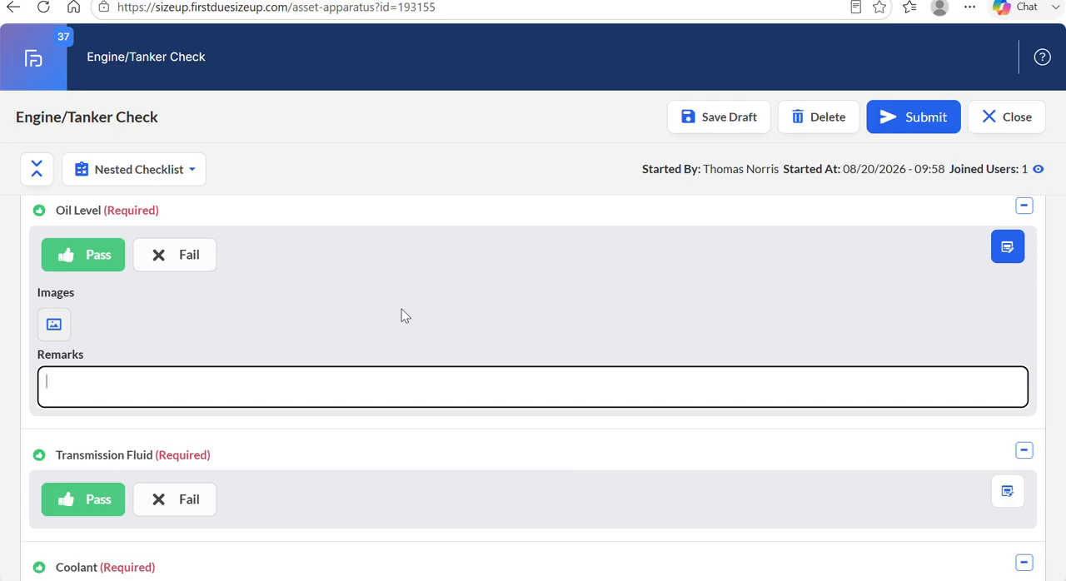
{"action": "type", "text": "Added 1 quart of"}
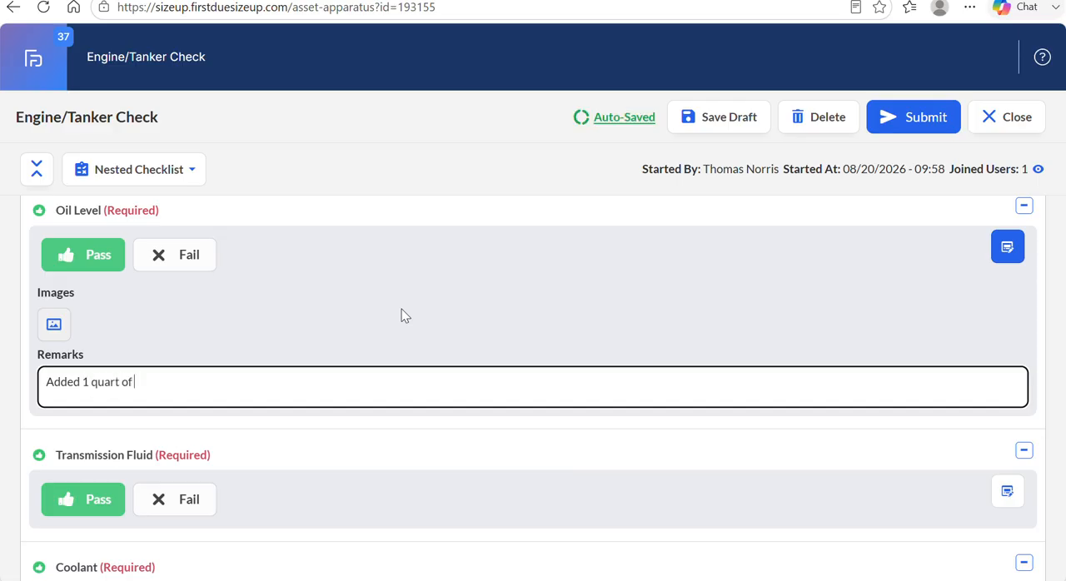
{"action": "type", "text": "."}
{"action": "left_click", "coordinate": [634, 286]}
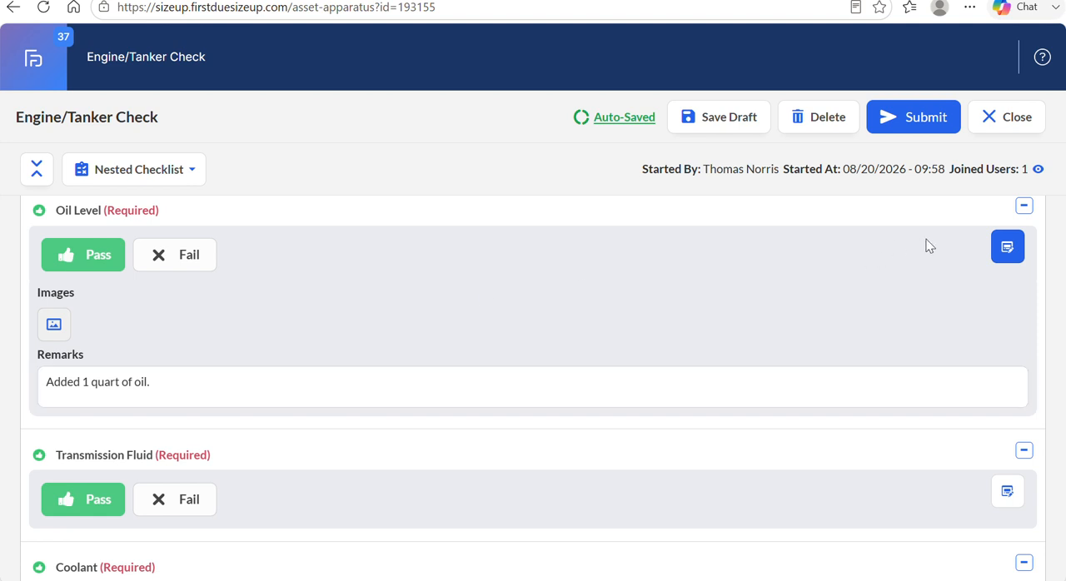
{"action": "left_click", "coordinate": [1024, 206]}
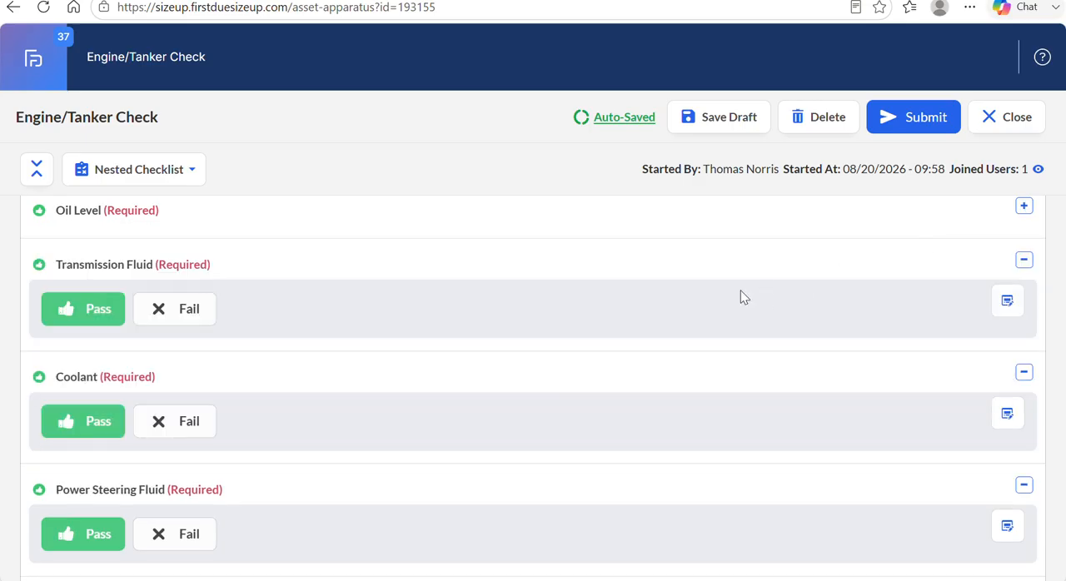
{"action": "left_click", "coordinate": [1024, 206]}
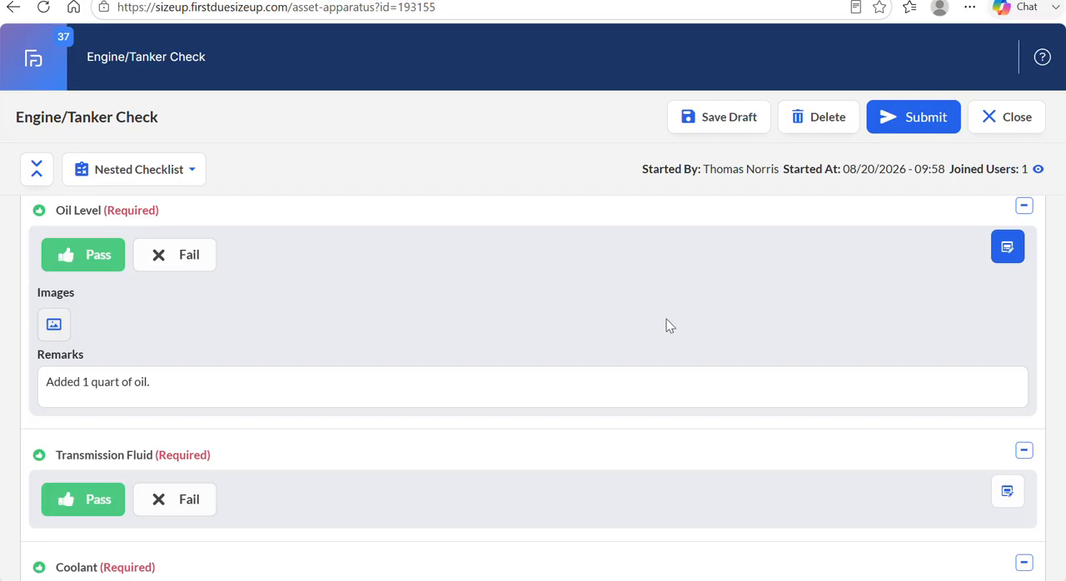
Collapse the Pump section and mark all items in the Tires section as Pass at once.
{"action": "scroll", "coordinate": [667, 325], "scroll_direction": "down", "scroll_amount": 7}
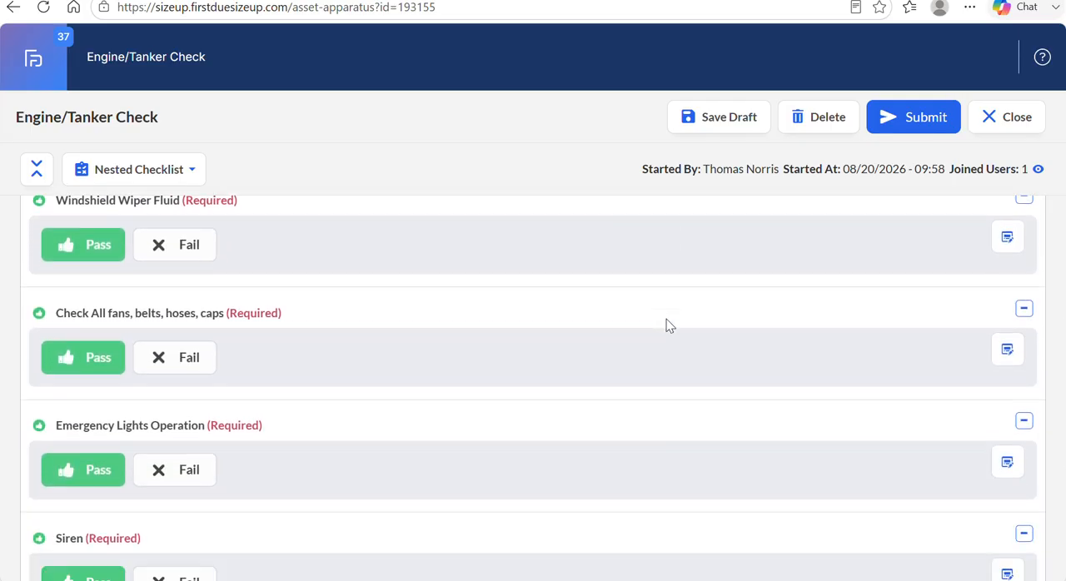
{"action": "scroll", "coordinate": [667, 319], "scroll_direction": "down", "scroll_amount": 5}
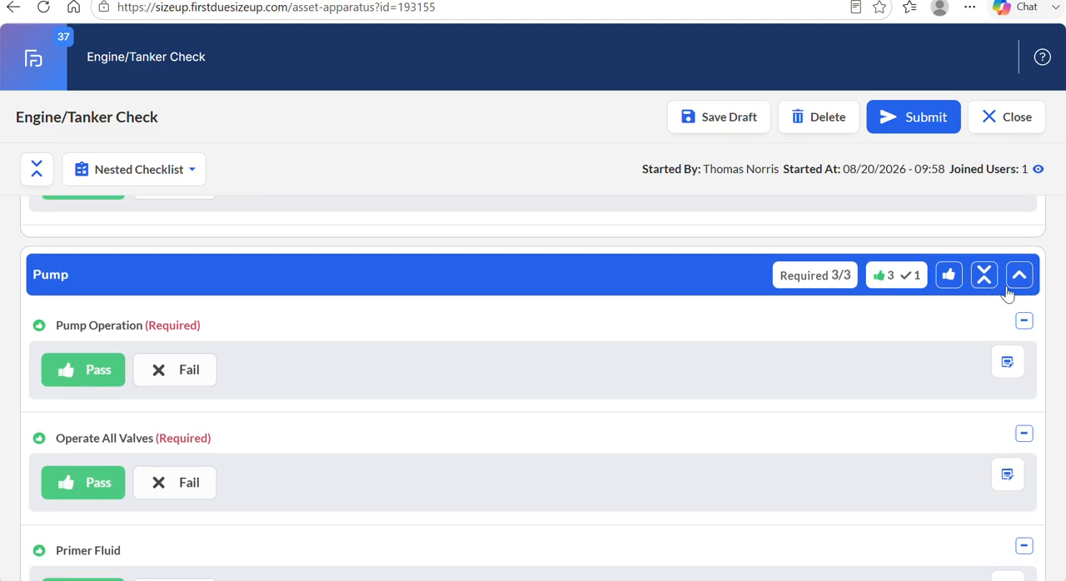
{"action": "left_click", "coordinate": [1021, 279]}
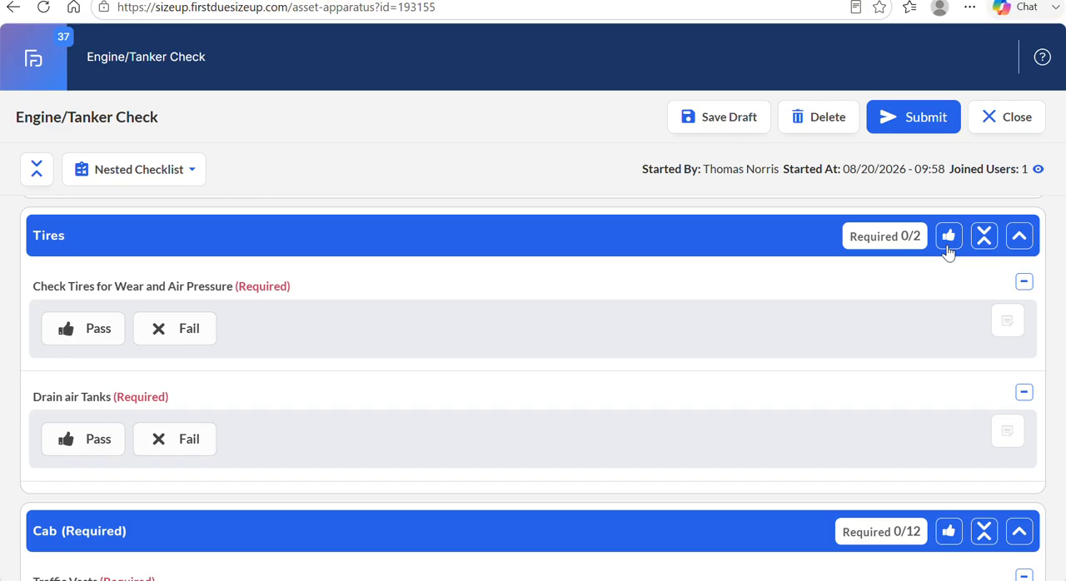
{"action": "left_click", "coordinate": [948, 243]}
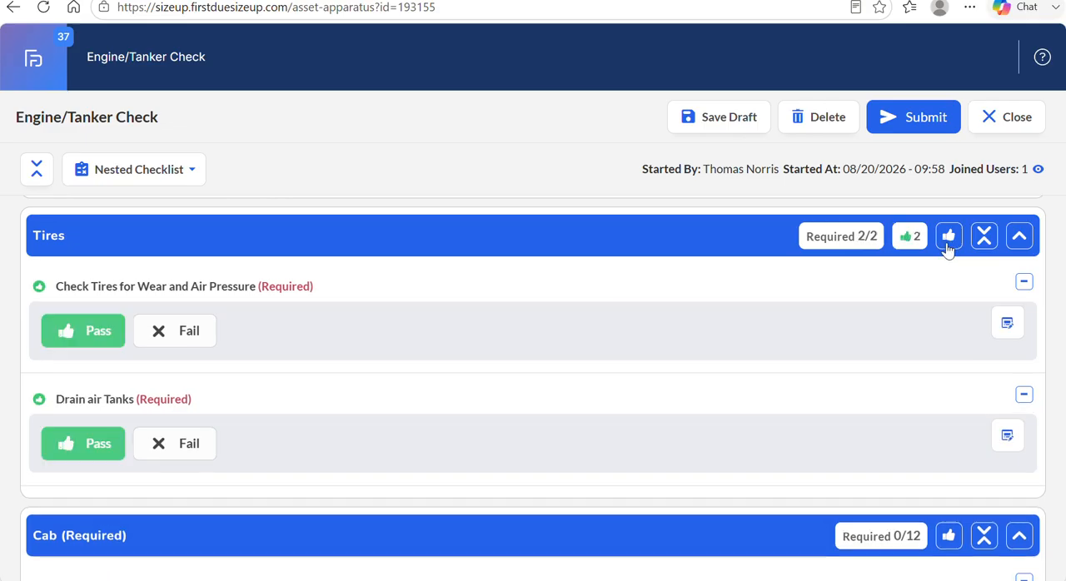
Collapse the Tires section and set the Traffic Vests quantity in the Cab section to 2.
{"action": "left_click", "coordinate": [1018, 242]}
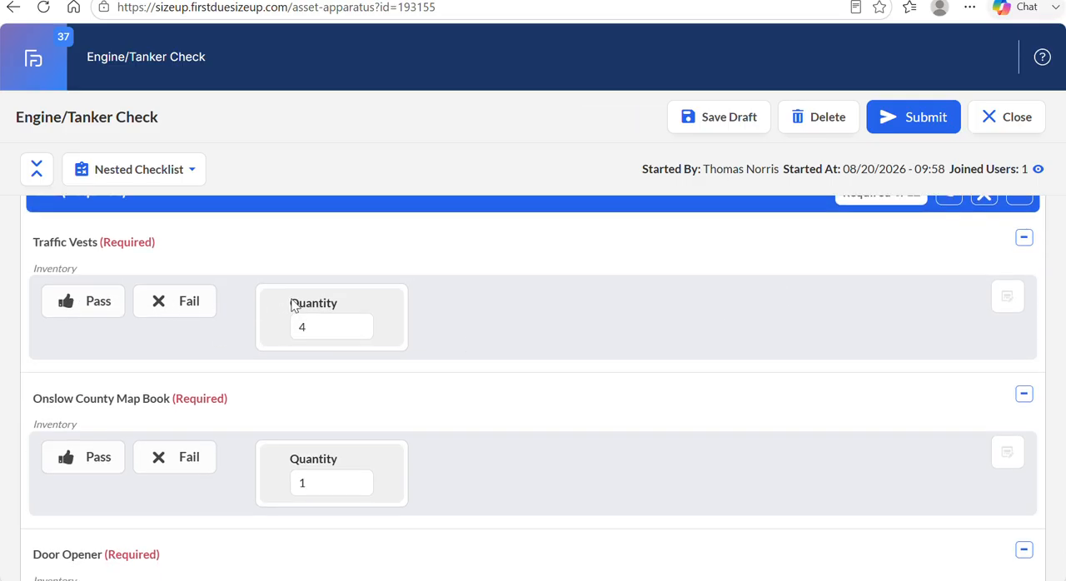
{"action": "left_click_drag", "start_coordinate": [345, 309], "coordinate": [294, 310]}
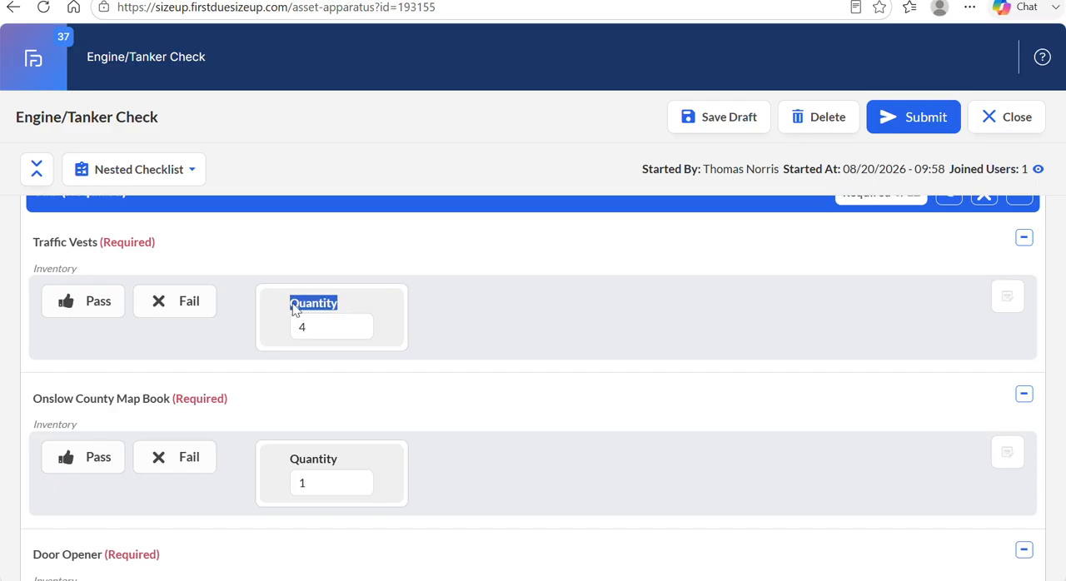
{"action": "left_click", "coordinate": [339, 327]}
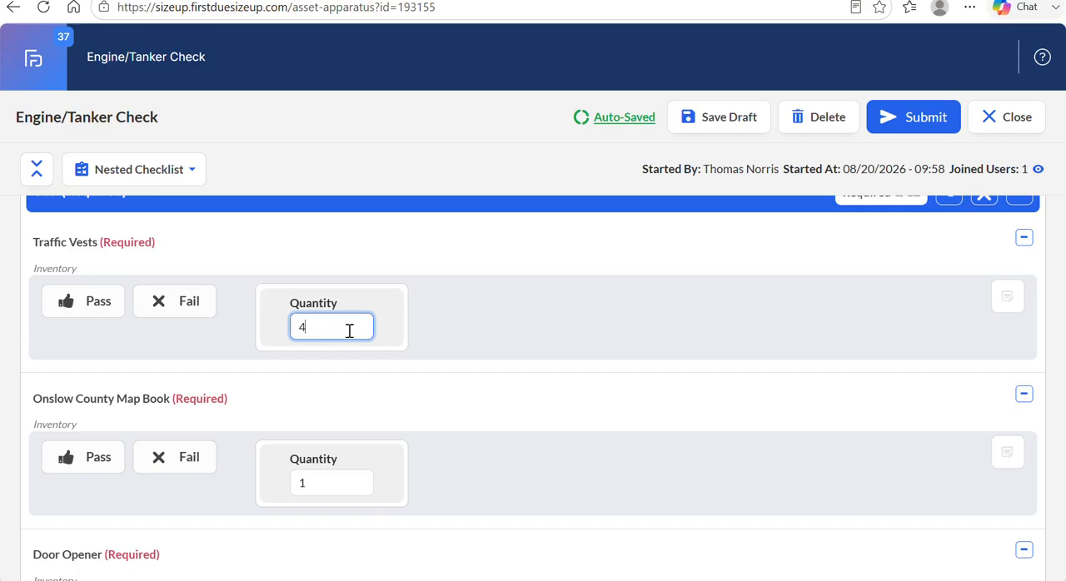
{"action": "left_click", "coordinate": [463, 325]}
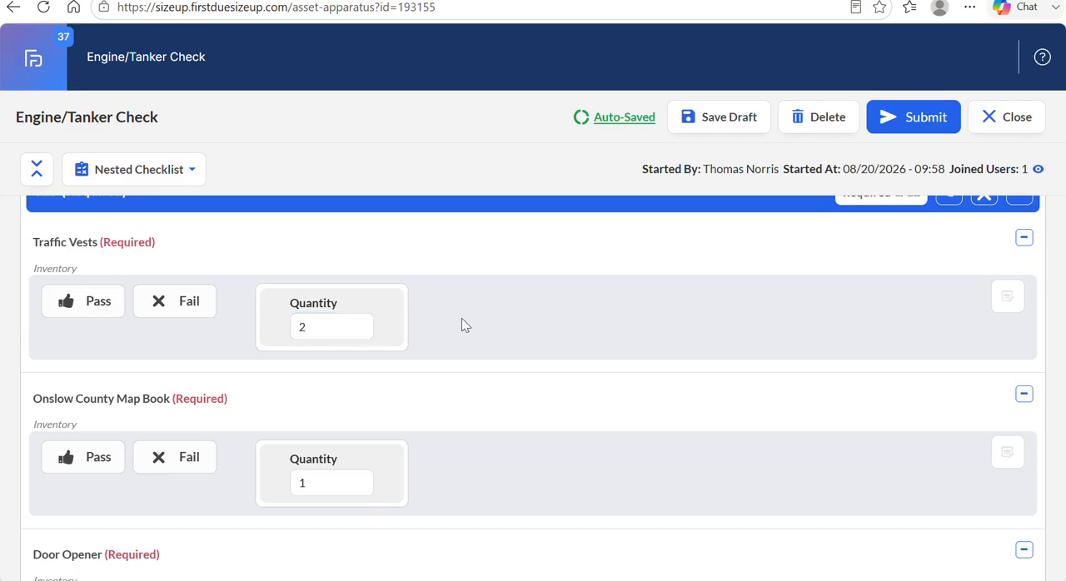
Set the Traffic Vests quantity back to 4.
{"action": "left_click", "coordinate": [341, 324]}
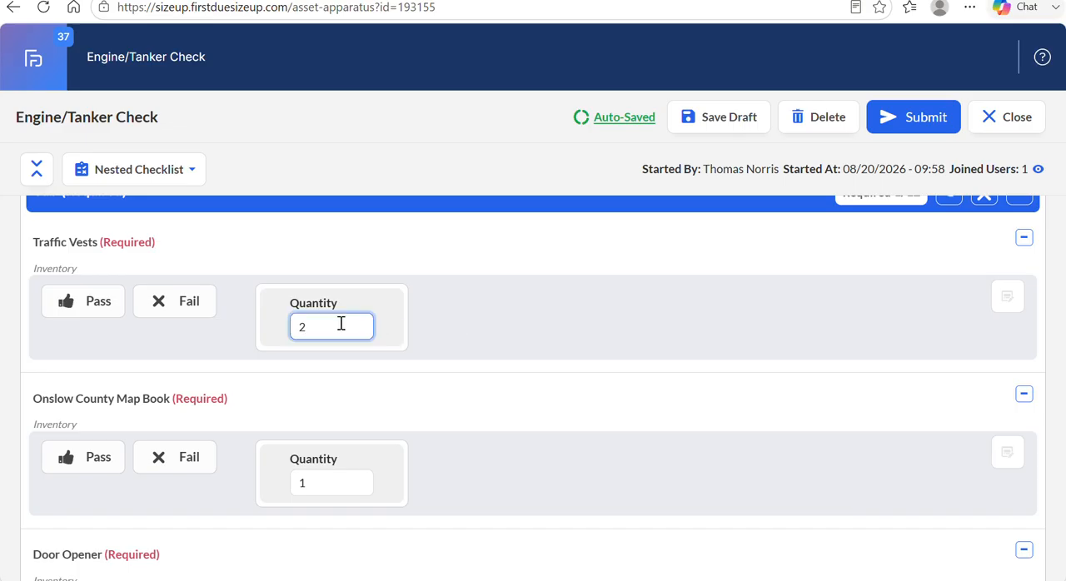
{"action": "key", "text": "BackSpace"}
{"action": "type", "text": "4"}
{"action": "left_click", "coordinate": [477, 333]}
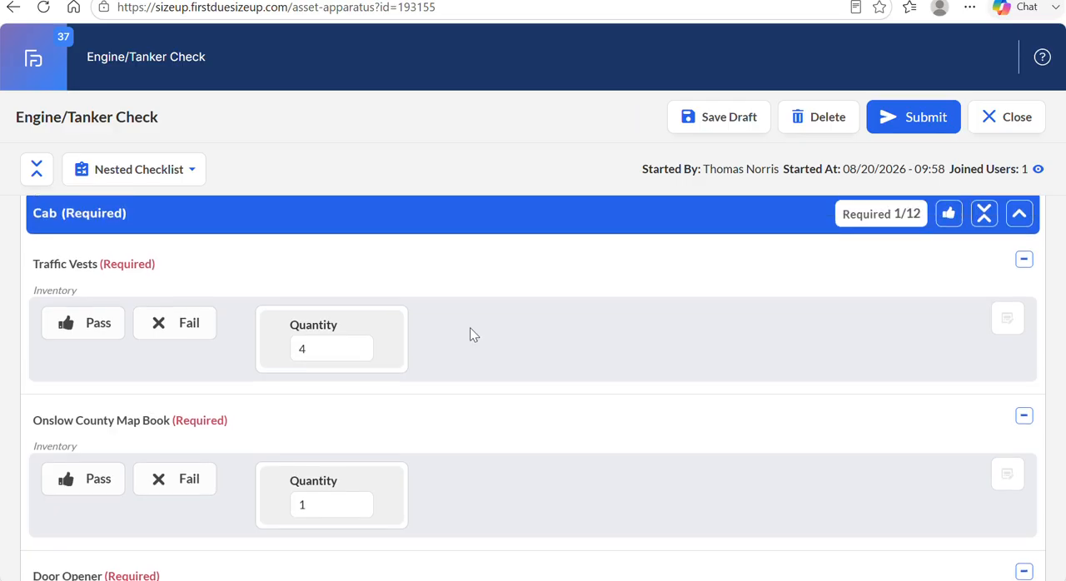
{"action": "left_click", "coordinate": [330, 350]}
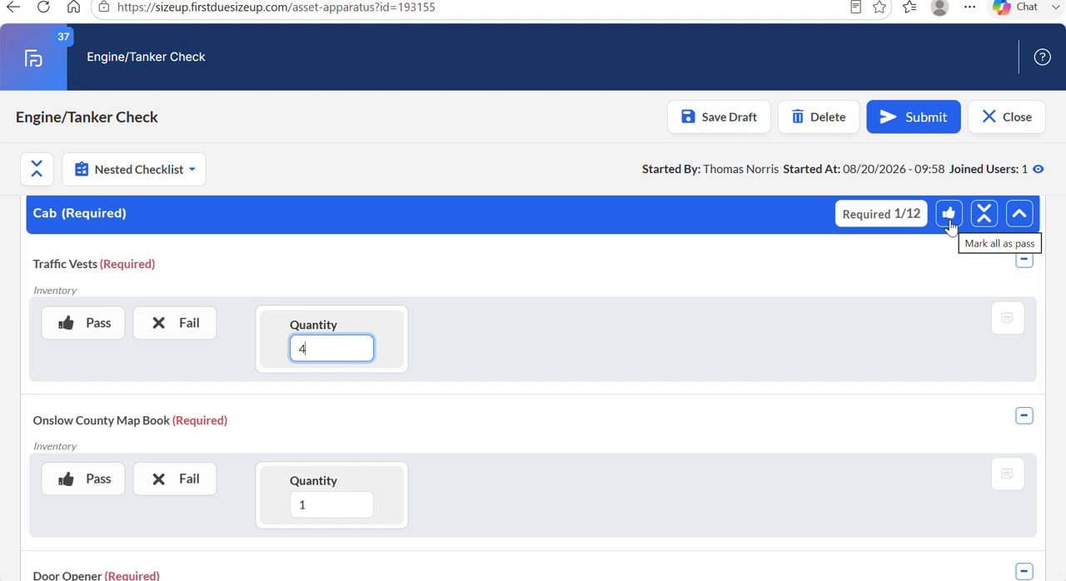
Start the on-demand Airpacks 903 checklist for the 903 Airpacks kit in the Cab section.
{"action": "scroll", "coordinate": [861, 343], "scroll_direction": "down", "scroll_amount": 5}
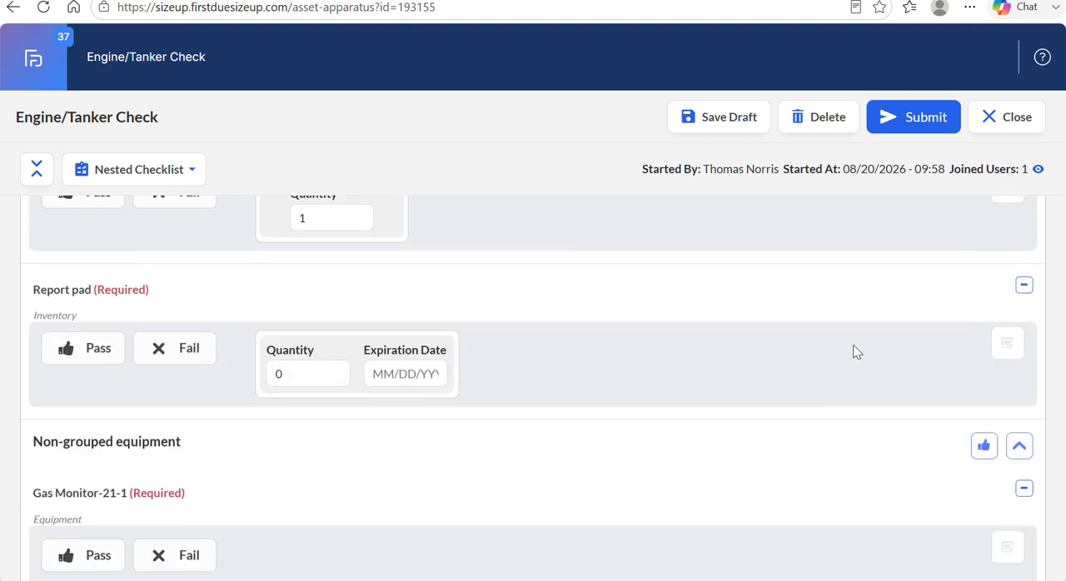
{"action": "scroll", "coordinate": [854, 352], "scroll_direction": "down", "scroll_amount": 1}
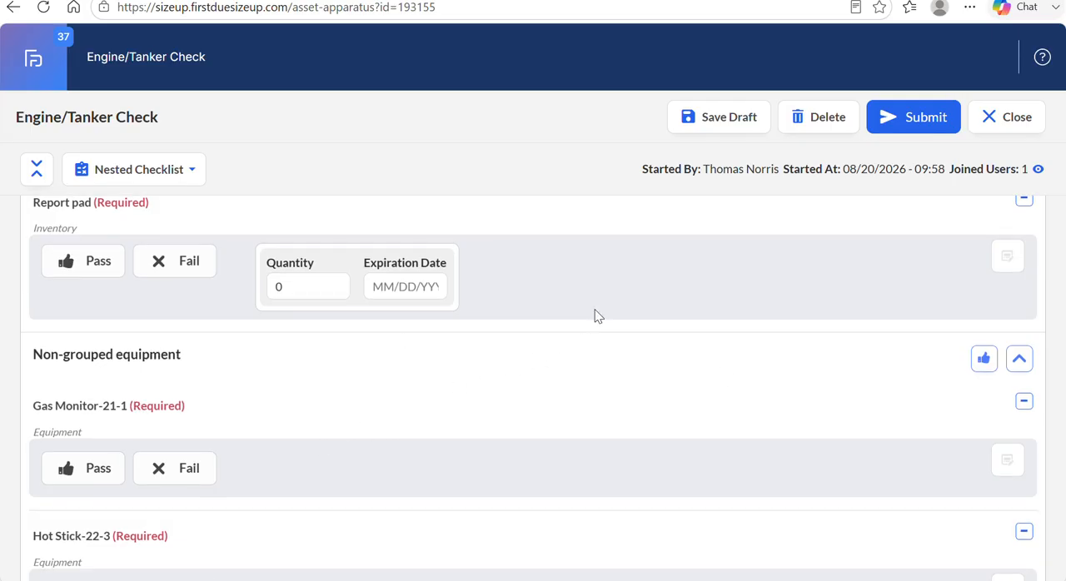
{"action": "scroll", "coordinate": [595, 314], "scroll_direction": "up", "scroll_amount": 3}
{"action": "scroll", "coordinate": [595, 314], "scroll_direction": "down", "scroll_amount": 5}
{"action": "scroll", "coordinate": [594, 314], "scroll_direction": "down", "scroll_amount": 2}
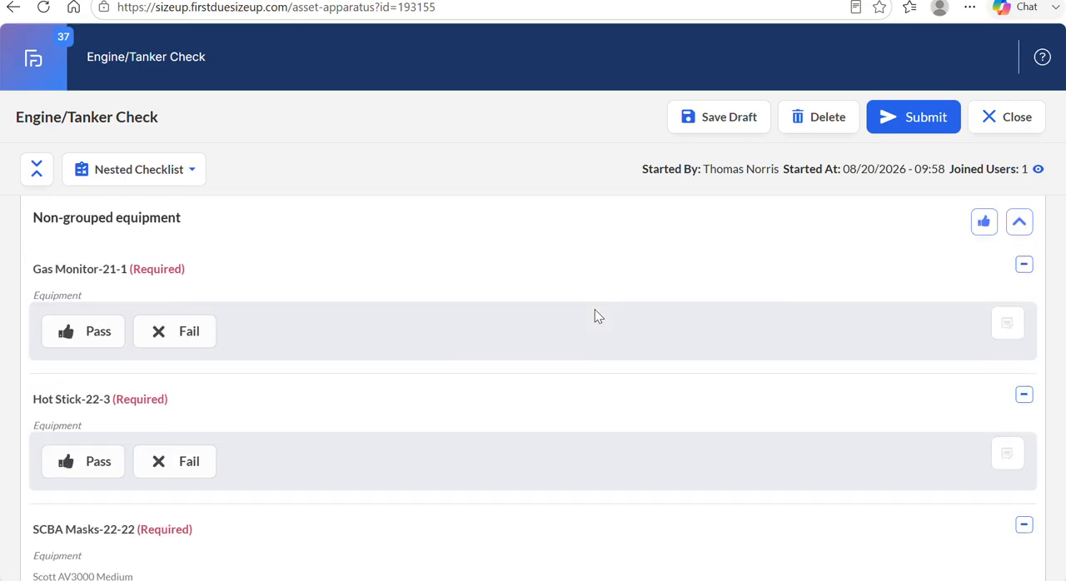
{"action": "scroll", "coordinate": [596, 315], "scroll_direction": "down", "scroll_amount": 1}
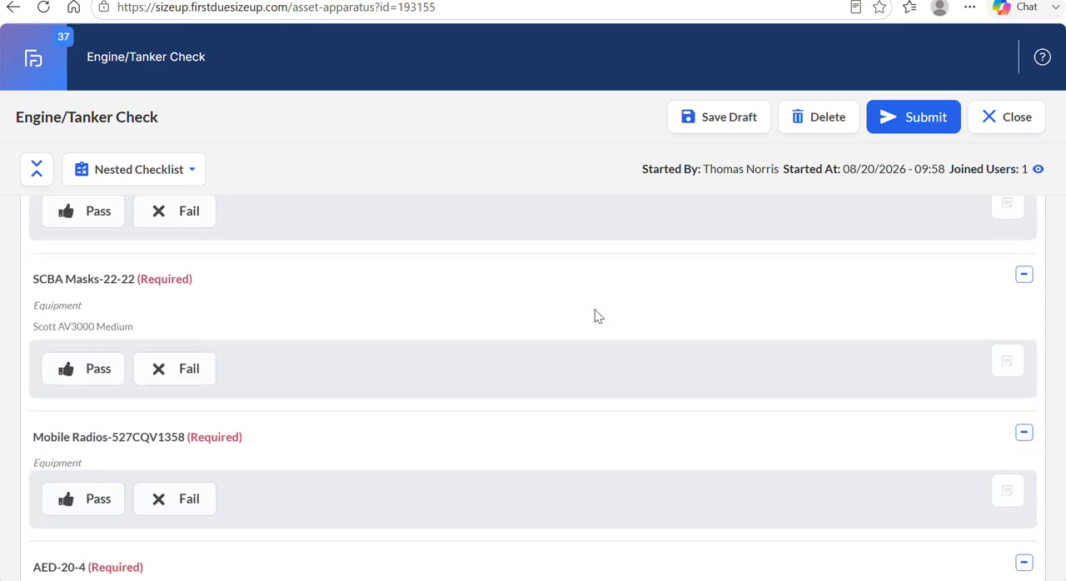
{"action": "scroll", "coordinate": [596, 315], "scroll_direction": "down", "scroll_amount": 3}
{"action": "scroll", "coordinate": [596, 314], "scroll_direction": "down", "scroll_amount": 5}
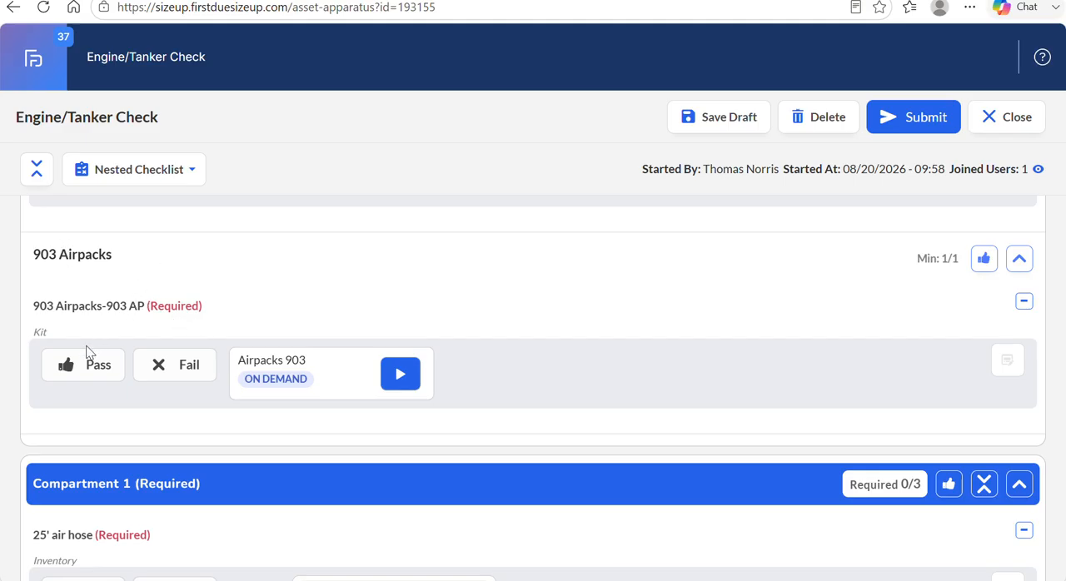
{"action": "left_click", "coordinate": [402, 375]}
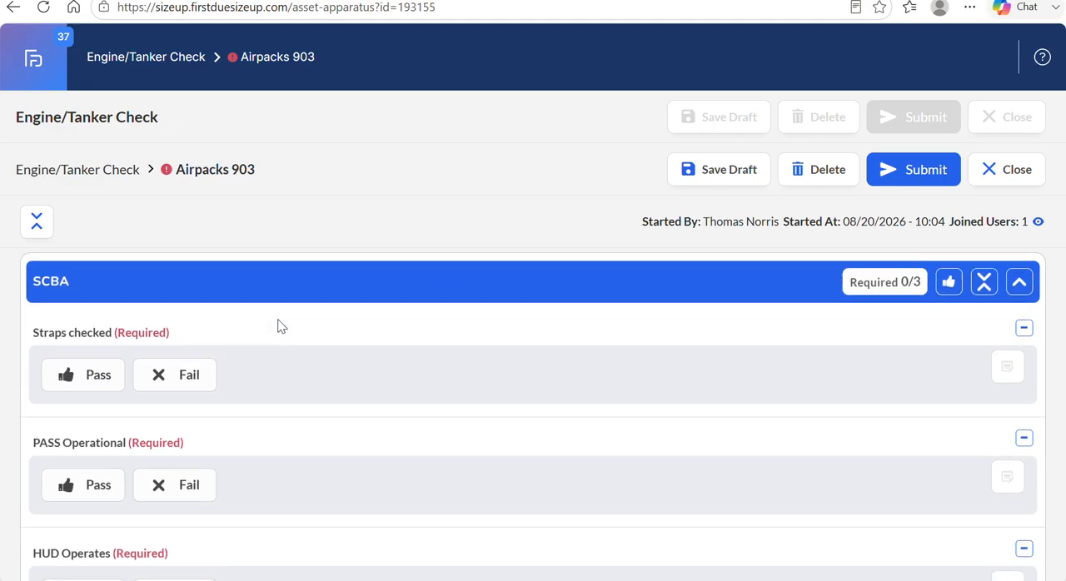
Mark Straps checked, PASS Operational and HUD Operates in the SCBA section as Pass.
{"action": "scroll", "coordinate": [282, 326], "scroll_direction": "down", "scroll_amount": 1}
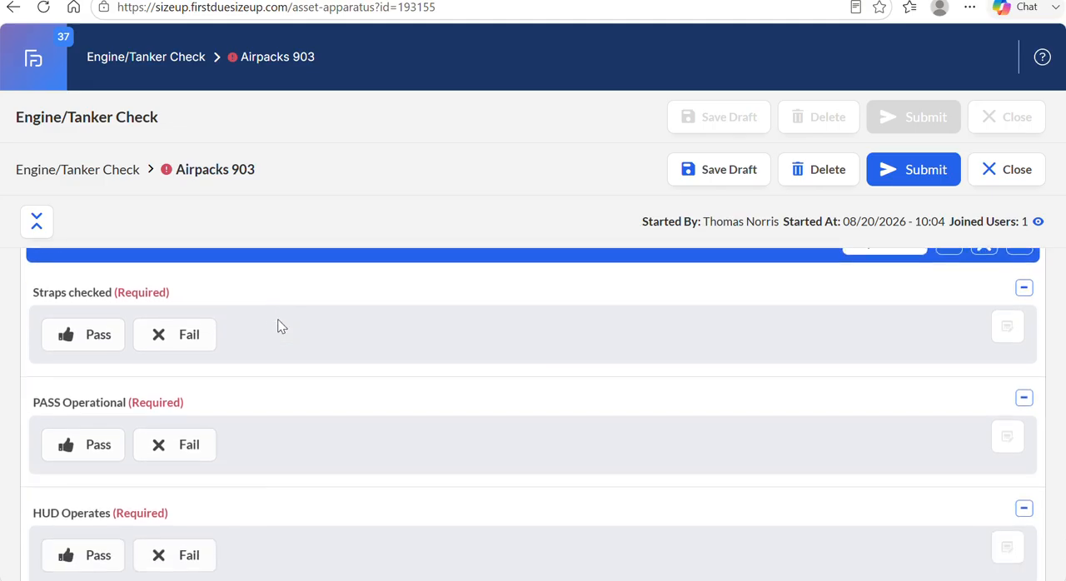
{"action": "left_click", "coordinate": [78, 335]}
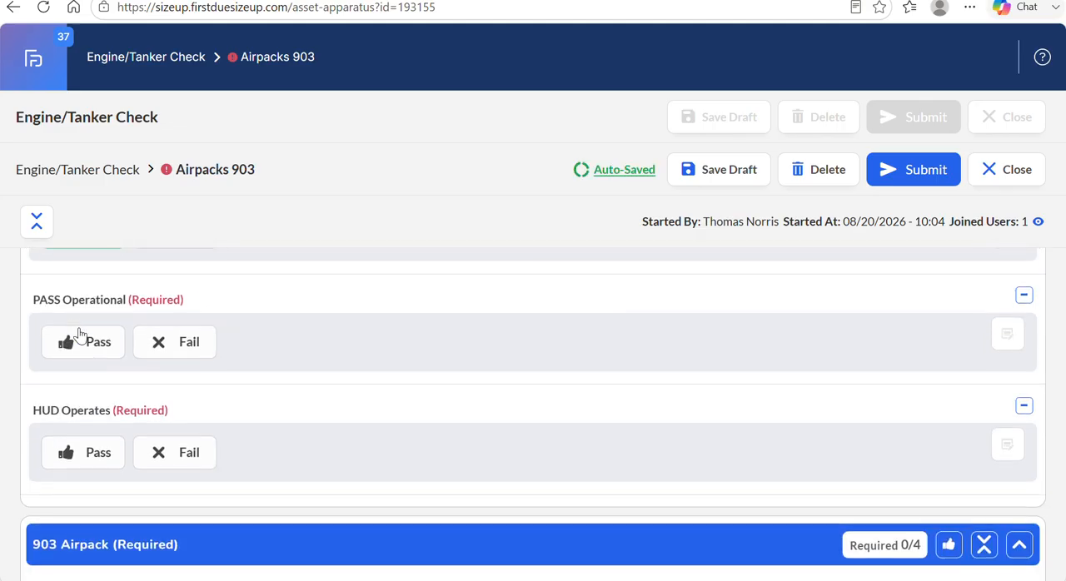
{"action": "left_click", "coordinate": [79, 341]}
{"action": "left_click", "coordinate": [92, 450]}
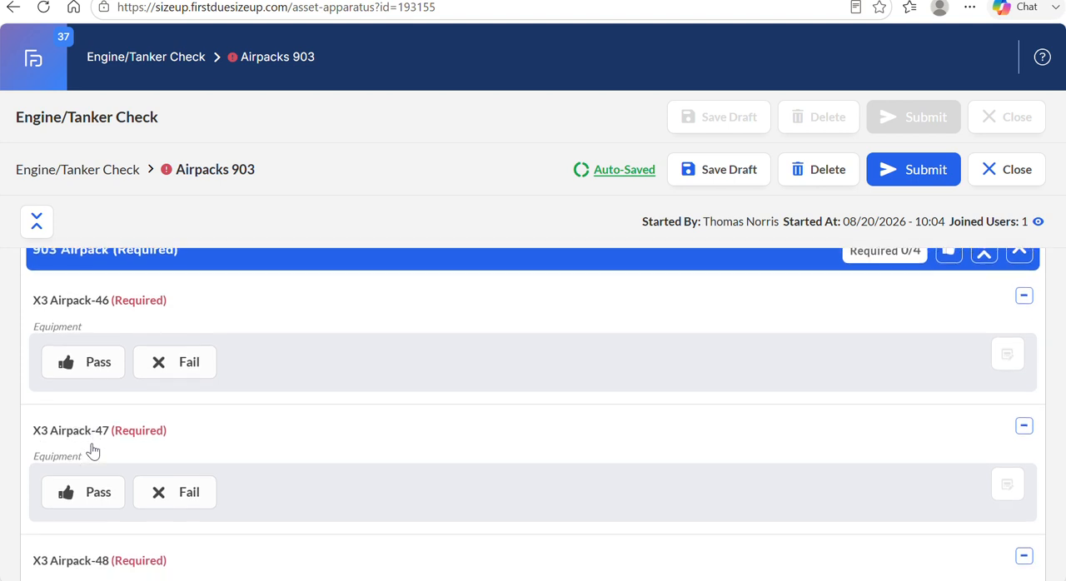
Mark all items in the 903 Airpack section as Pass at once.
{"action": "scroll", "coordinate": [93, 452], "scroll_direction": "up", "scroll_amount": 1}
{"action": "scroll", "coordinate": [93, 451], "scroll_direction": "down", "scroll_amount": 1}
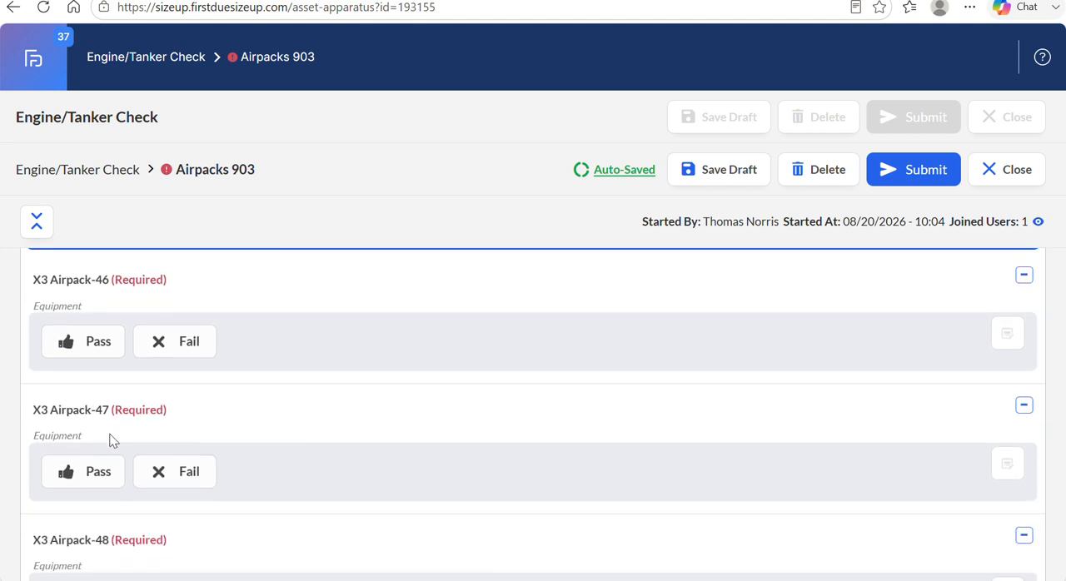
{"action": "scroll", "coordinate": [322, 357], "scroll_direction": "up", "scroll_amount": 1}
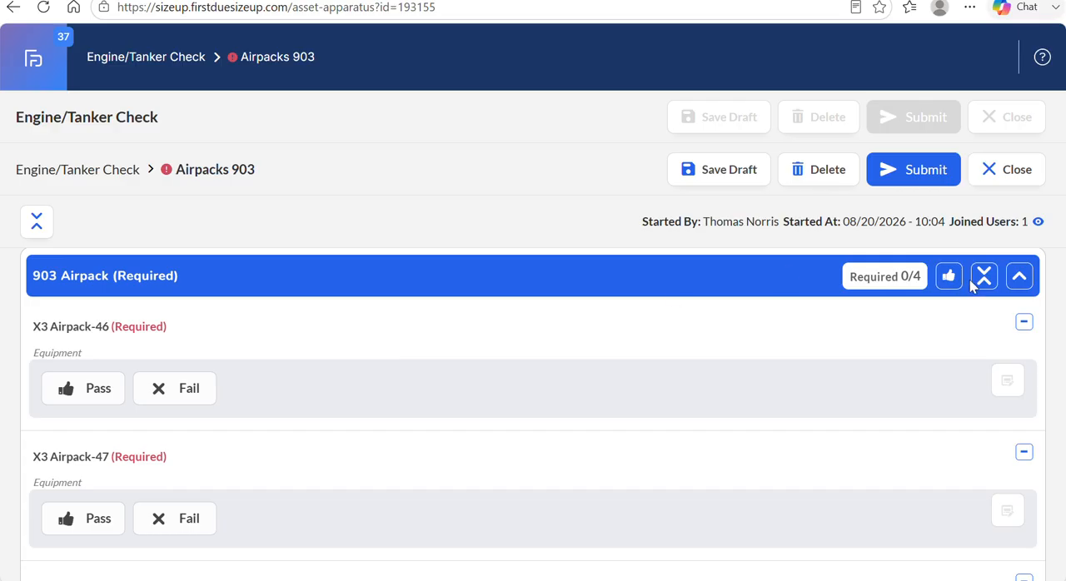
{"action": "left_click", "coordinate": [950, 278]}
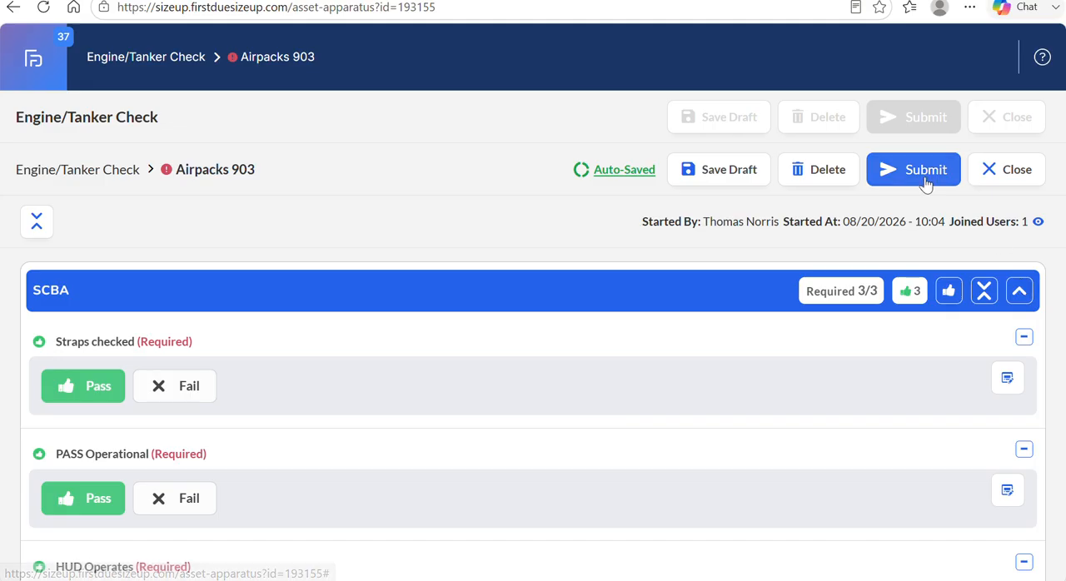
Submit the Airpacks 903 checklist with a handwritten signature and mark the 903 Airpacks kit as Pass in the Engine/Tanker Check.
{"action": "left_click", "coordinate": [924, 181]}
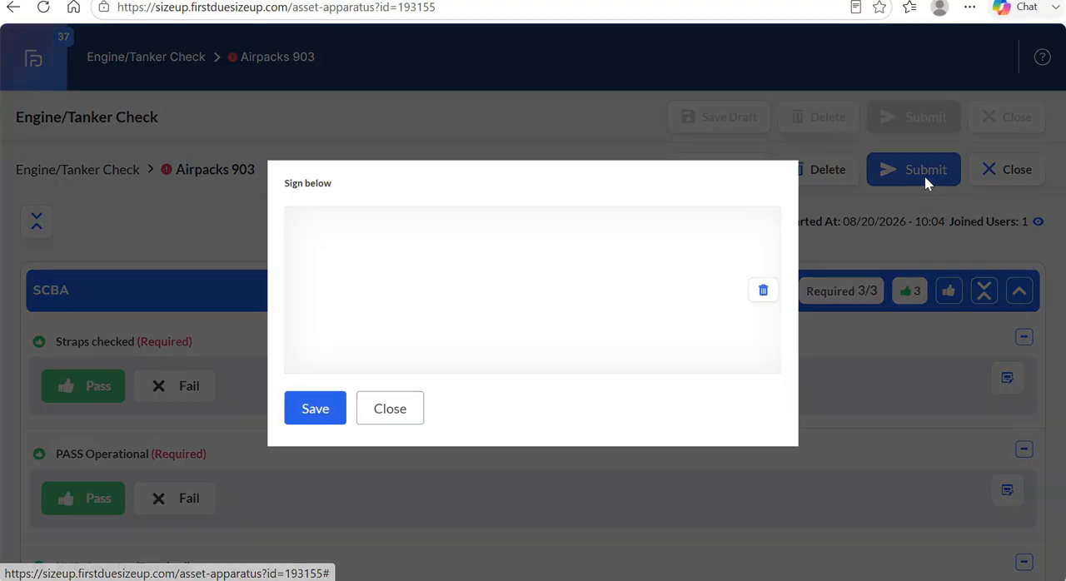
{"action": "mouse_move", "coordinate": [331, 342]}
{"action": "left_mouse_down"}
{"action": "mouse_move", "coordinate": [392, 274]}
{"action": "mouse_move", "coordinate": [492, 318]}
{"action": "mouse_move", "coordinate": [577, 315]}
{"action": "left_mouse_up"}
{"action": "left_click_drag", "start_coordinate": [355, 273], "coordinate": [405, 265]}
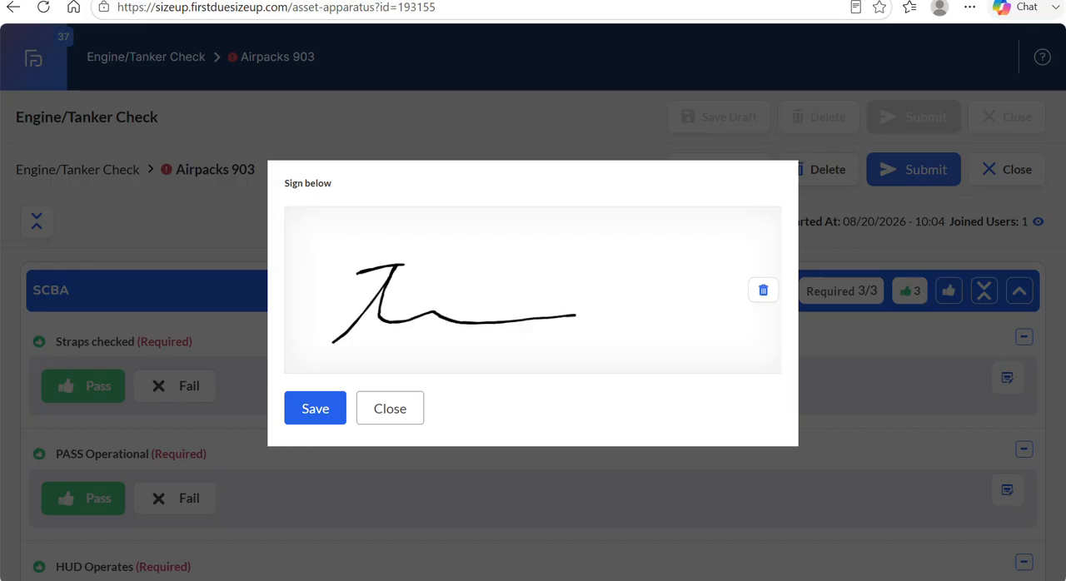
{"action": "left_click", "coordinate": [315, 409]}
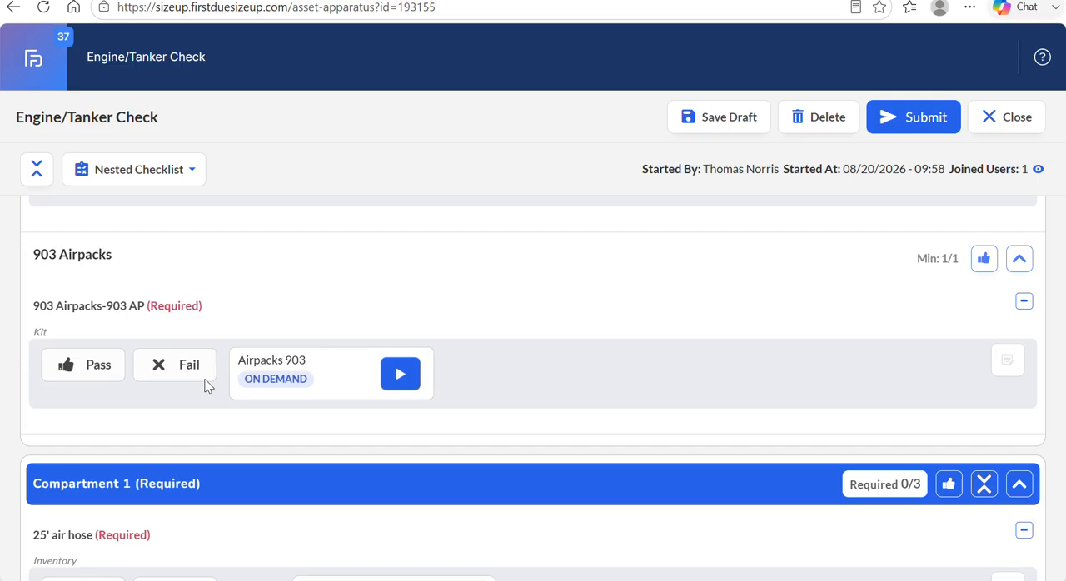
{"action": "left_click", "coordinate": [84, 368]}
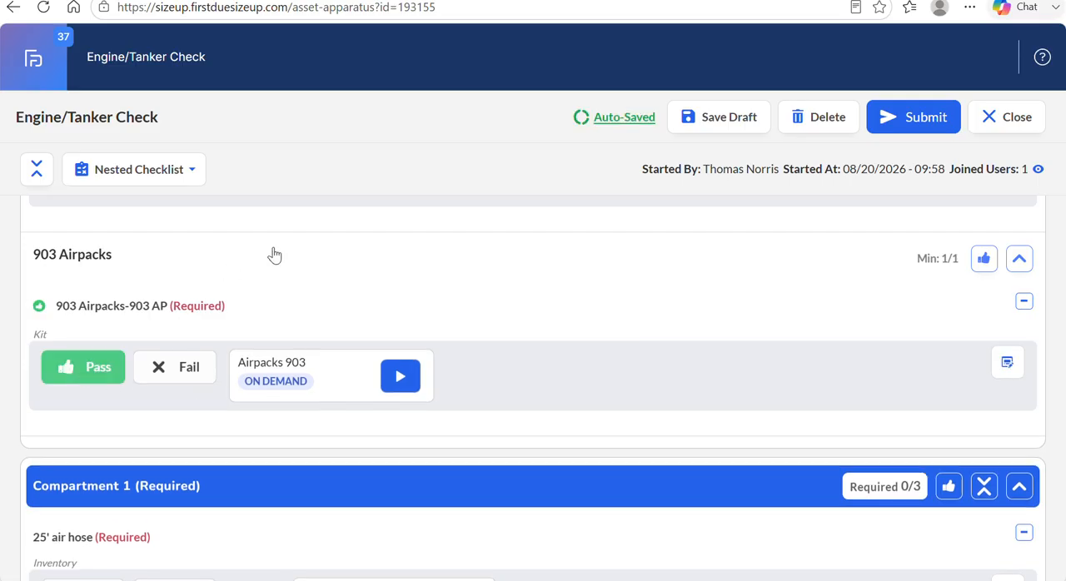
Mark all items in the Cab section as Pass at once and collapse the section.
{"action": "scroll", "coordinate": [275, 254], "scroll_direction": "up", "scroll_amount": 10}
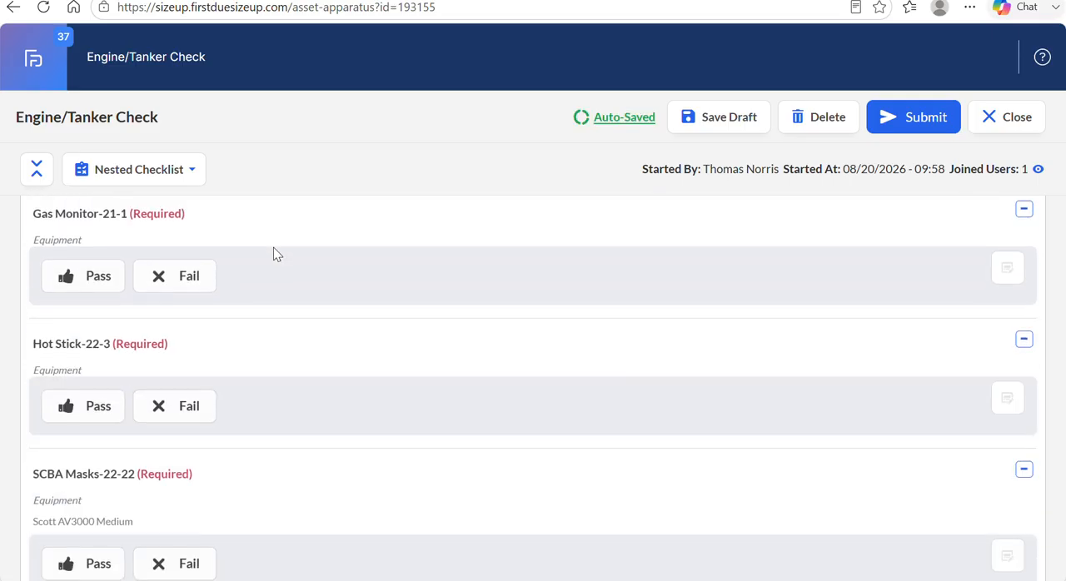
{"action": "scroll", "coordinate": [274, 254], "scroll_direction": "up", "scroll_amount": 10}
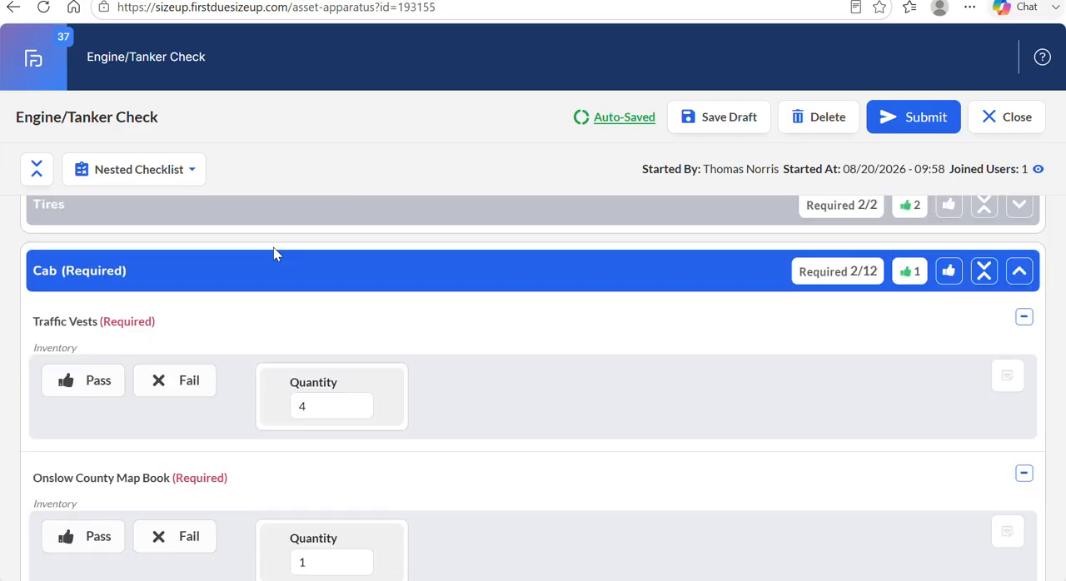
{"action": "left_click", "coordinate": [950, 280]}
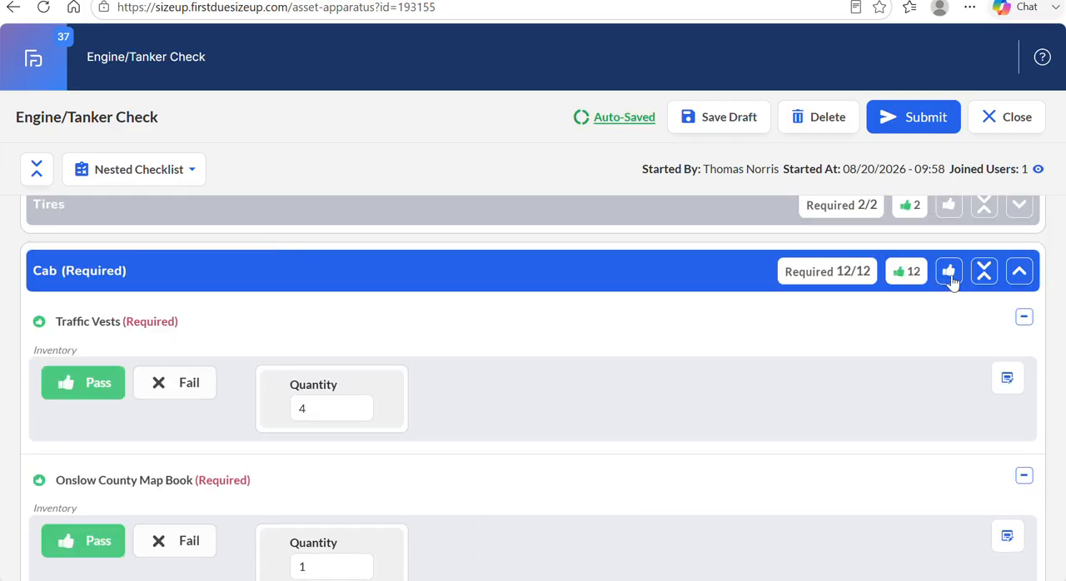
{"action": "left_click", "coordinate": [1018, 273]}
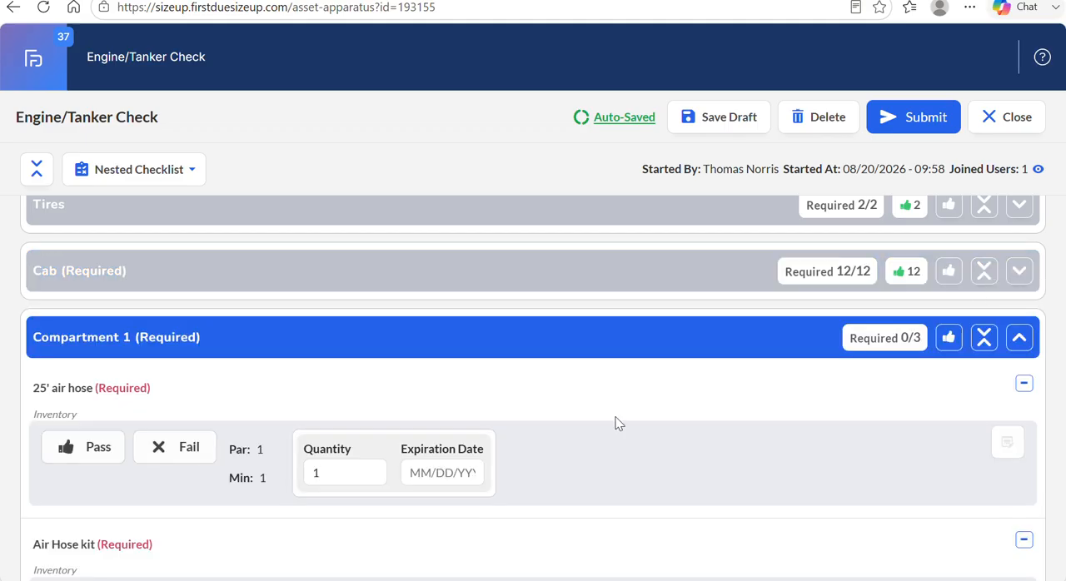
Mark all items in Compartment 1 as Pass at once and collapse the section.
{"action": "scroll", "coordinate": [618, 424], "scroll_direction": "down", "scroll_amount": 1}
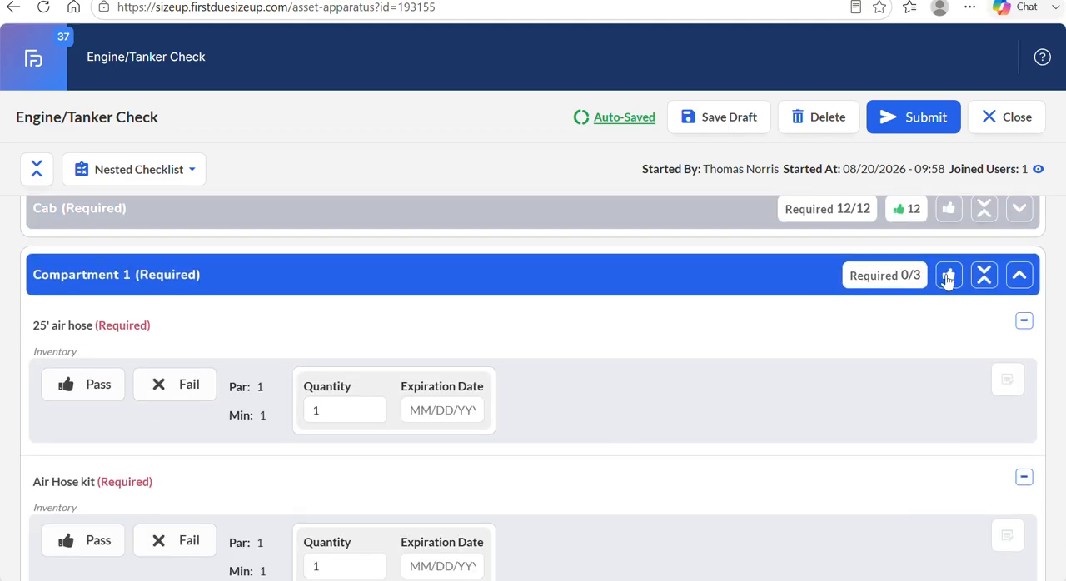
{"action": "left_click", "coordinate": [948, 277]}
{"action": "left_click", "coordinate": [1019, 275]}
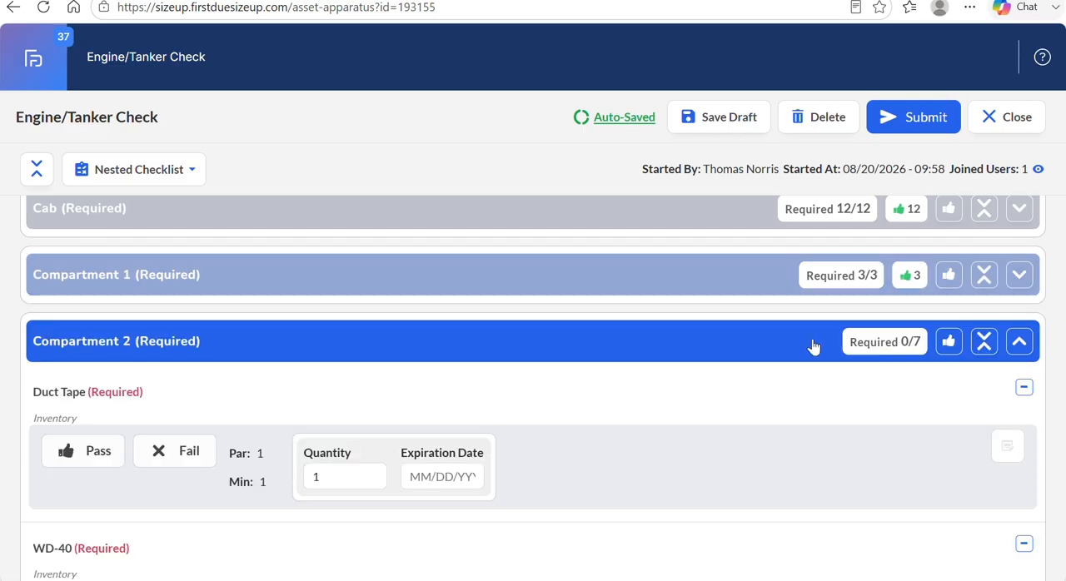
Show the list of nested checklists and close it without choosing one.
{"action": "scroll", "coordinate": [687, 362], "scroll_direction": "down", "scroll_amount": 1}
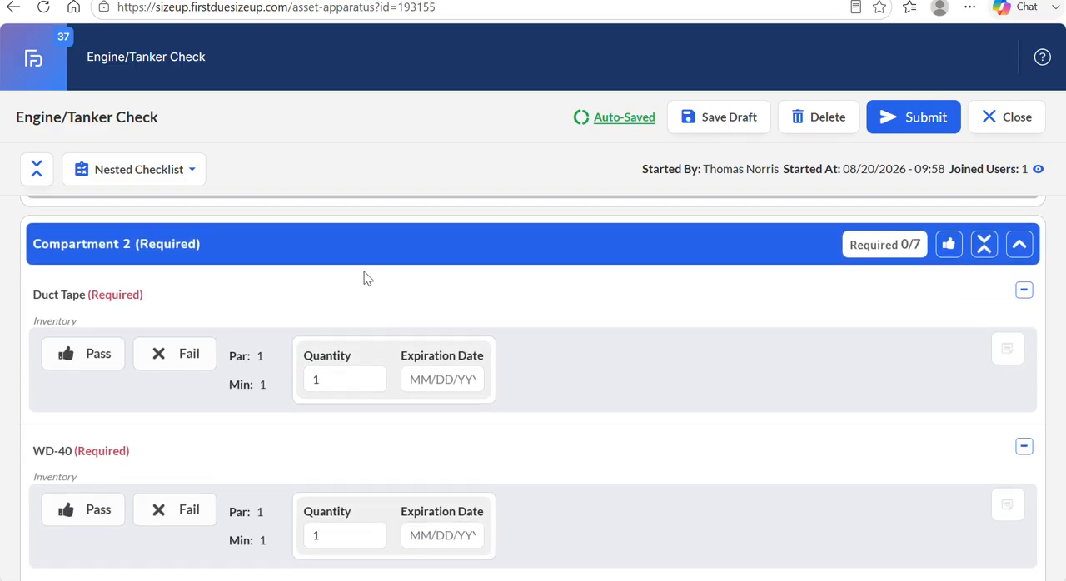
{"action": "scroll", "coordinate": [333, 258], "scroll_direction": "up", "scroll_amount": 2}
{"action": "left_click", "coordinate": [178, 171]}
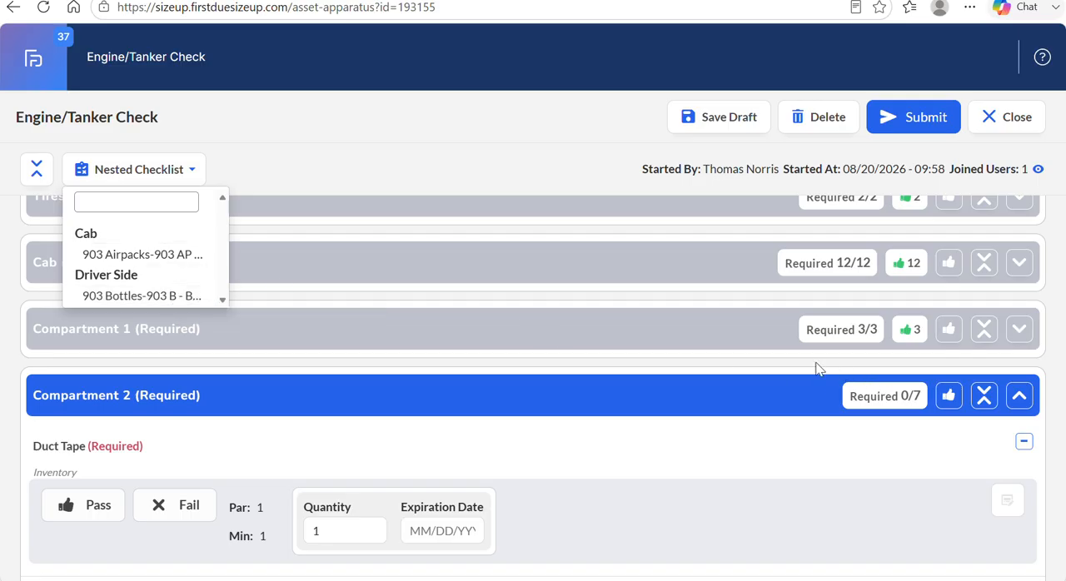
{"action": "left_click", "coordinate": [738, 380]}
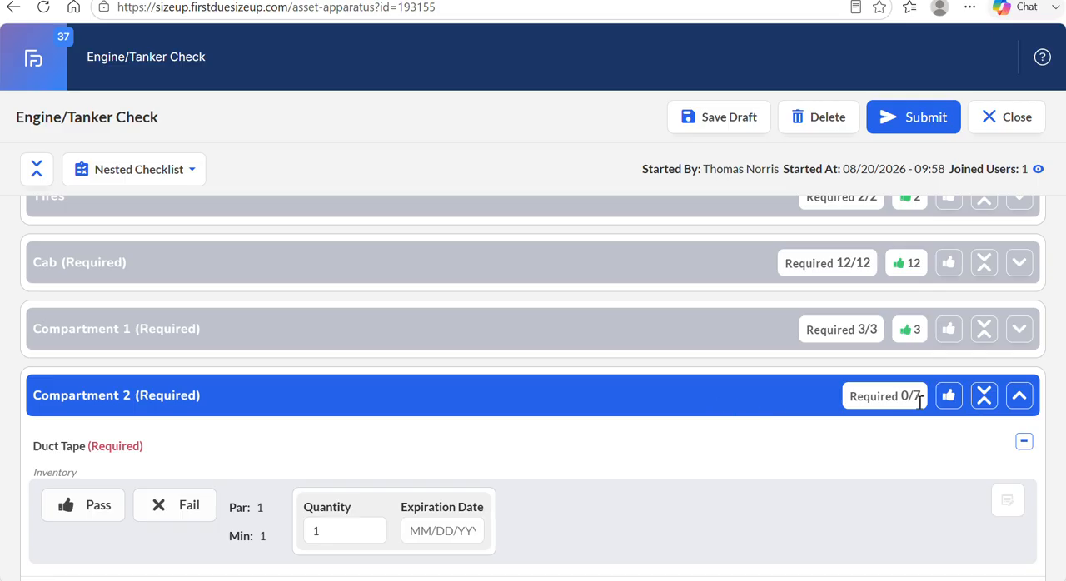
Mark all items in Compartment 2 as Pass at once and collapse the section.
{"action": "left_click", "coordinate": [948, 397]}
{"action": "left_click", "coordinate": [1018, 397]}
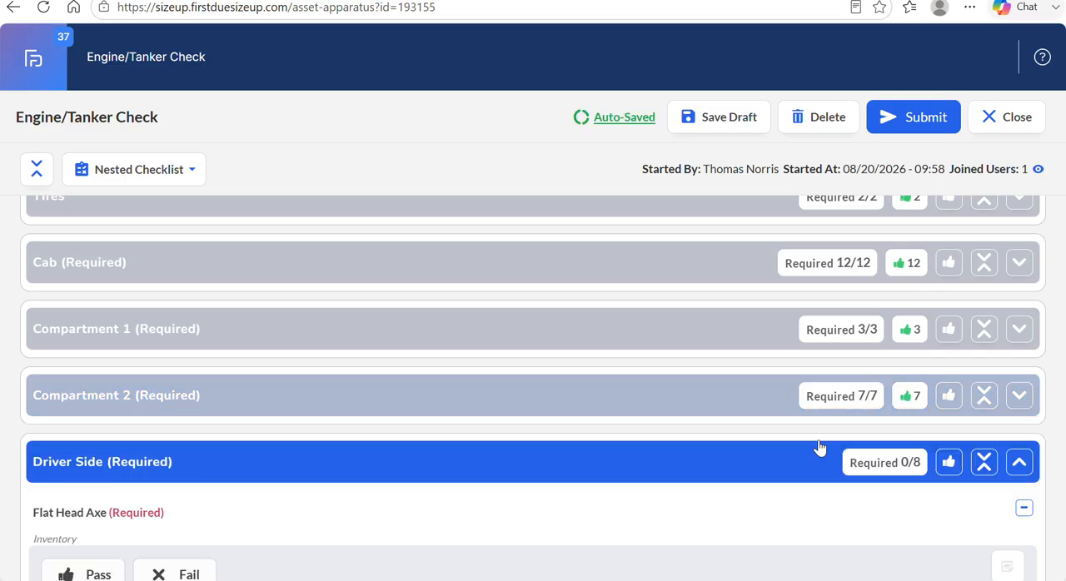
Start the Bottles checklist for the 903 Bottles-903 B kit in the Driver Side section.
{"action": "scroll", "coordinate": [656, 434], "scroll_direction": "down", "scroll_amount": 10}
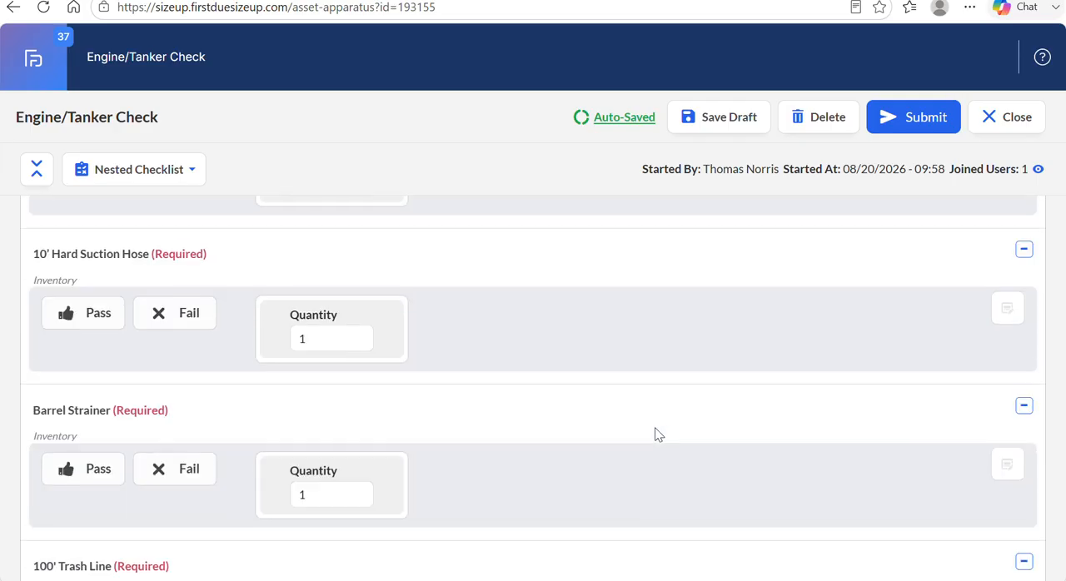
{"action": "scroll", "coordinate": [656, 434], "scroll_direction": "down", "scroll_amount": 8}
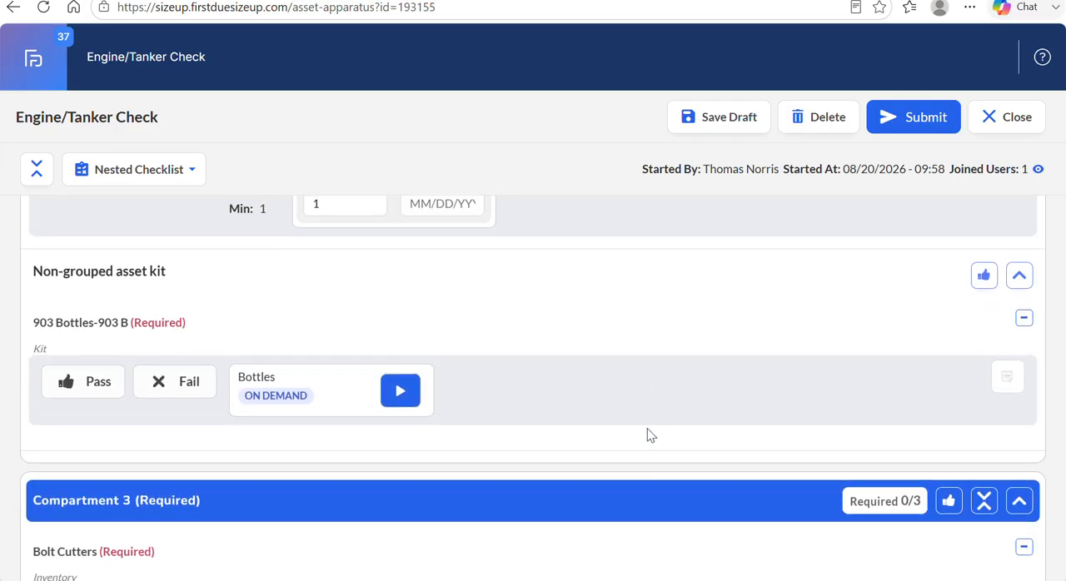
{"action": "left_click", "coordinate": [400, 391]}
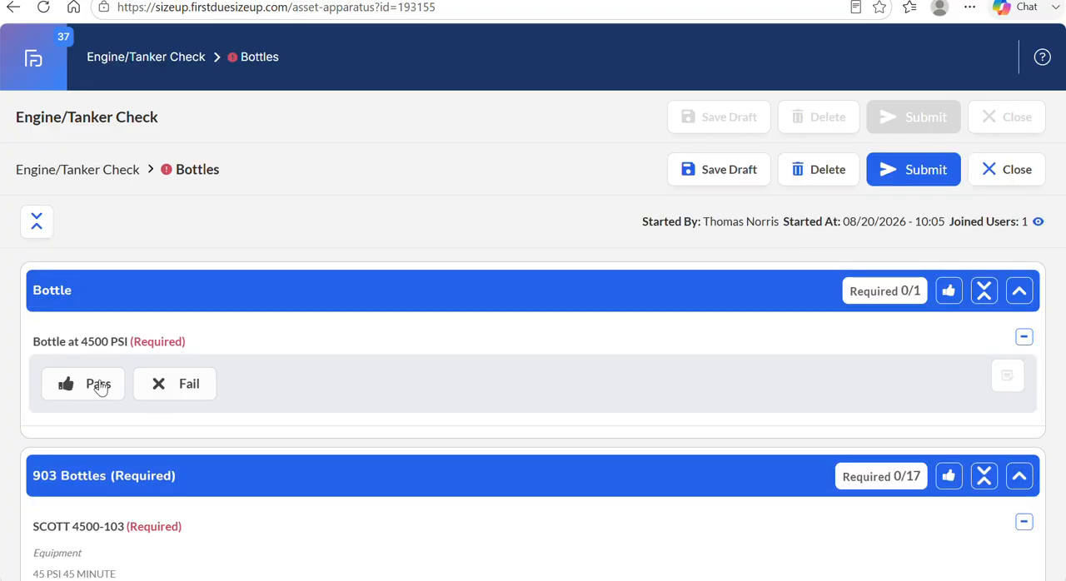
Mark Bottle at 4500 PSI and all items in 903 Bottles as Pass, and collapse the 903 Bottles section.
{"action": "left_click", "coordinate": [98, 385]}
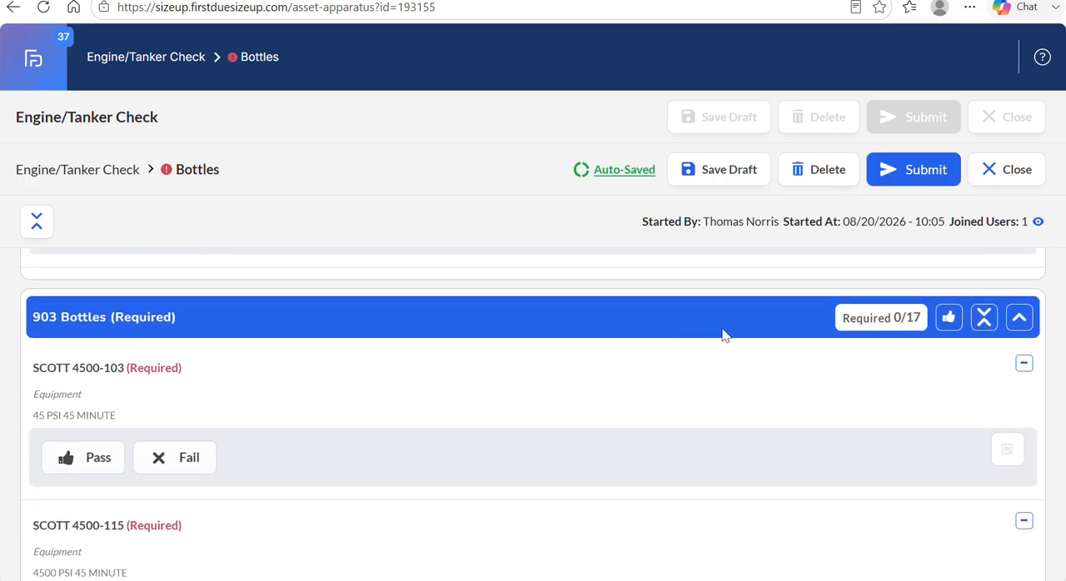
{"action": "left_click", "coordinate": [949, 317]}
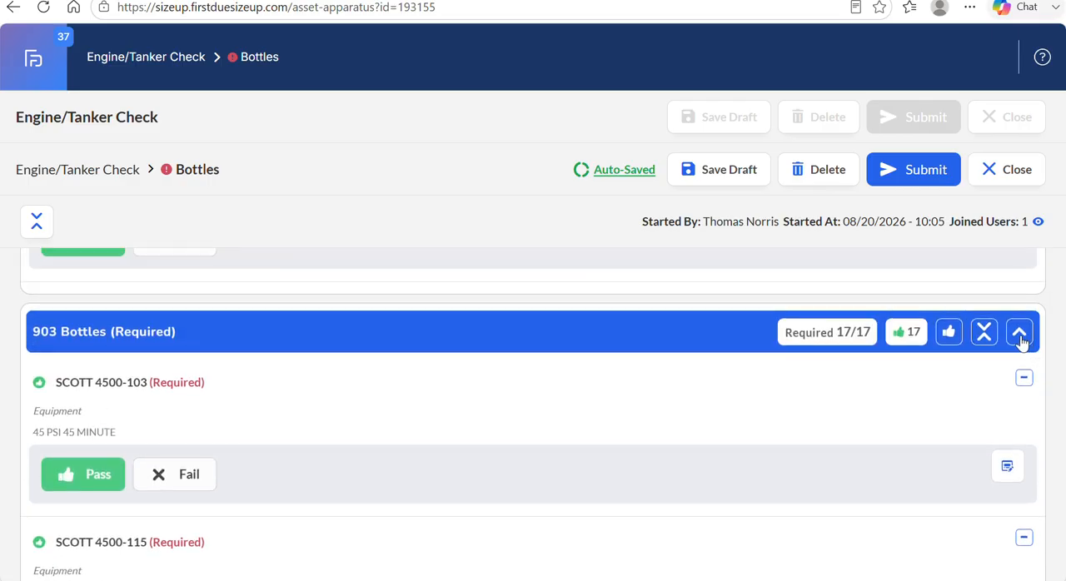
{"action": "left_click", "coordinate": [1019, 331]}
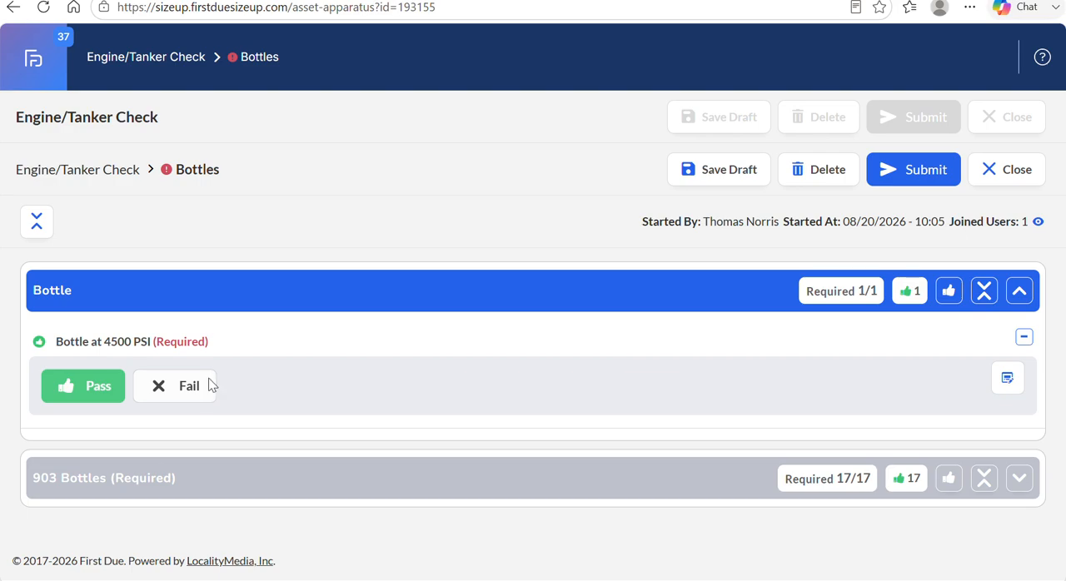
Mark Bottle at 4500 PSI as Fail, cancel the new work order and set the item back to Pass.
{"action": "left_click", "coordinate": [210, 384]}
{"action": "left_click", "coordinate": [418, 232]}
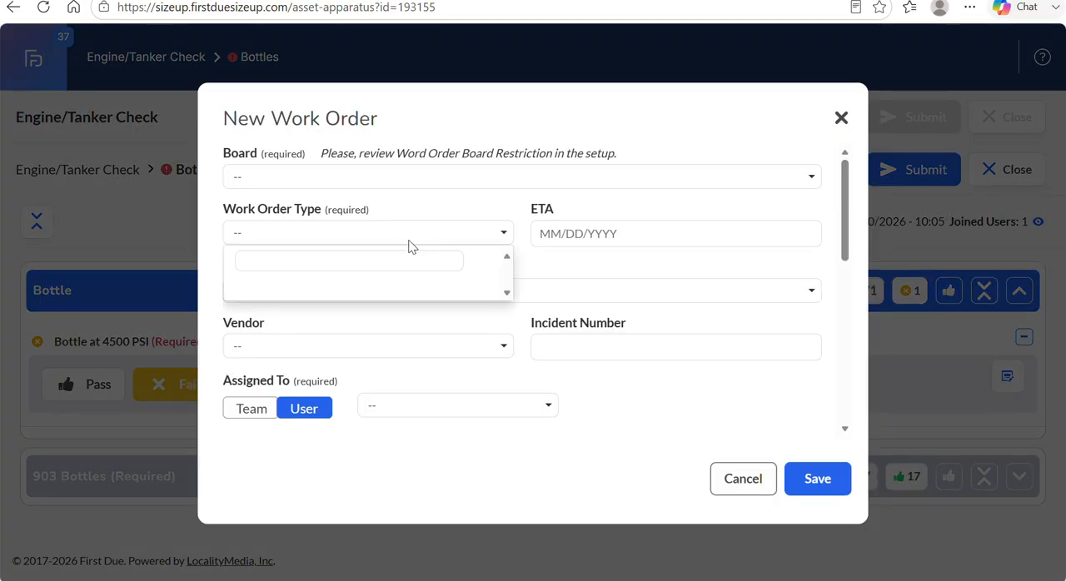
{"action": "left_click", "coordinate": [441, 232]}
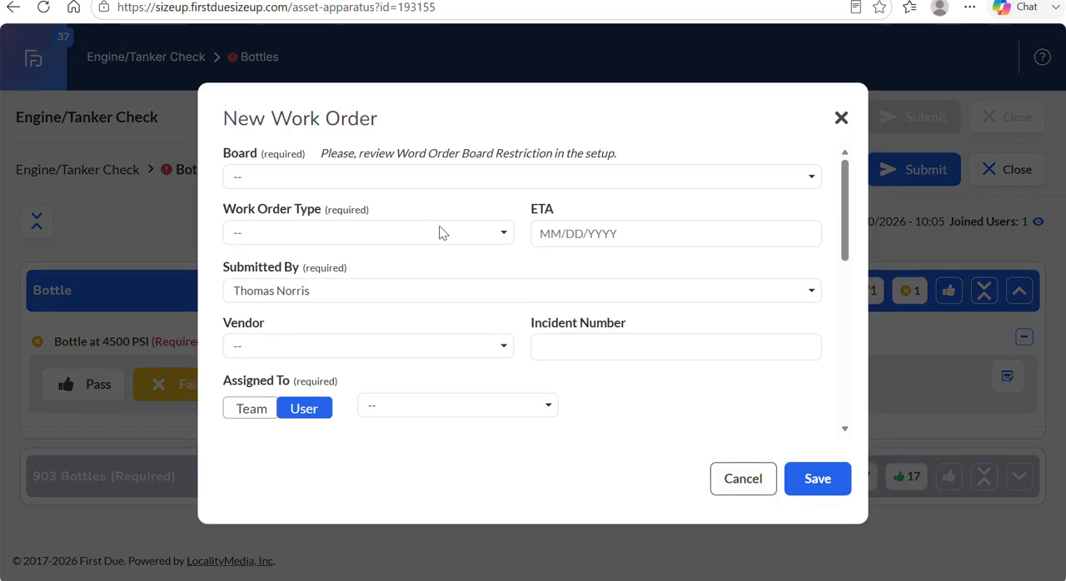
{"action": "left_click", "coordinate": [731, 479]}
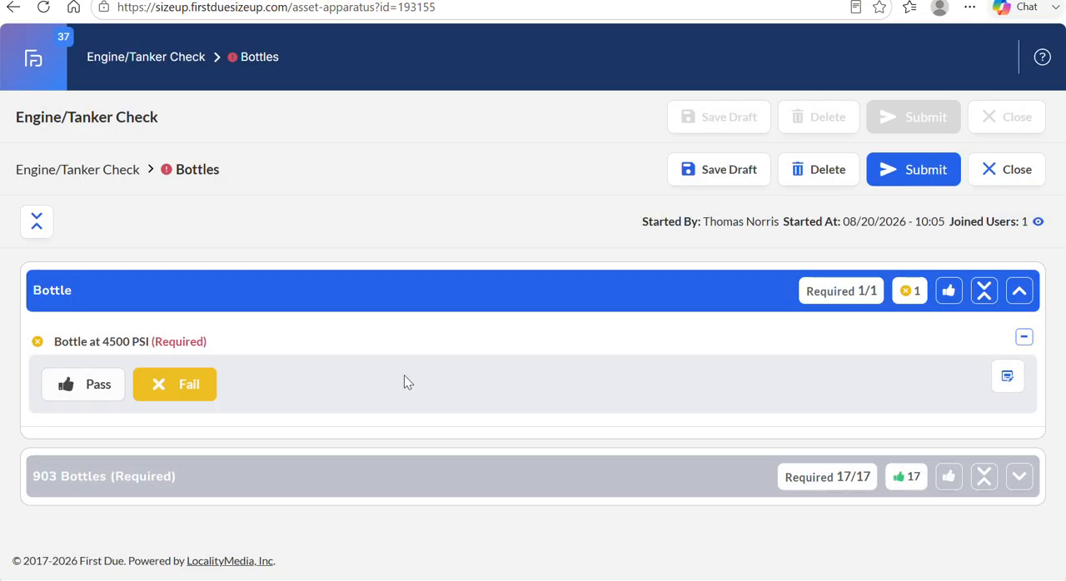
{"action": "left_click", "coordinate": [67, 389]}
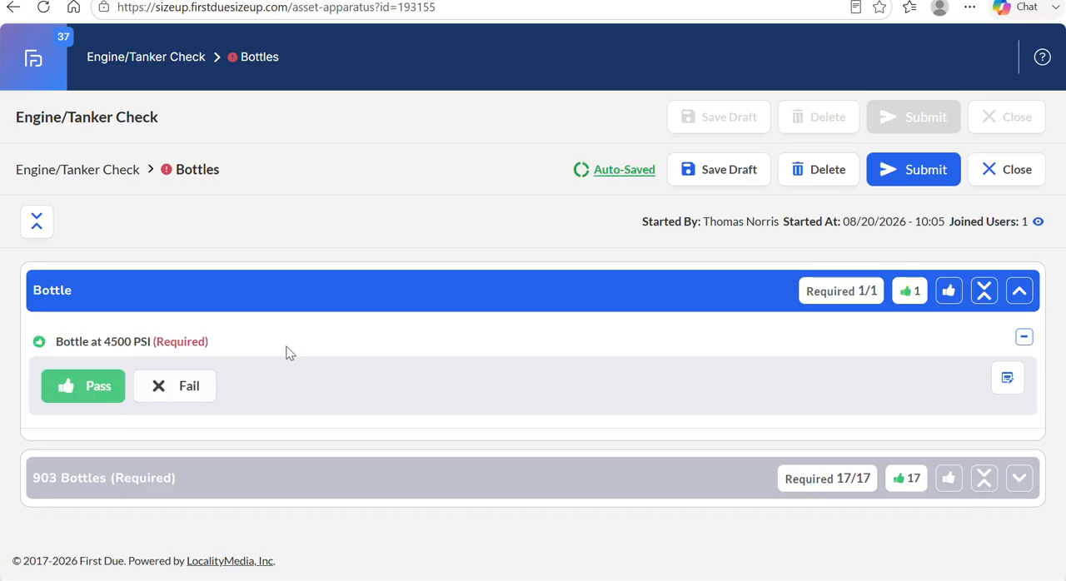
Collapse the Bottle section and submit the Bottles checklist with the signature already filled in.
{"action": "left_click", "coordinate": [1021, 289]}
{"action": "left_click", "coordinate": [934, 171]}
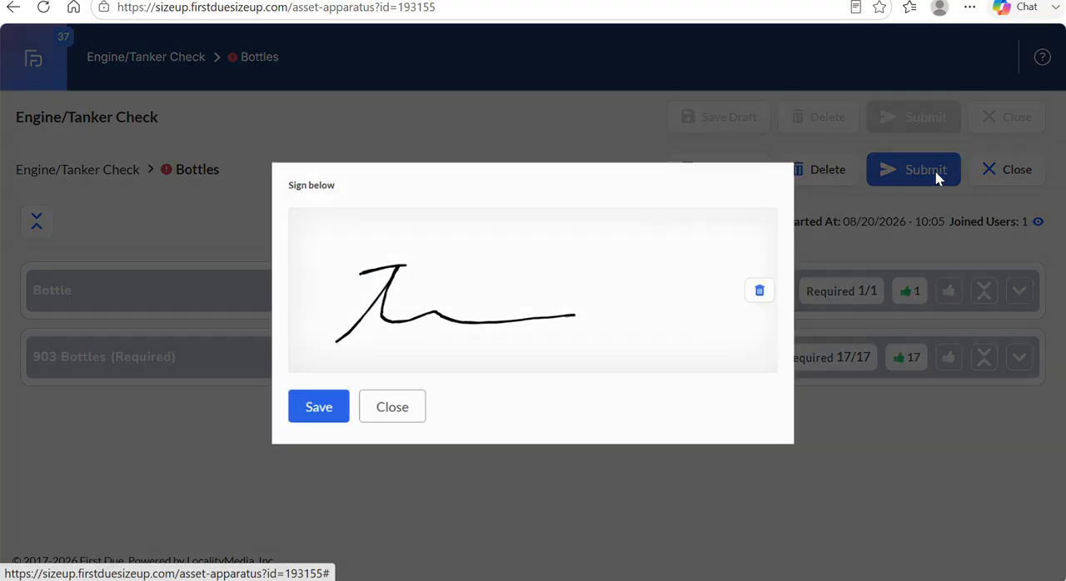
{"action": "left_click", "coordinate": [316, 410]}
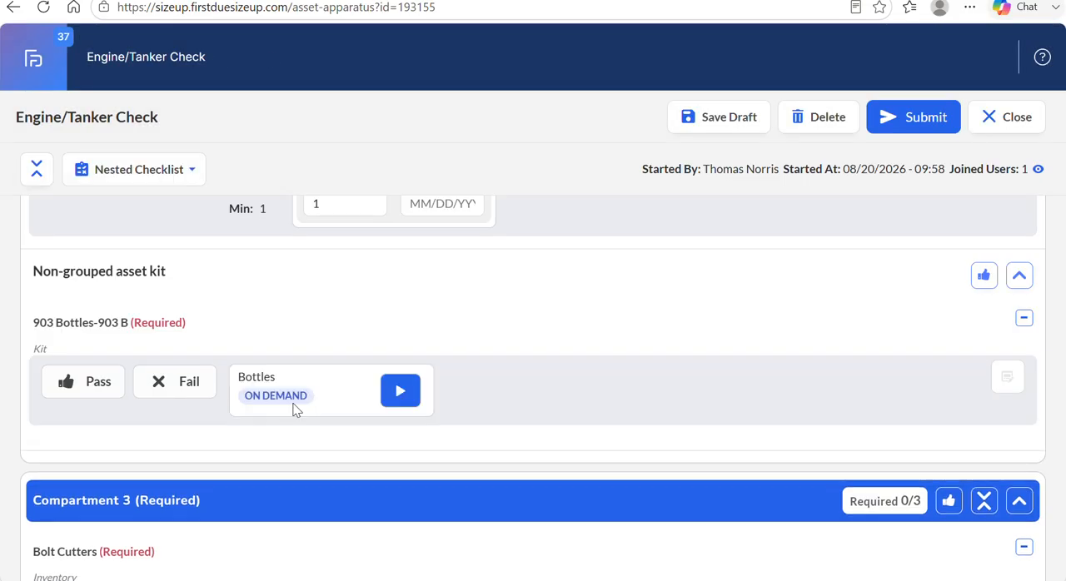
Mark the 903 Bottles-903 B kit as Pass and collapse the Non-grouped asset kit group.
{"action": "left_click", "coordinate": [96, 381]}
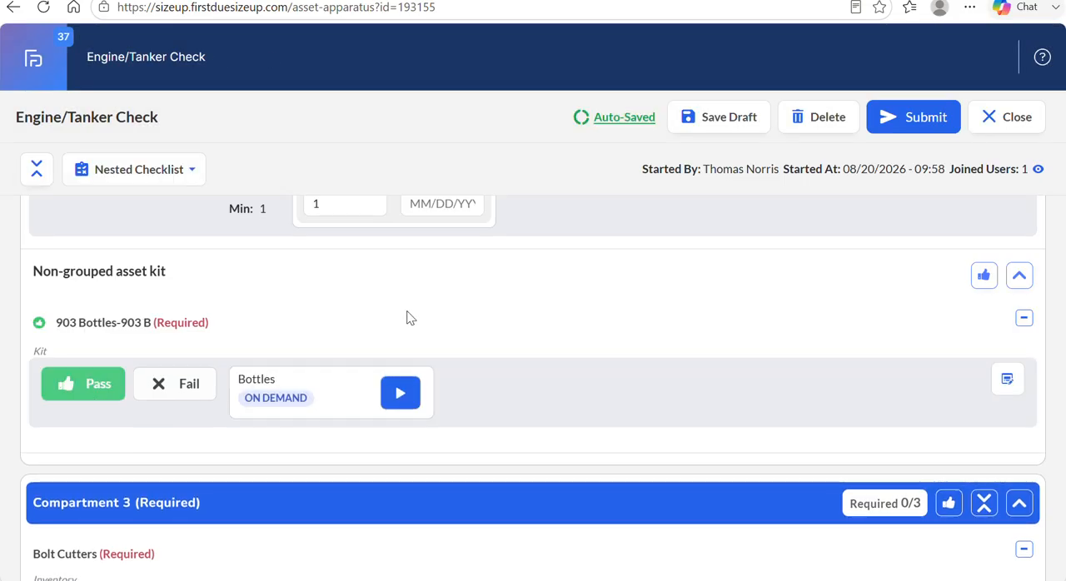
{"action": "scroll", "coordinate": [657, 337], "scroll_direction": "up", "scroll_amount": 1}
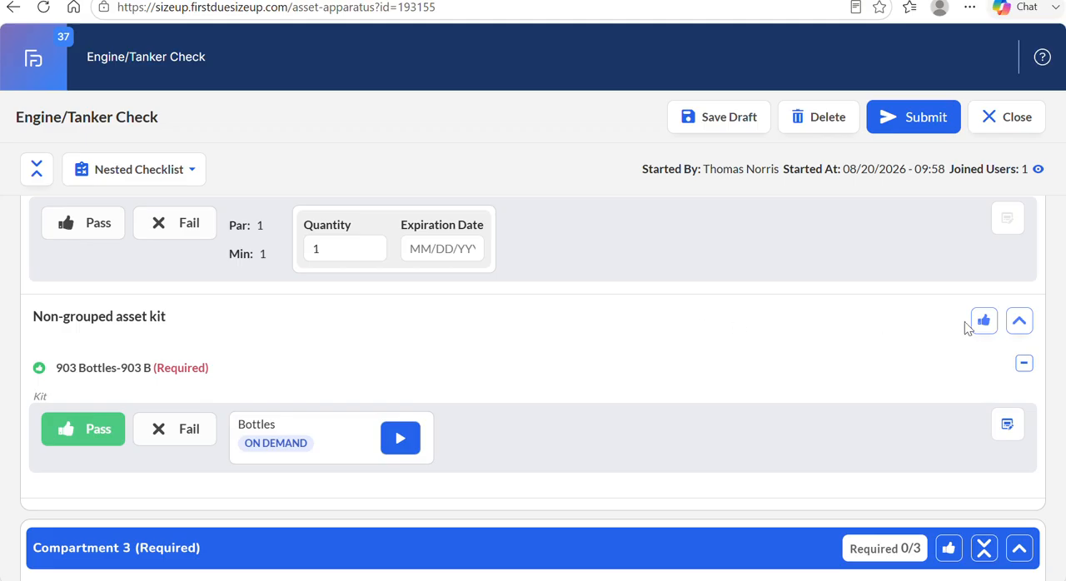
{"action": "left_click", "coordinate": [1019, 323]}
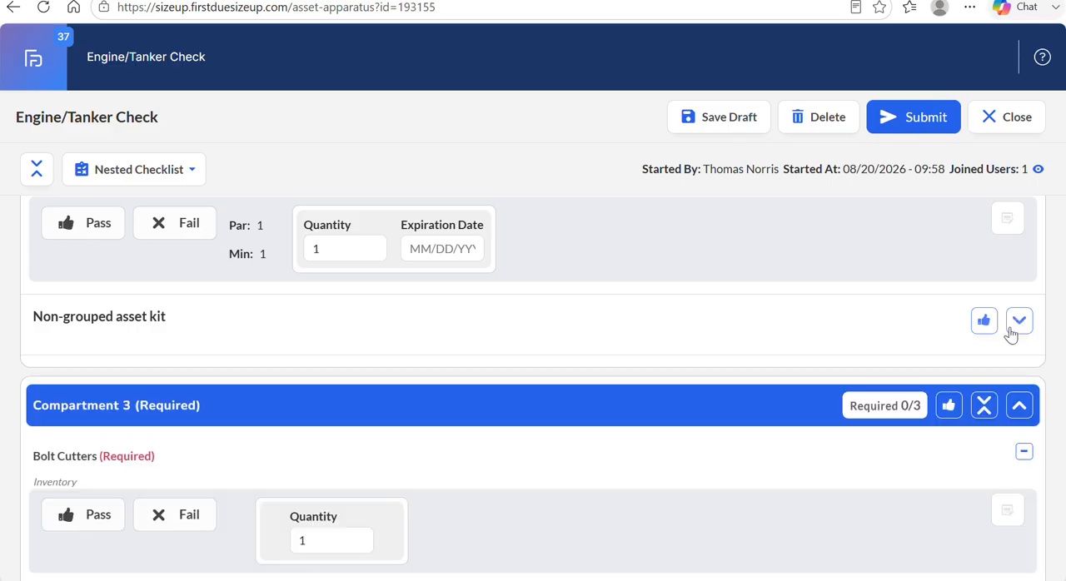
Mark all items in the Driver Side section as Pass at once and collapse the section.
{"action": "scroll", "coordinate": [818, 336], "scroll_direction": "up", "scroll_amount": 3}
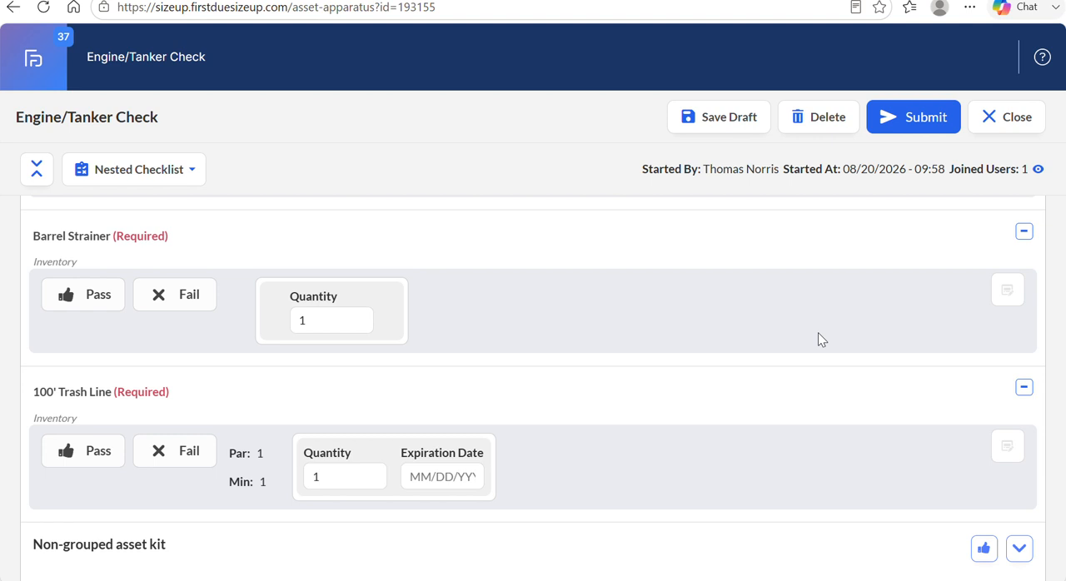
{"action": "scroll", "coordinate": [818, 339], "scroll_direction": "up", "scroll_amount": 10}
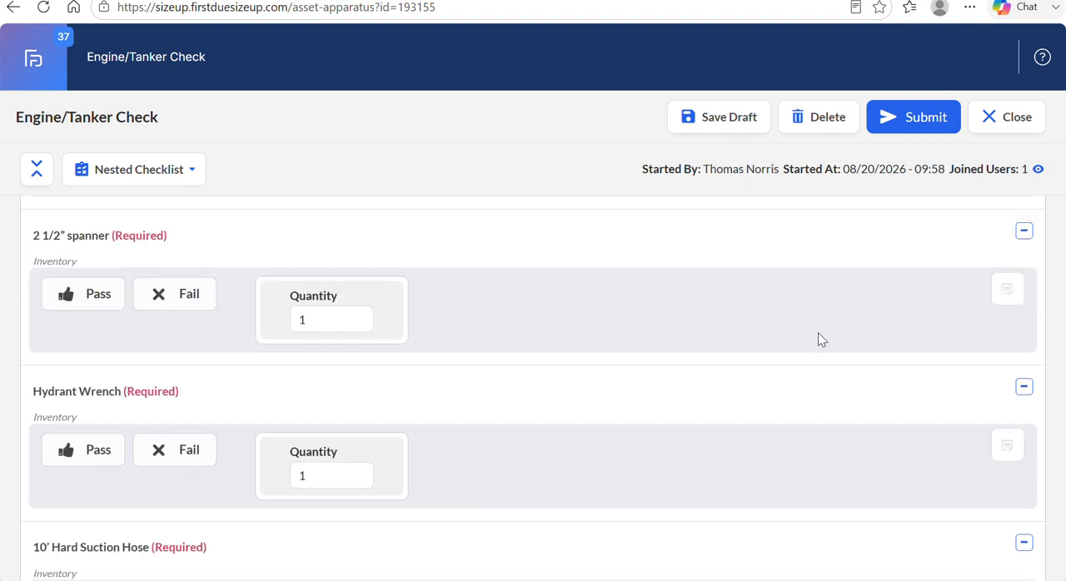
{"action": "scroll", "coordinate": [817, 339], "scroll_direction": "up", "scroll_amount": 2}
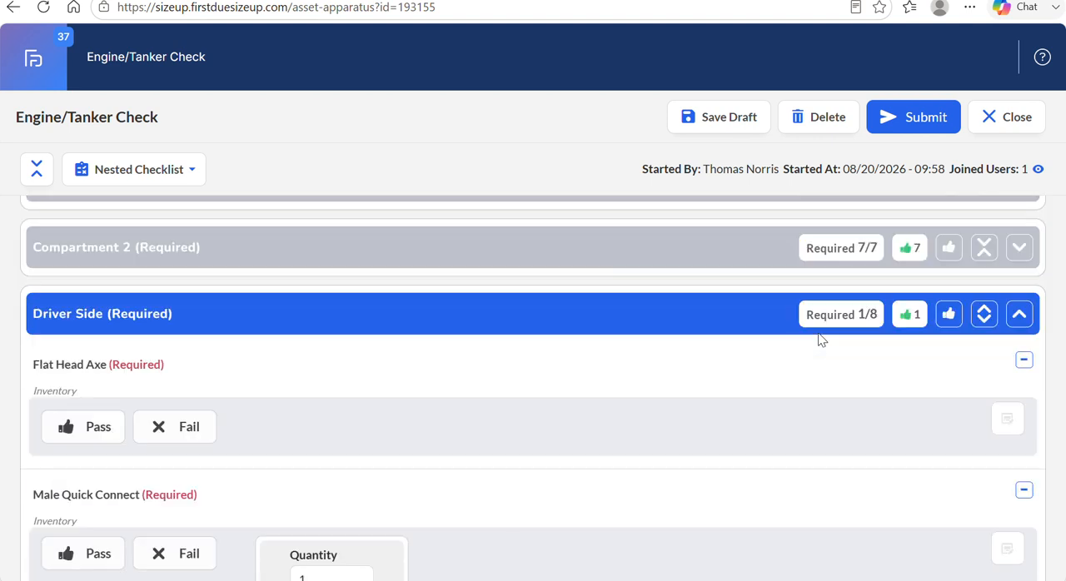
{"action": "left_click", "coordinate": [948, 315]}
{"action": "left_click", "coordinate": [1018, 314]}
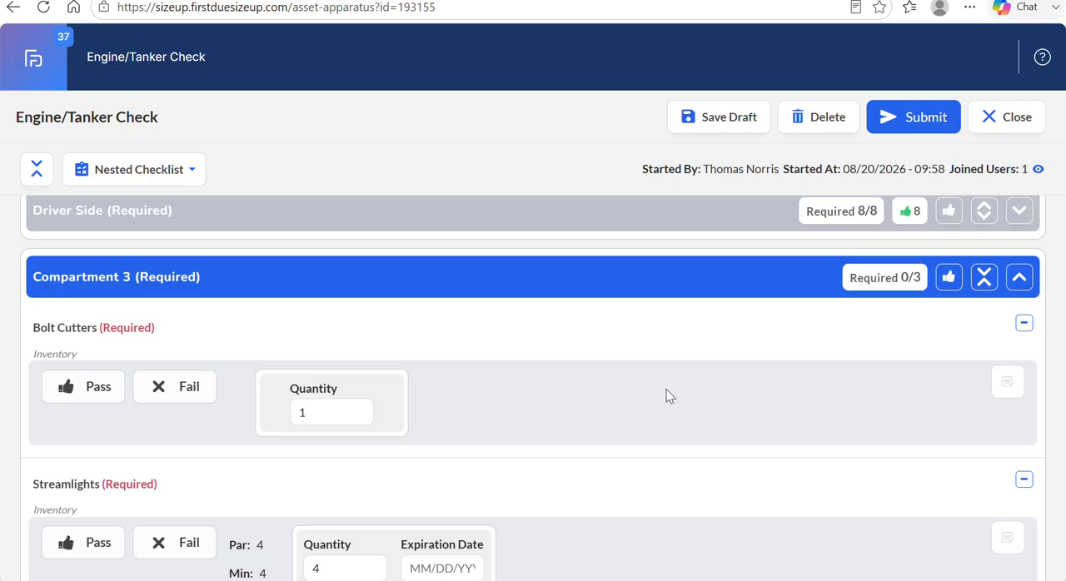
Expand the Driver Side section again and start the 903 Bottles kit's checklist from the list of nested checklists.
{"action": "scroll", "coordinate": [712, 350], "scroll_direction": "up", "scroll_amount": 2}
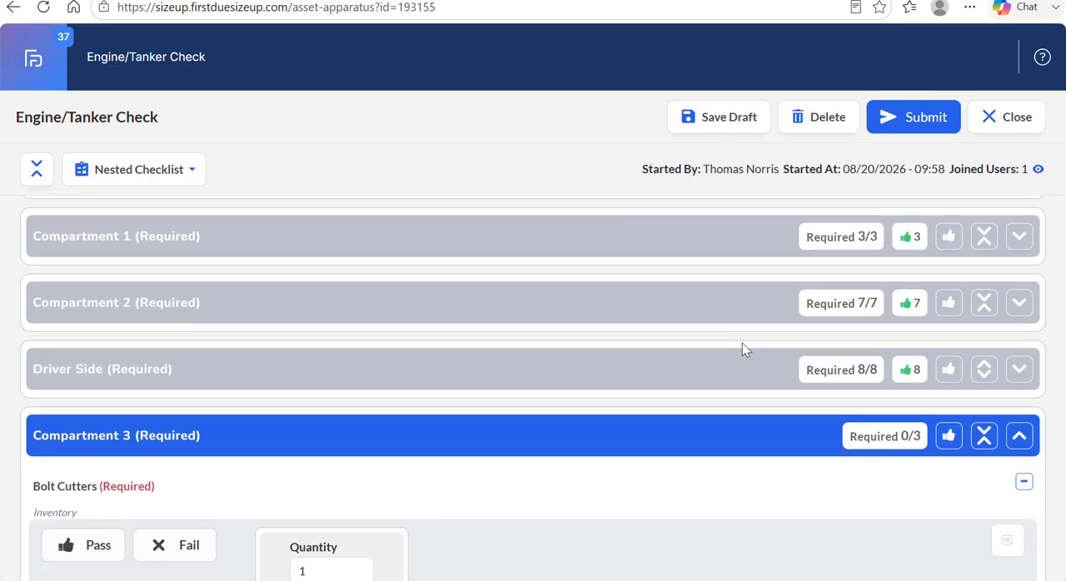
{"action": "left_click", "coordinate": [1021, 371]}
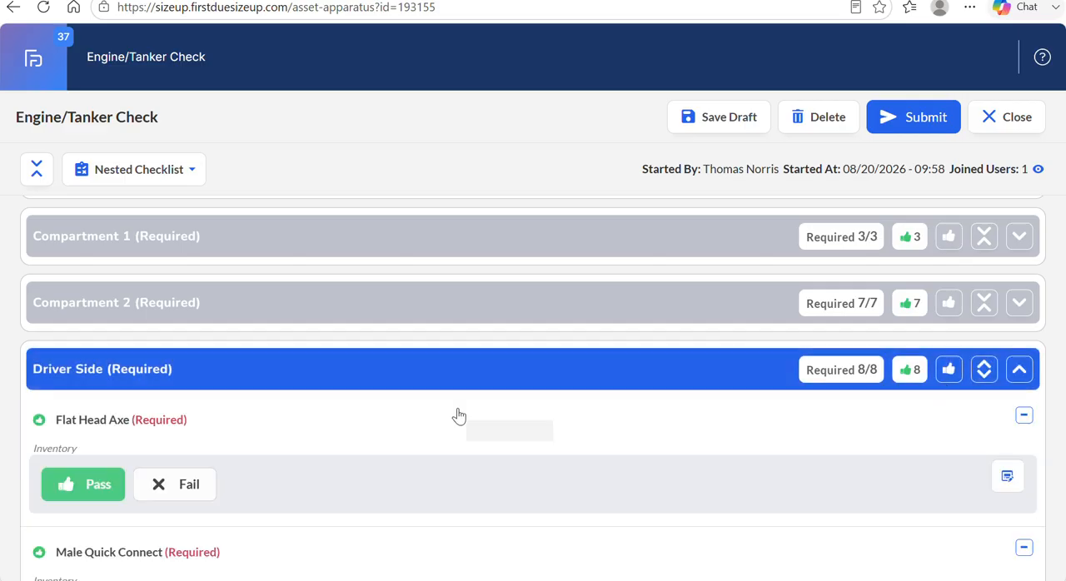
{"action": "scroll", "coordinate": [460, 415], "scroll_direction": "down", "scroll_amount": 5}
{"action": "scroll", "coordinate": [457, 415], "scroll_direction": "down", "scroll_amount": 5}
{"action": "scroll", "coordinate": [457, 416], "scroll_direction": "up", "scroll_amount": 1}
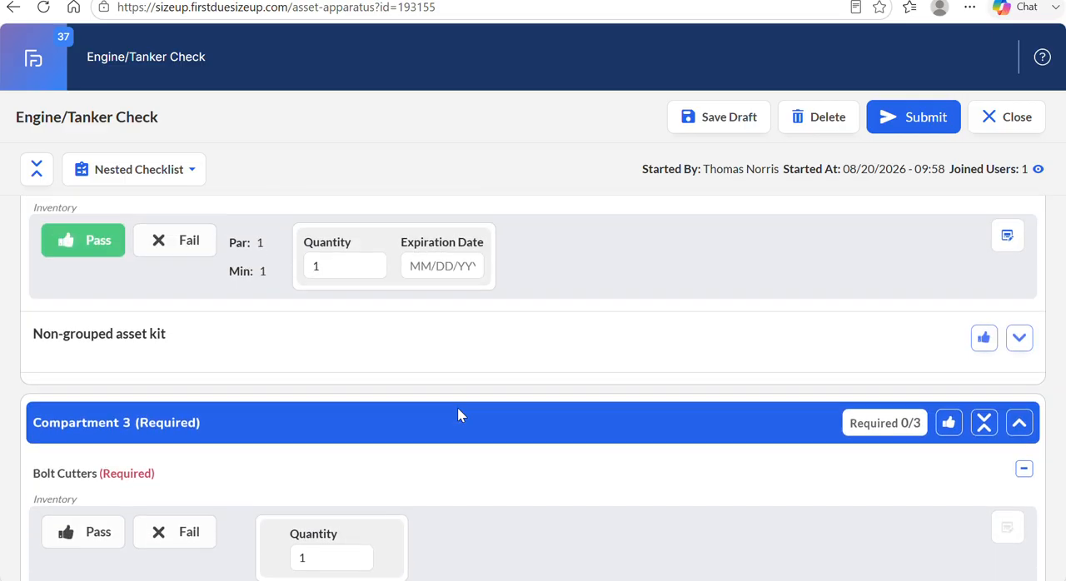
{"action": "left_click", "coordinate": [153, 172]}
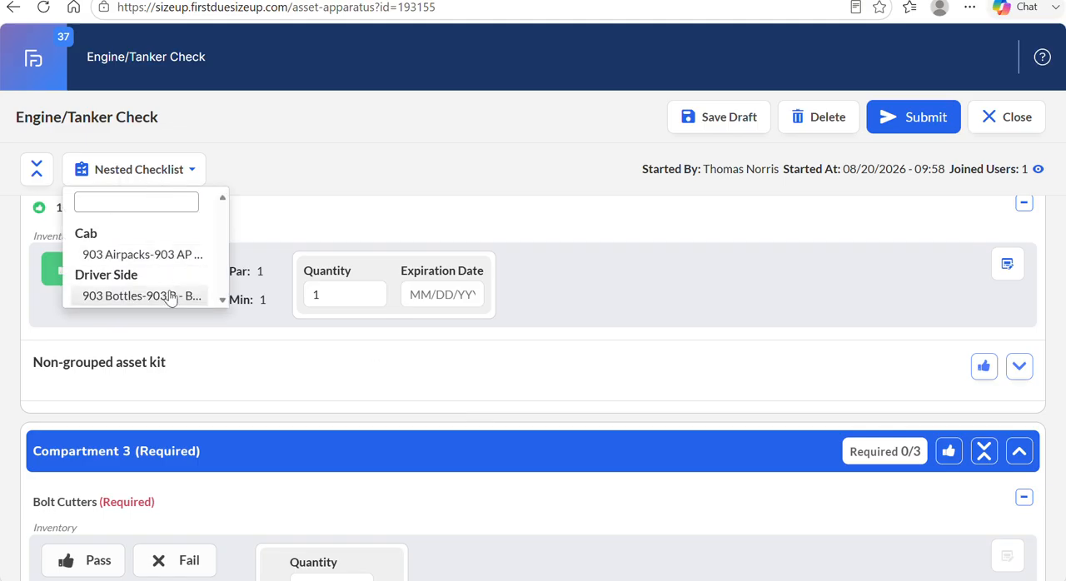
{"action": "left_click", "coordinate": [142, 297]}
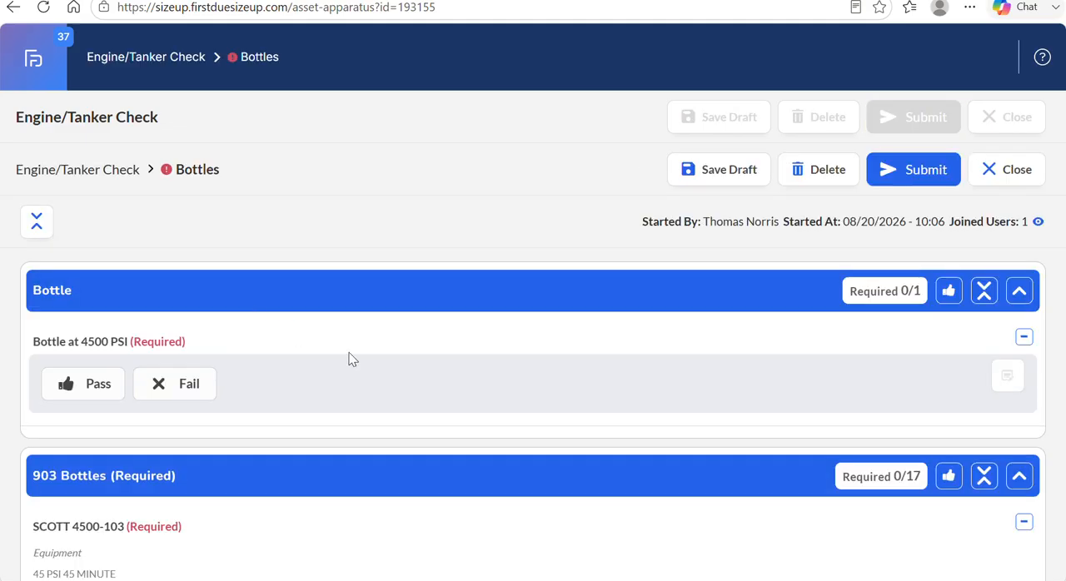
Mark SCOTT 4500-103 in 903 Bottles as Pass and add the remark "Bottle at 4000 PSI".
{"action": "scroll", "coordinate": [390, 400], "scroll_direction": "down", "scroll_amount": 2}
{"action": "scroll", "coordinate": [358, 387], "scroll_direction": "up", "scroll_amount": 1}
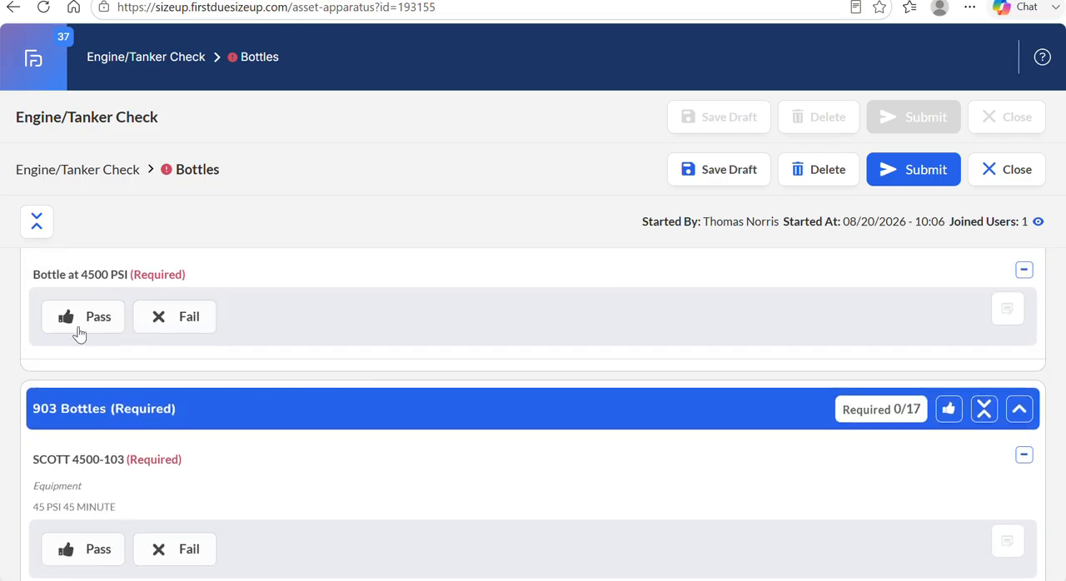
{"action": "scroll", "coordinate": [270, 498], "scroll_direction": "down", "scroll_amount": 1}
{"action": "scroll", "coordinate": [270, 498], "scroll_direction": "down", "scroll_amount": 2}
{"action": "scroll", "coordinate": [270, 498], "scroll_direction": "up", "scroll_amount": 1}
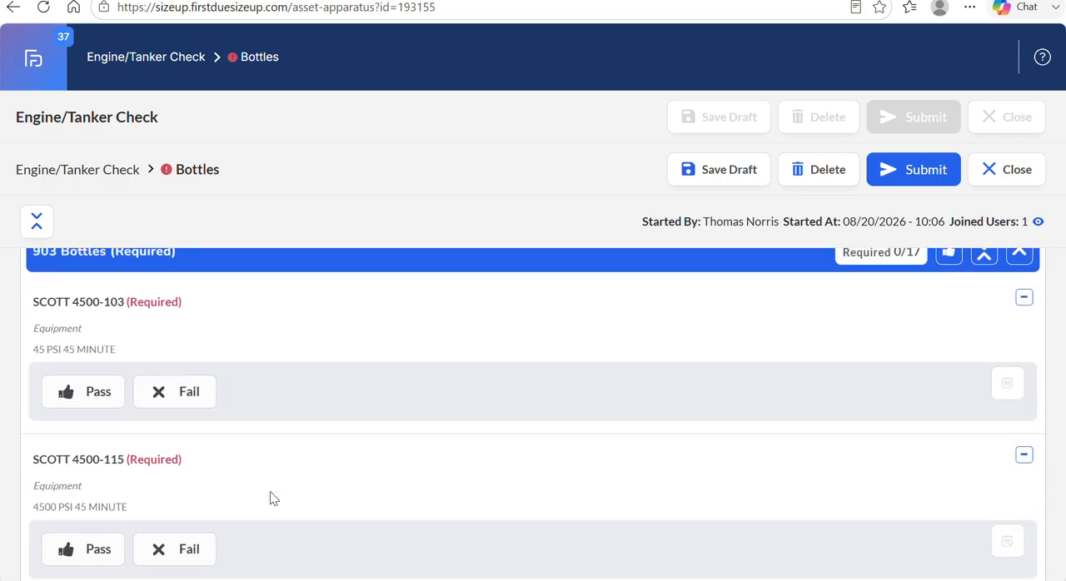
{"action": "left_click", "coordinate": [101, 391]}
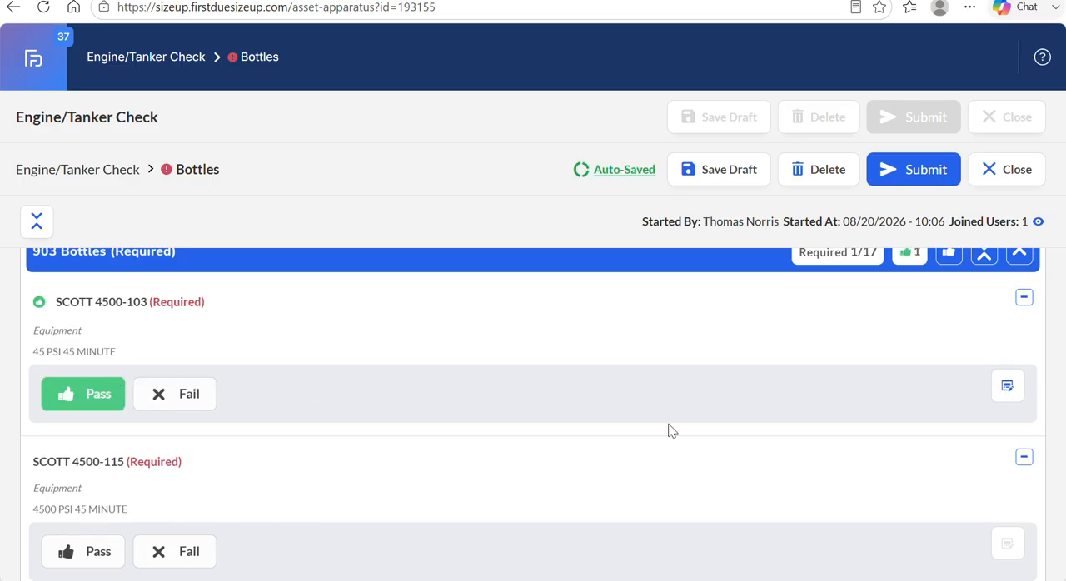
{"action": "left_click", "coordinate": [1008, 388]}
{"action": "scroll", "coordinate": [623, 477], "scroll_direction": "down", "scroll_amount": 2}
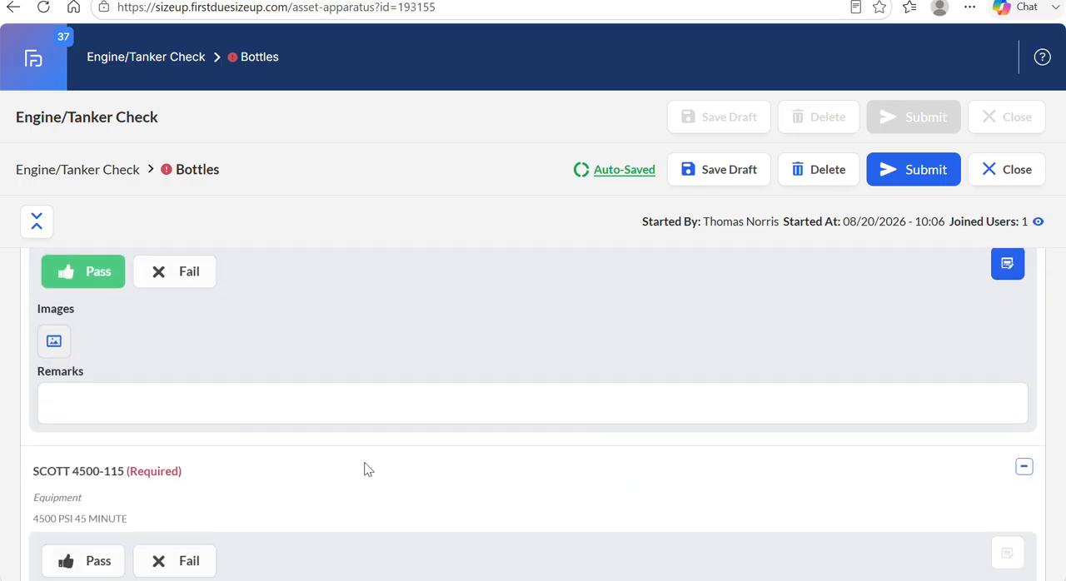
{"action": "left_click", "coordinate": [281, 400]}
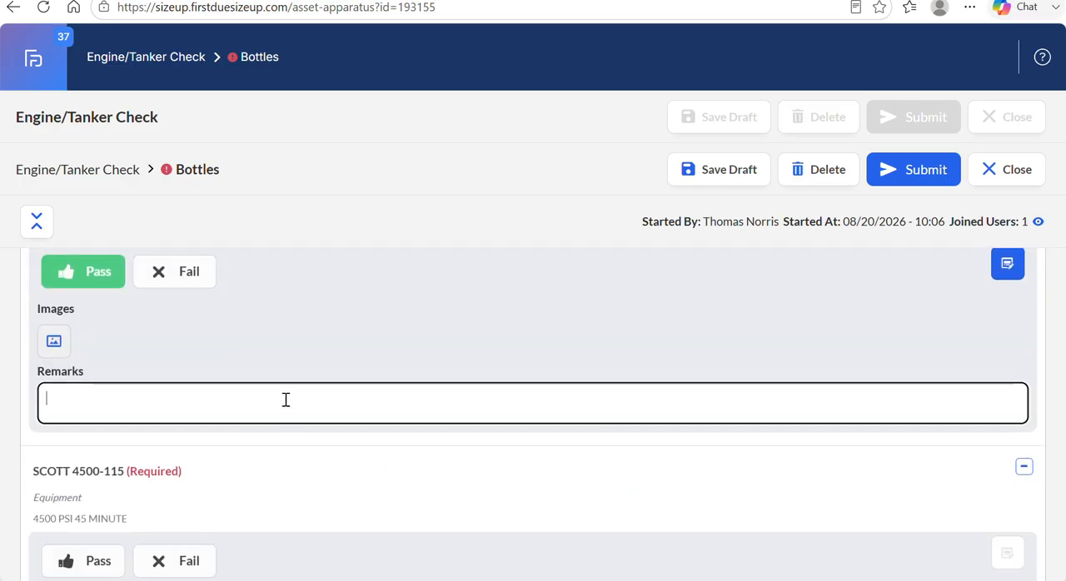
{"action": "type", "text": "Bottle "}
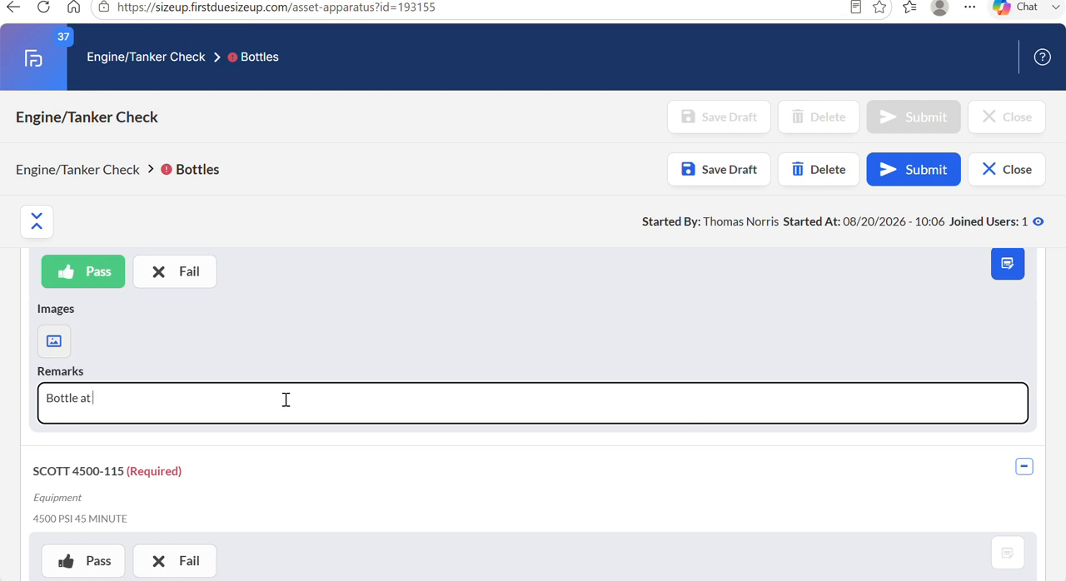
{"action": "type", "text": "at "}
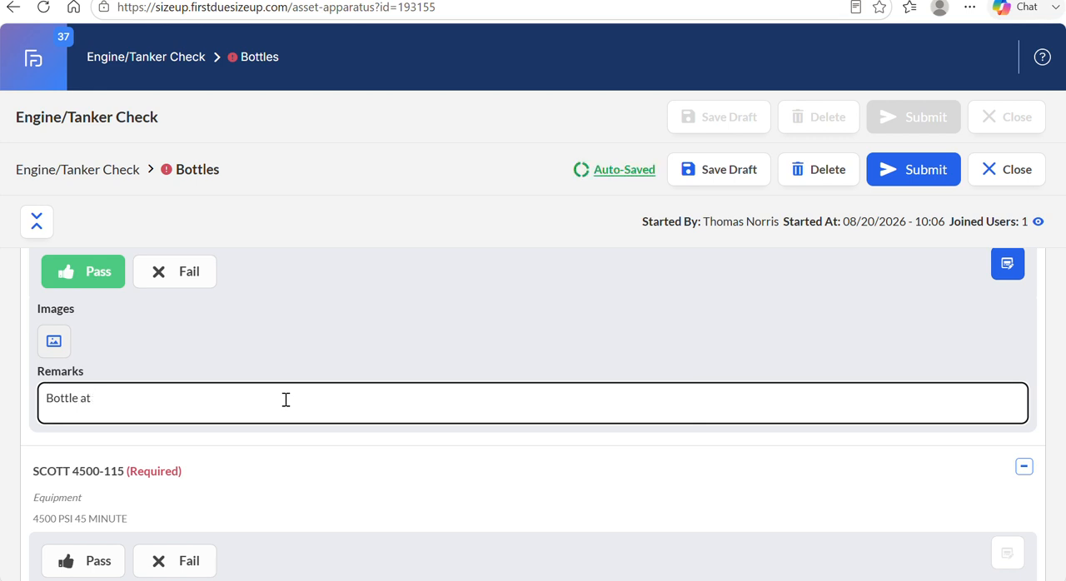
{"action": "type", "text": "4000 PSI"}
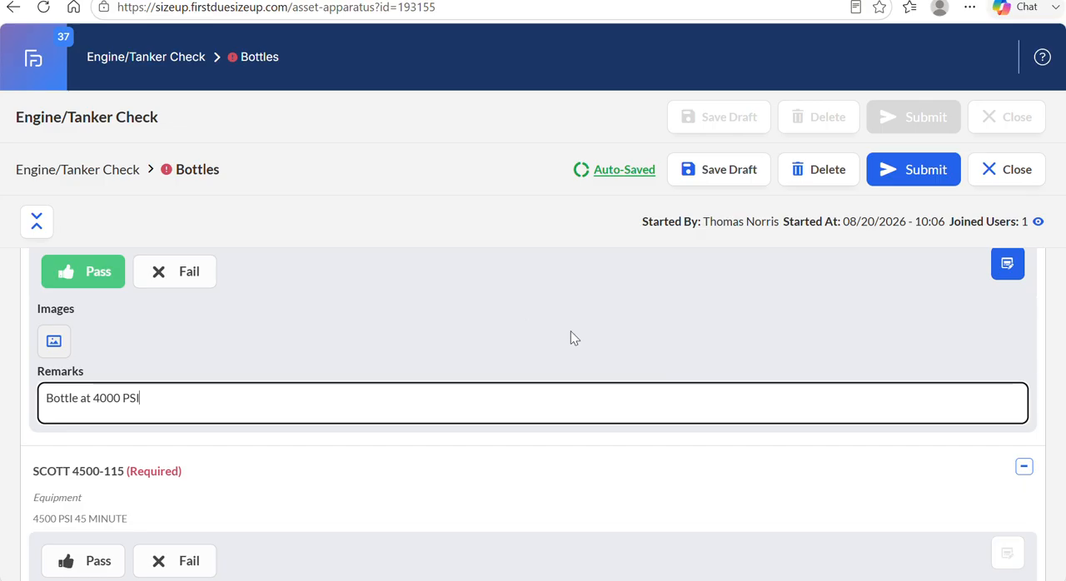
Mark all items in the 903 Bottles section as Pass at once and mark Bottle at 4500 PSI as Pass.
{"action": "scroll", "coordinate": [571, 330], "scroll_direction": "up", "scroll_amount": 1}
{"action": "scroll", "coordinate": [570, 331], "scroll_direction": "up", "scroll_amount": 3}
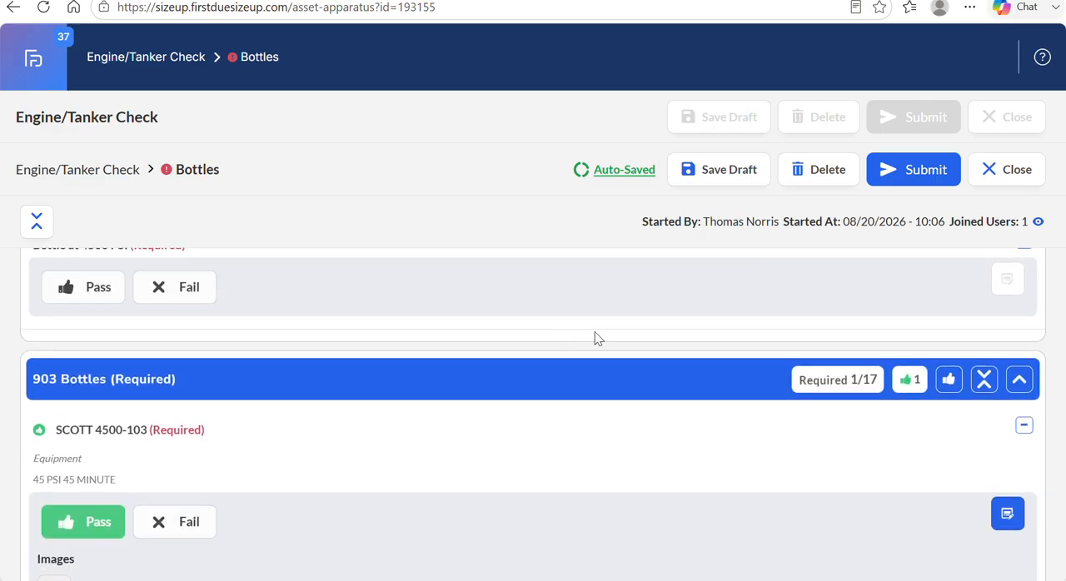
{"action": "left_click", "coordinate": [944, 382]}
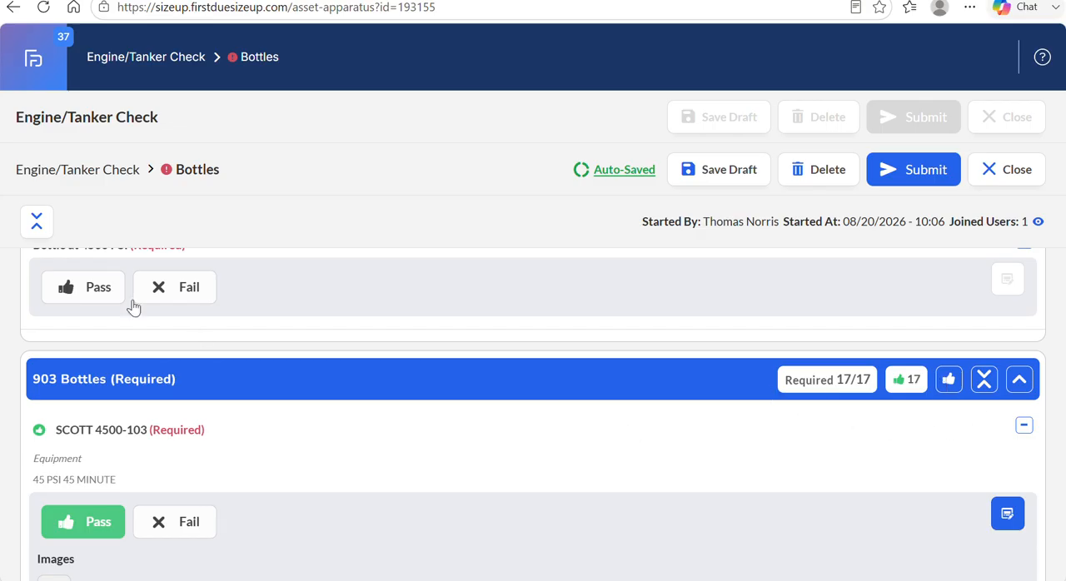
{"action": "left_click", "coordinate": [94, 293]}
{"action": "scroll", "coordinate": [384, 324], "scroll_direction": "up", "scroll_amount": 2}
{"action": "scroll", "coordinate": [386, 324], "scroll_direction": "down", "scroll_amount": 1}
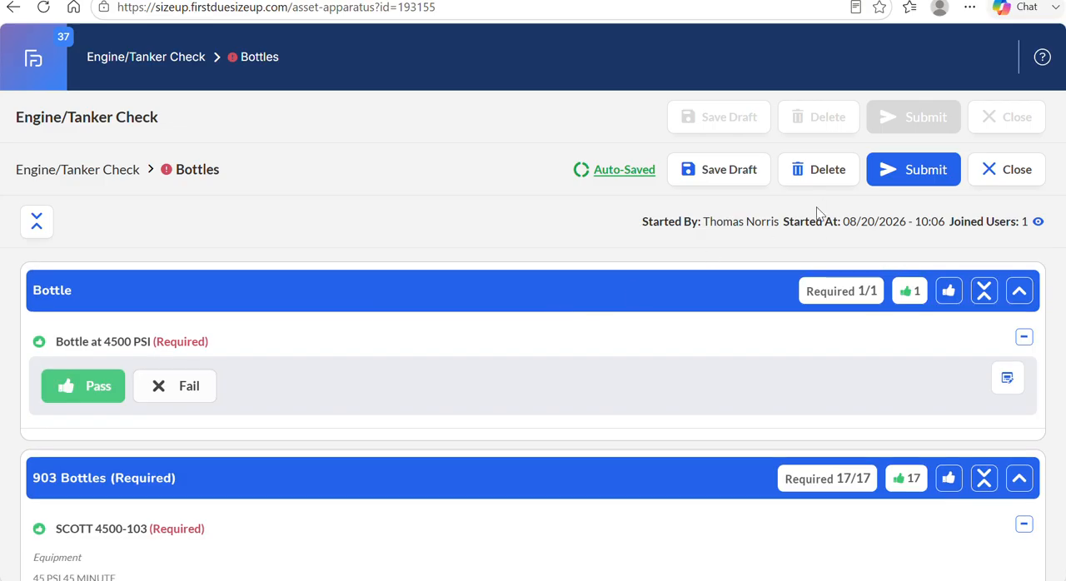
Submit the Bottles checklist with the saved signature and expand the Non-grouped asset kit in the Driver Side section.
{"action": "left_click", "coordinate": [902, 180]}
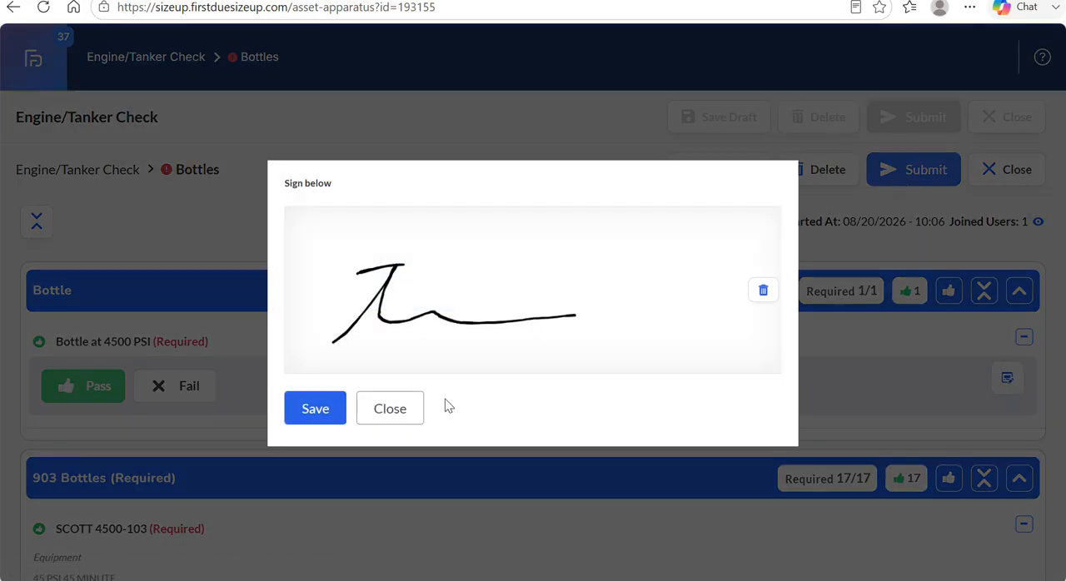
{"action": "left_click", "coordinate": [315, 408]}
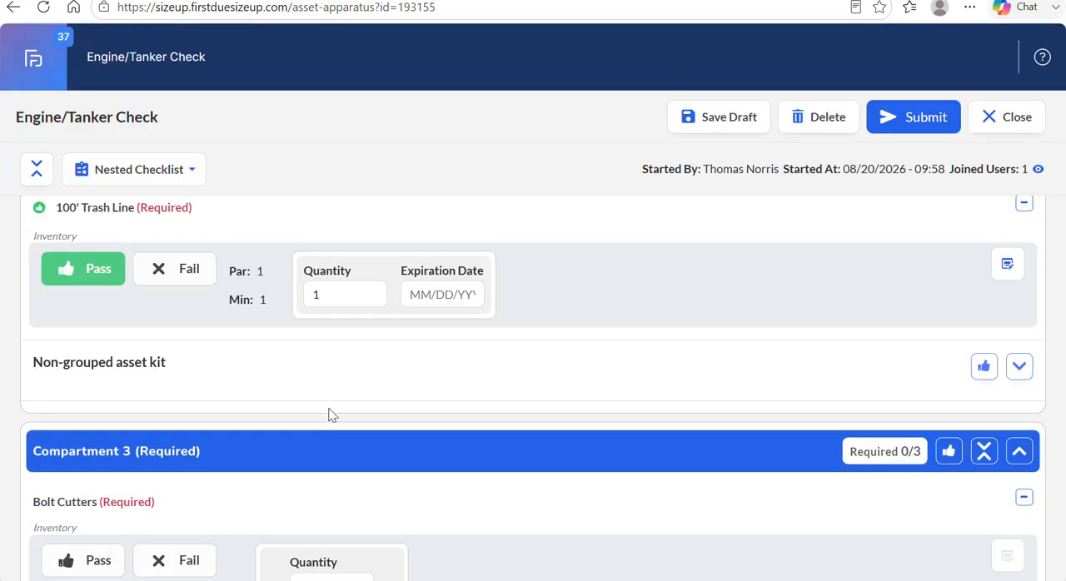
{"action": "scroll", "coordinate": [505, 375], "scroll_direction": "down", "scroll_amount": 1}
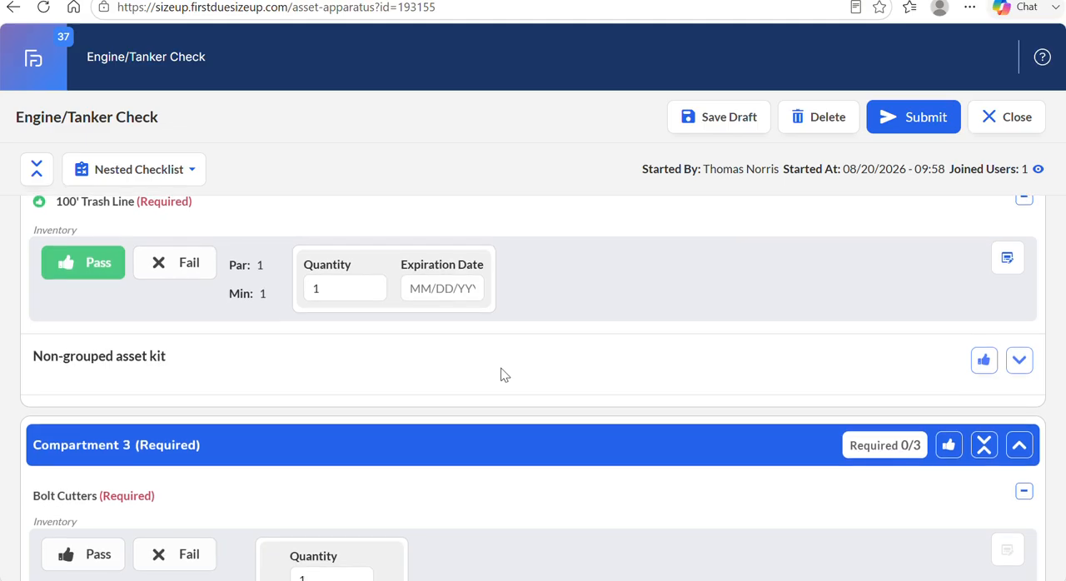
{"action": "left_click", "coordinate": [1019, 360]}
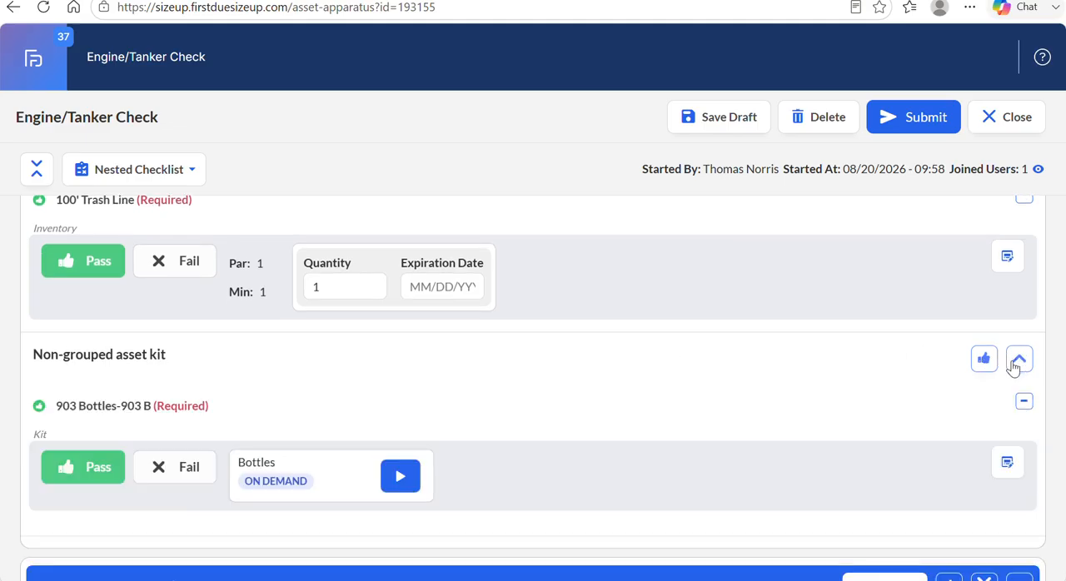
Collapse the Compartment 3 and Compartment 4 sections and mark all items in both as Pass at once.
{"action": "scroll", "coordinate": [722, 341], "scroll_direction": "down", "scroll_amount": 5}
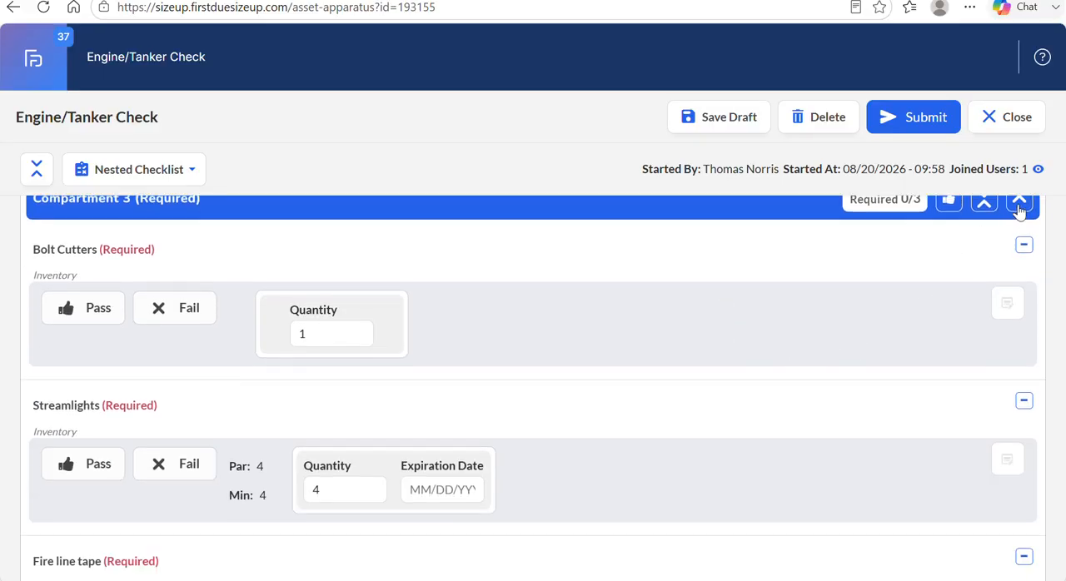
{"action": "left_click", "coordinate": [1018, 202]}
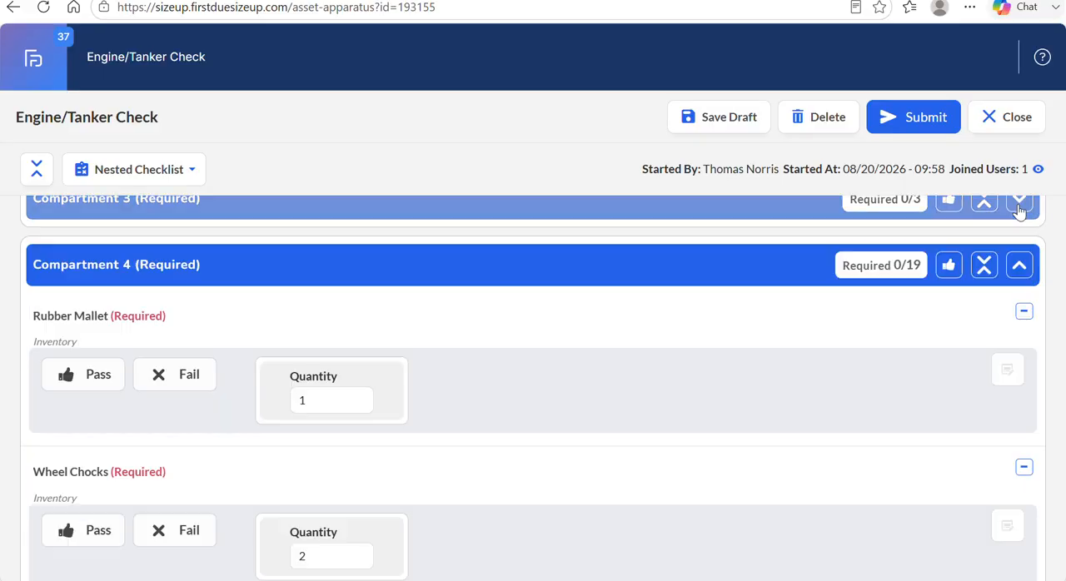
{"action": "left_click", "coordinate": [1019, 265]}
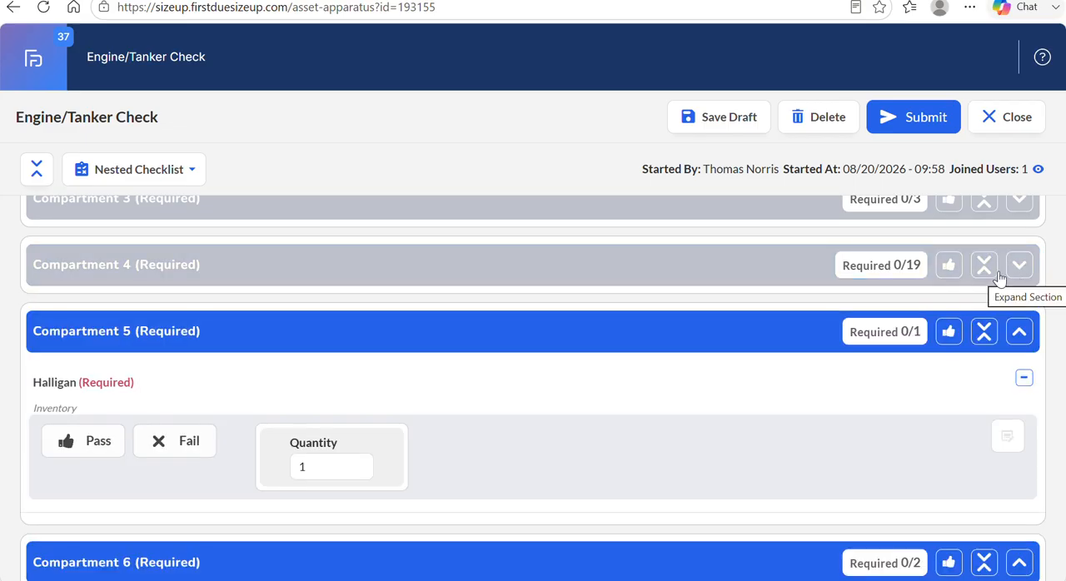
{"action": "left_click", "coordinate": [950, 268]}
{"action": "scroll", "coordinate": [899, 248], "scroll_direction": "up", "scroll_amount": 1}
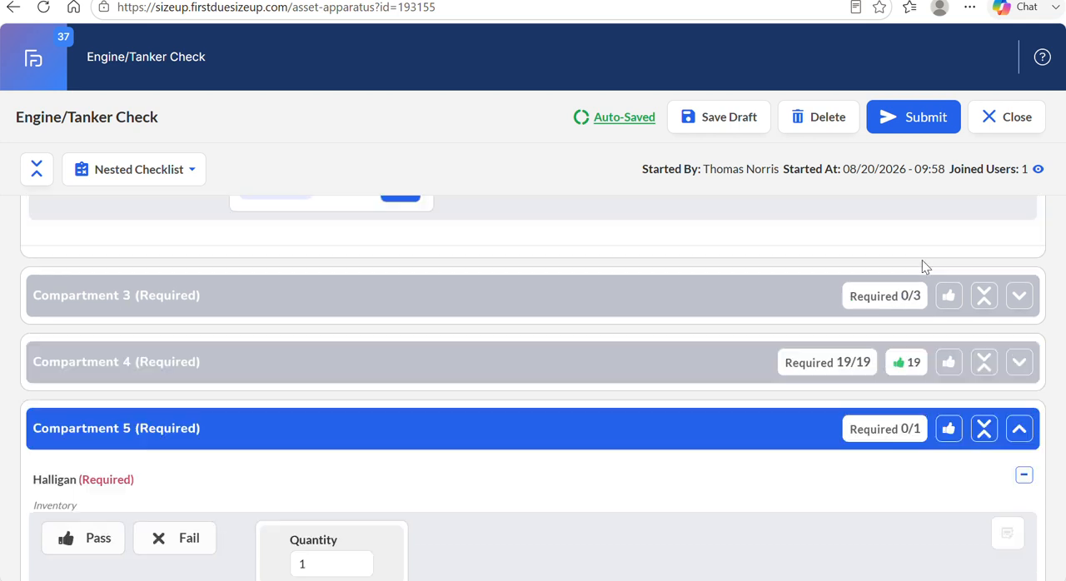
{"action": "left_click", "coordinate": [949, 296]}
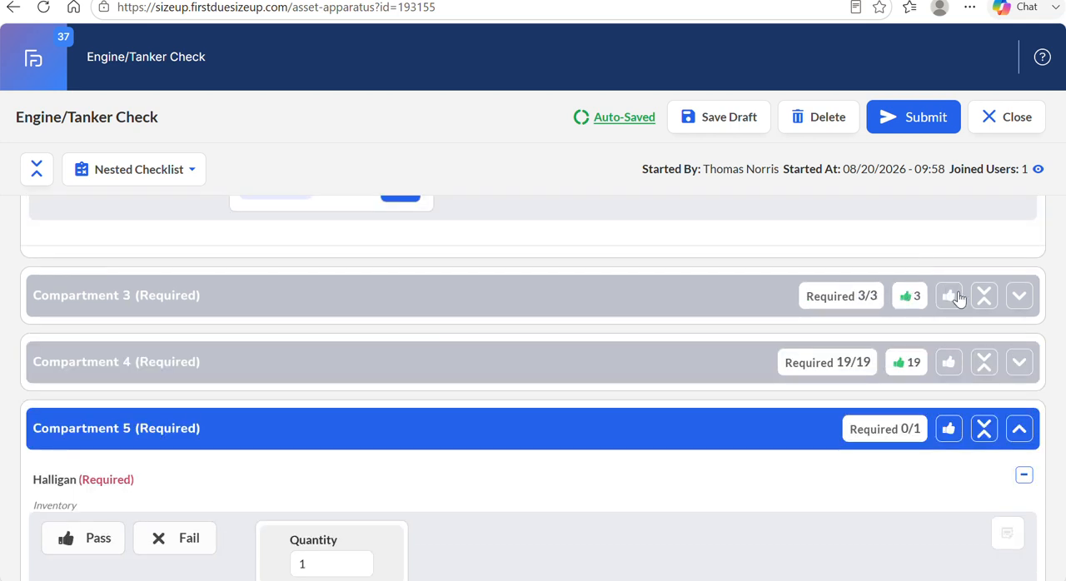
Mark all items in Compartments 5, 6 and 7 as Pass at once, collapsing each section.
{"action": "left_click", "coordinate": [948, 429]}
{"action": "left_click", "coordinate": [1018, 429]}
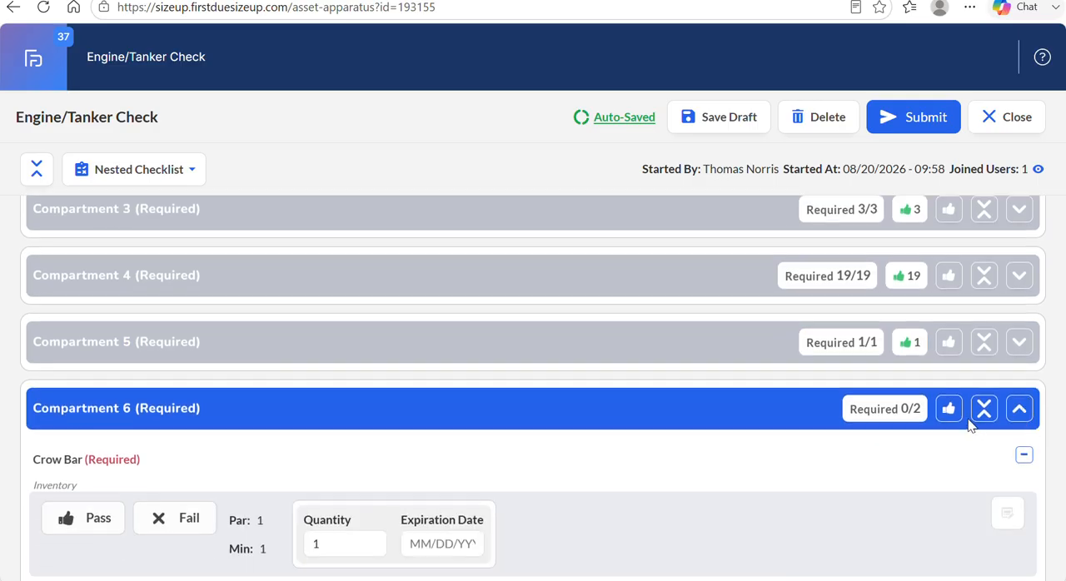
{"action": "left_click", "coordinate": [950, 410]}
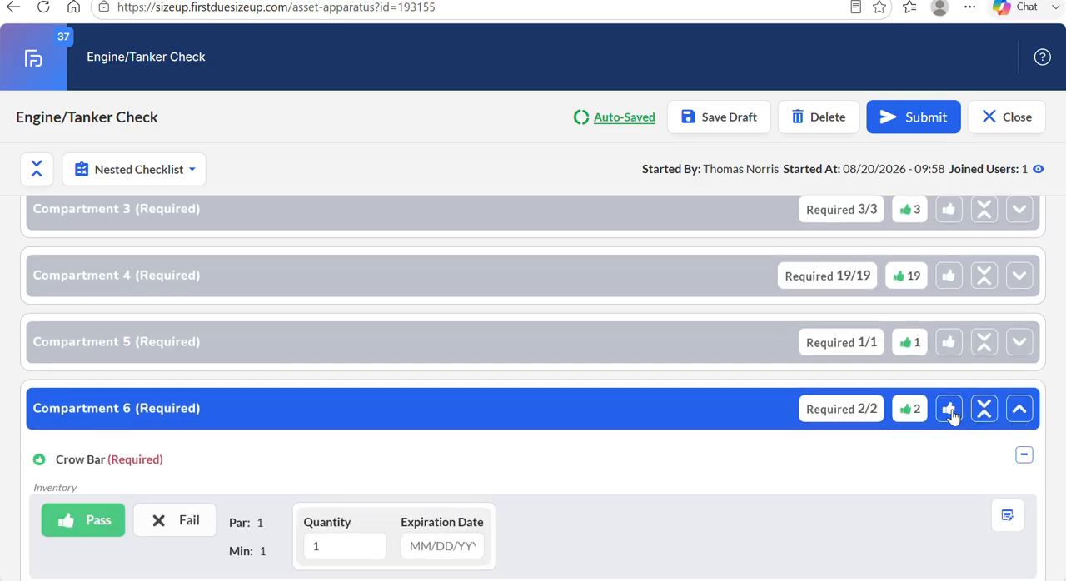
{"action": "left_click", "coordinate": [1019, 414]}
{"action": "left_click", "coordinate": [949, 477]}
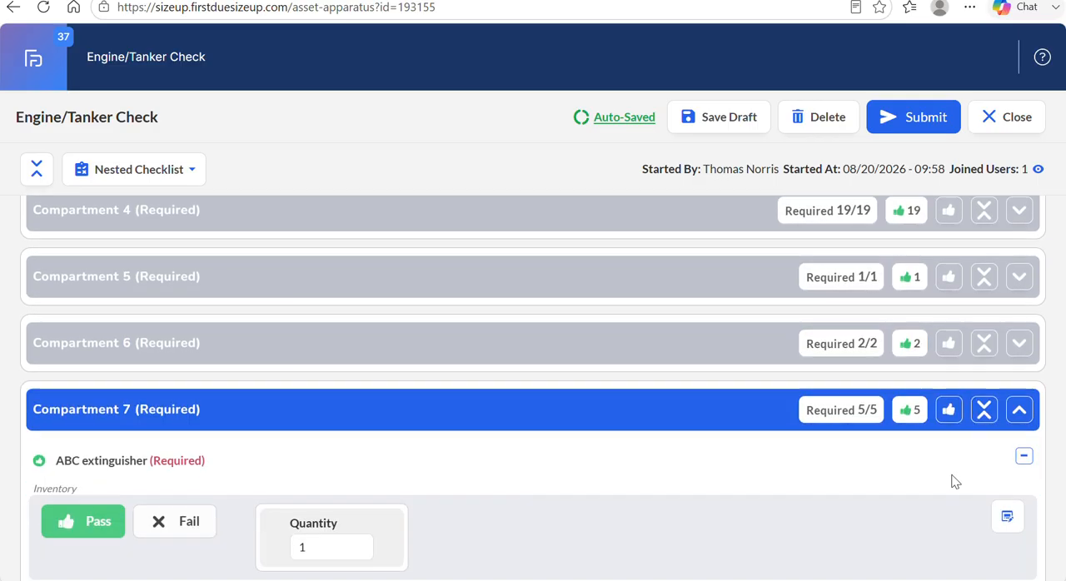
{"action": "left_click", "coordinate": [1021, 416]}
Mark all items in Rear of Truck, Top Rear and Compartment 8 as Pass, collapsing each section.
{"action": "left_click", "coordinate": [949, 477]}
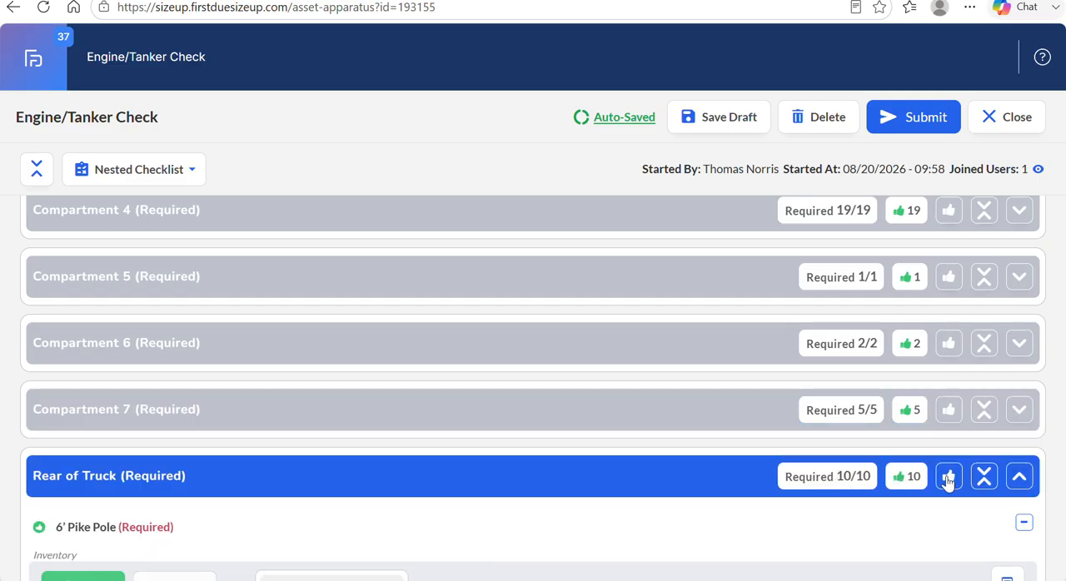
{"action": "left_click", "coordinate": [1021, 483]}
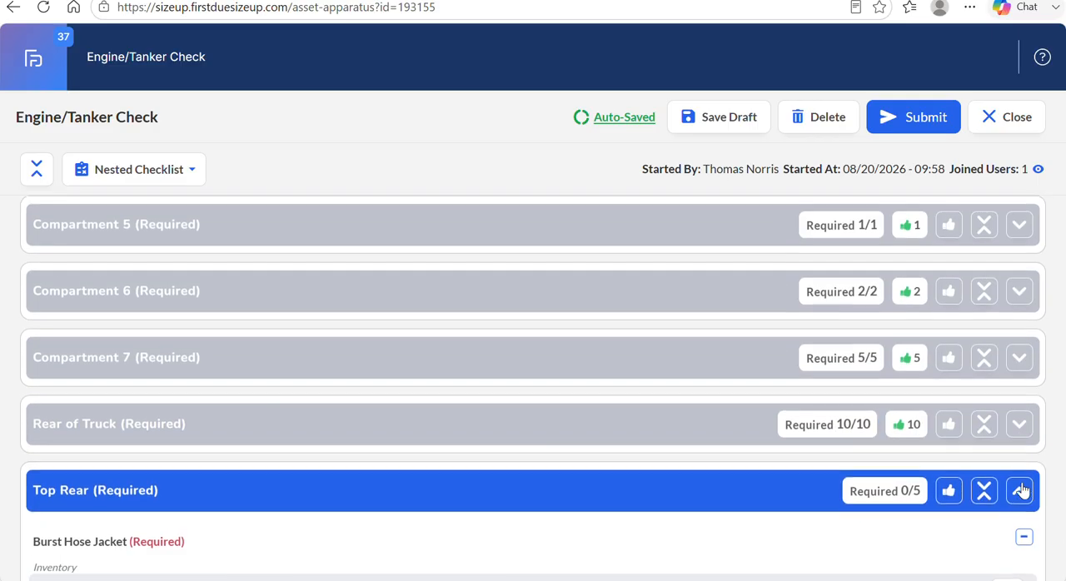
{"action": "left_click", "coordinate": [949, 448]}
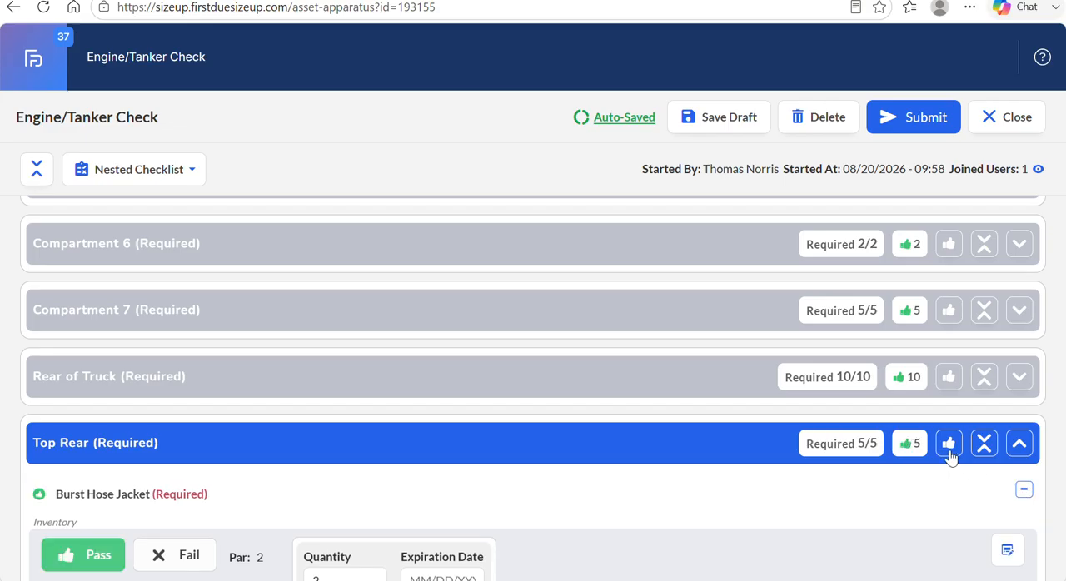
{"action": "left_click", "coordinate": [1019, 443]}
{"action": "left_click", "coordinate": [948, 510]}
{"action": "left_click", "coordinate": [1019, 510]}
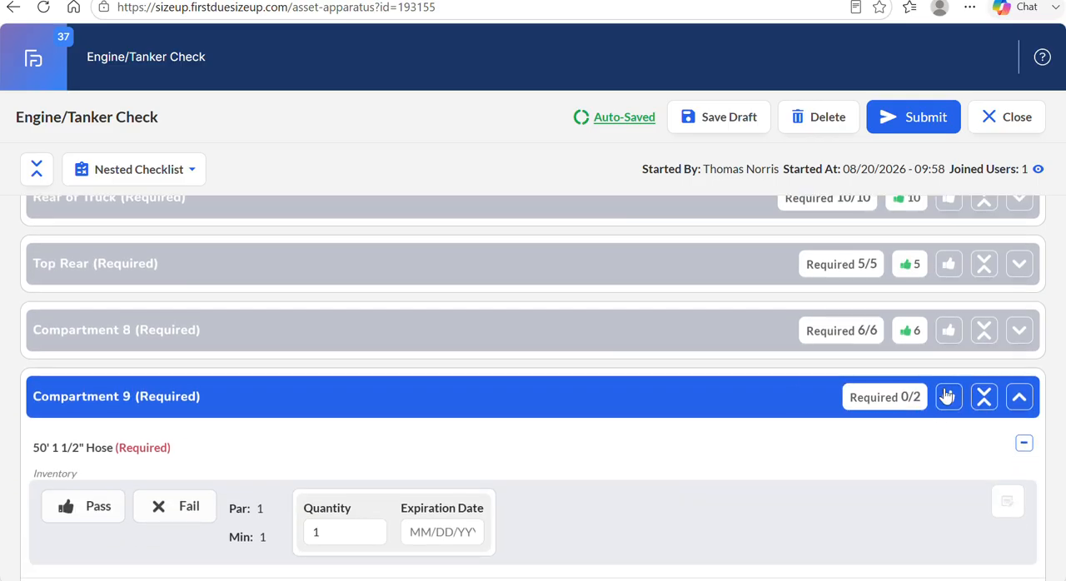
Mark all items in Compartment 9, Compartment 10 and Passenger Side as Pass, collapsing each section.
{"action": "left_click", "coordinate": [948, 396]}
{"action": "left_click", "coordinate": [1019, 396]}
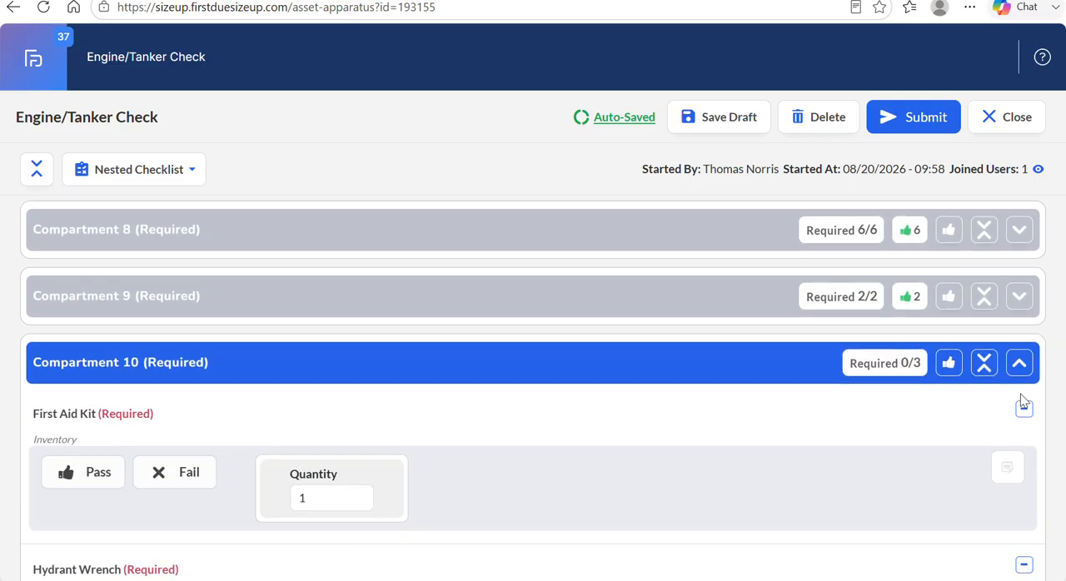
{"action": "left_click", "coordinate": [956, 372]}
{"action": "left_click", "coordinate": [1009, 371]}
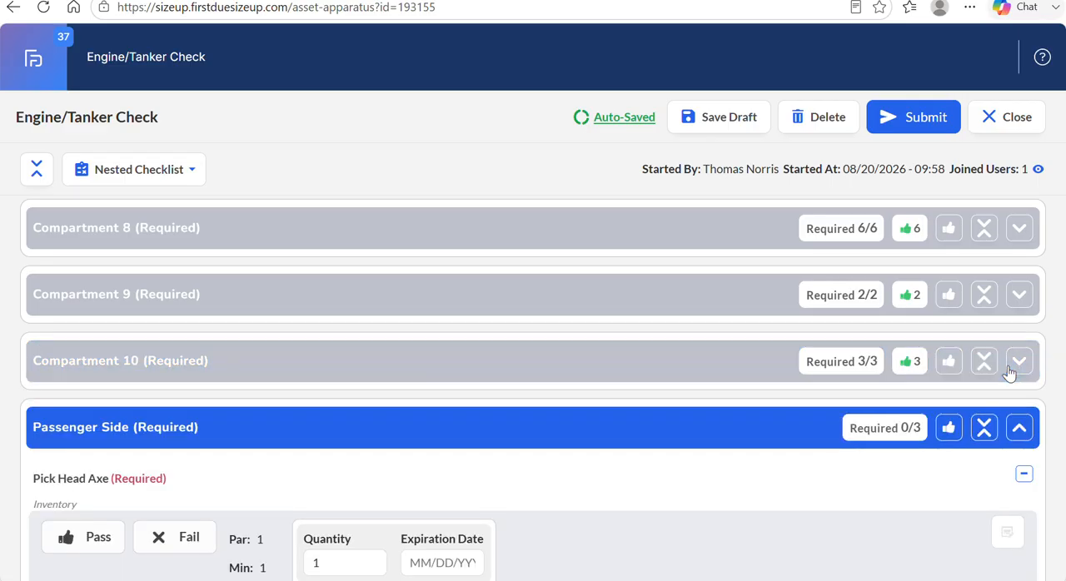
{"action": "left_click", "coordinate": [952, 348]}
{"action": "left_click", "coordinate": [1018, 344]}
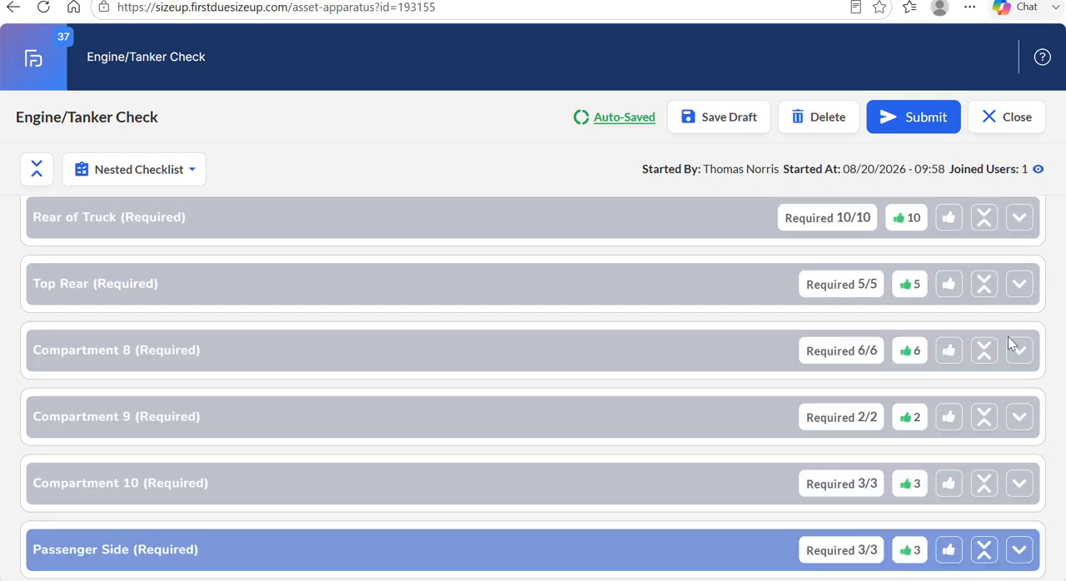
Collapse the remaining open sections, Driver Side and Motor, while reviewing the required-item counts of every section.
{"action": "scroll", "coordinate": [1012, 344], "scroll_direction": "up", "scroll_amount": 15}
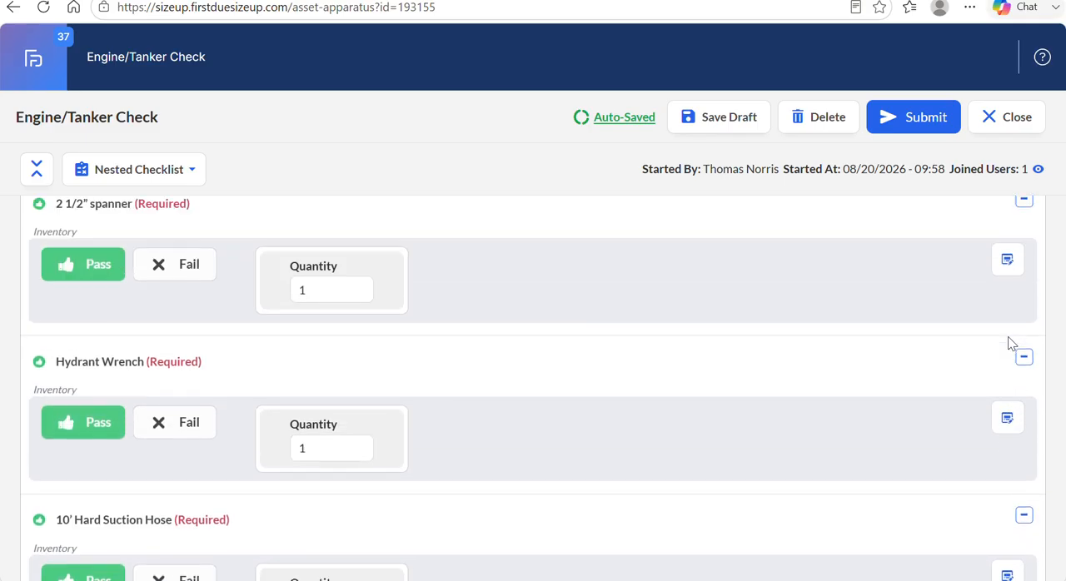
{"action": "scroll", "coordinate": [1012, 344], "scroll_direction": "down", "scroll_amount": 1}
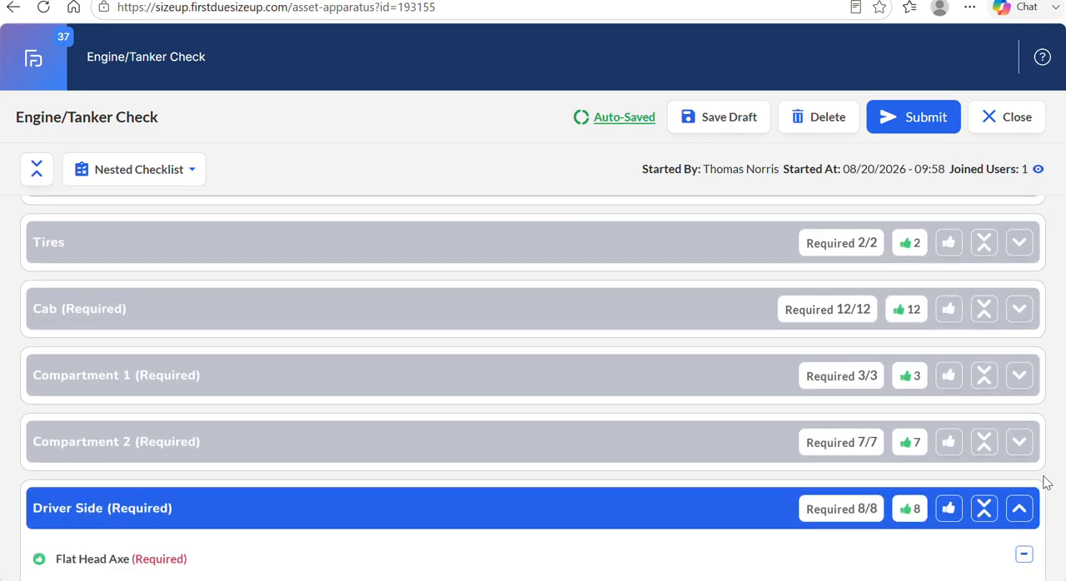
{"action": "left_click", "coordinate": [1018, 509]}
{"action": "scroll", "coordinate": [770, 471], "scroll_direction": "down", "scroll_amount": 5}
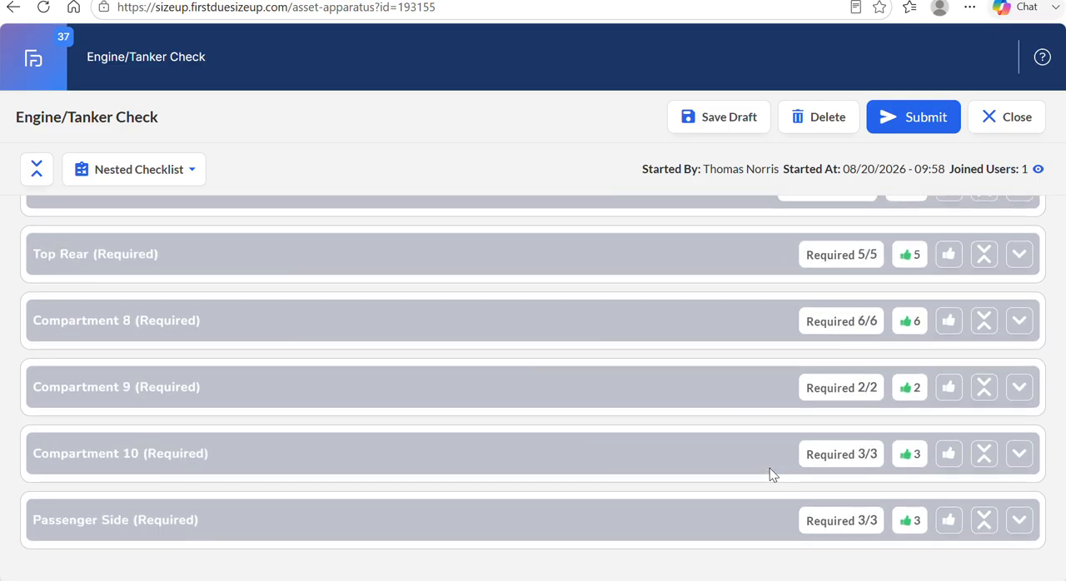
{"action": "scroll", "coordinate": [770, 468], "scroll_direction": "up", "scroll_amount": 5}
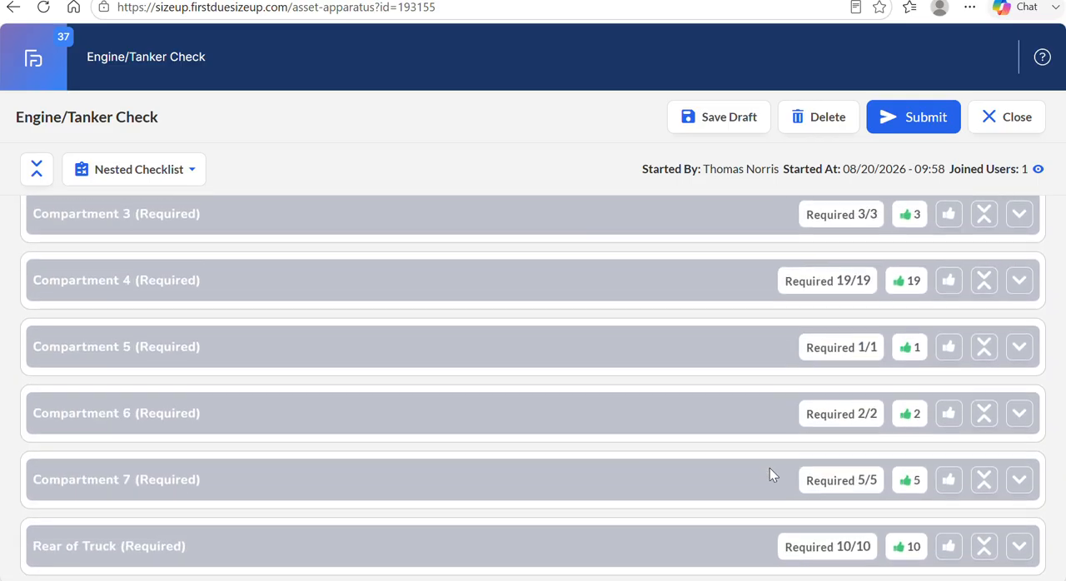
{"action": "scroll", "coordinate": [769, 468], "scroll_direction": "up", "scroll_amount": 10}
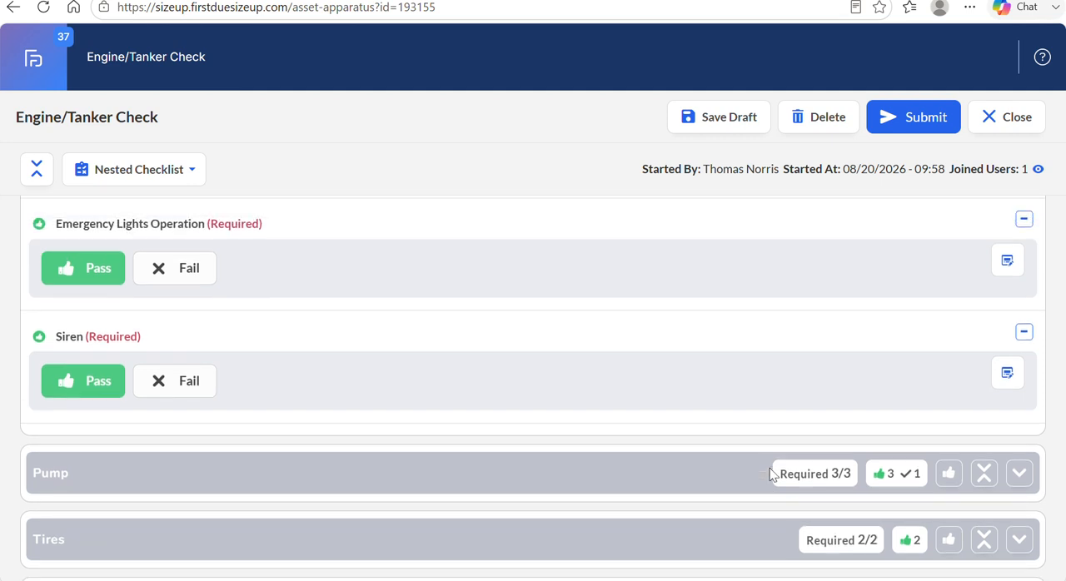
{"action": "scroll", "coordinate": [770, 472], "scroll_direction": "up", "scroll_amount": 15}
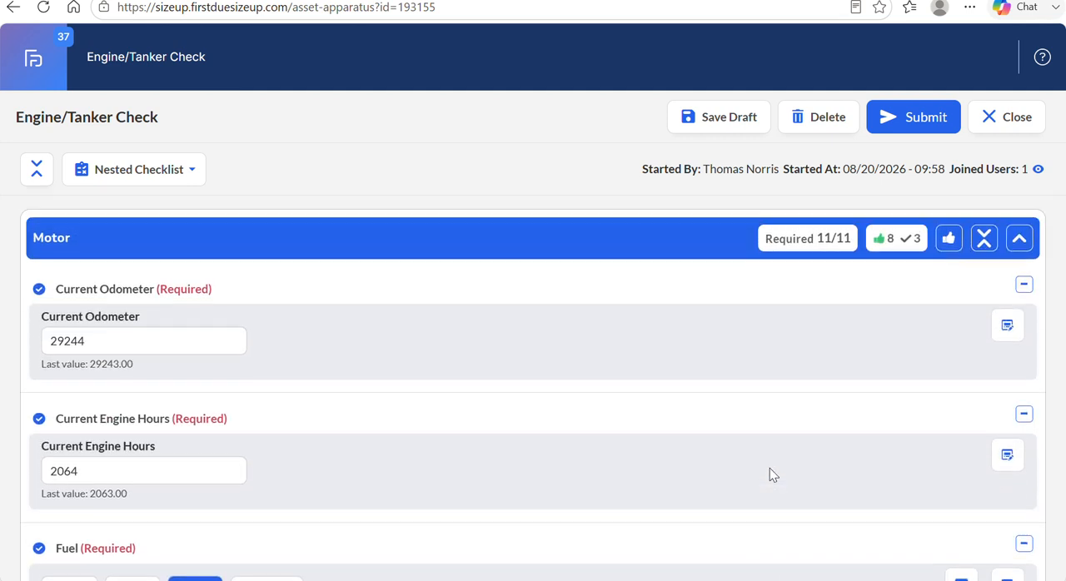
{"action": "left_click", "coordinate": [1019, 243]}
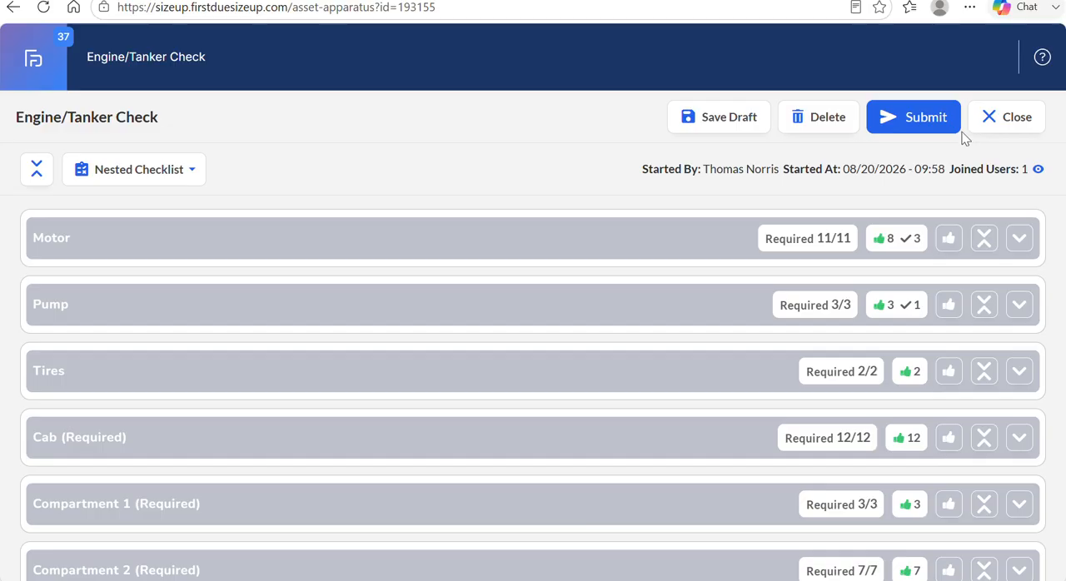
Submit the Engine/Tanker Check with the saved signature and dismiss the submission confirmation.
{"action": "left_click", "coordinate": [928, 130]}
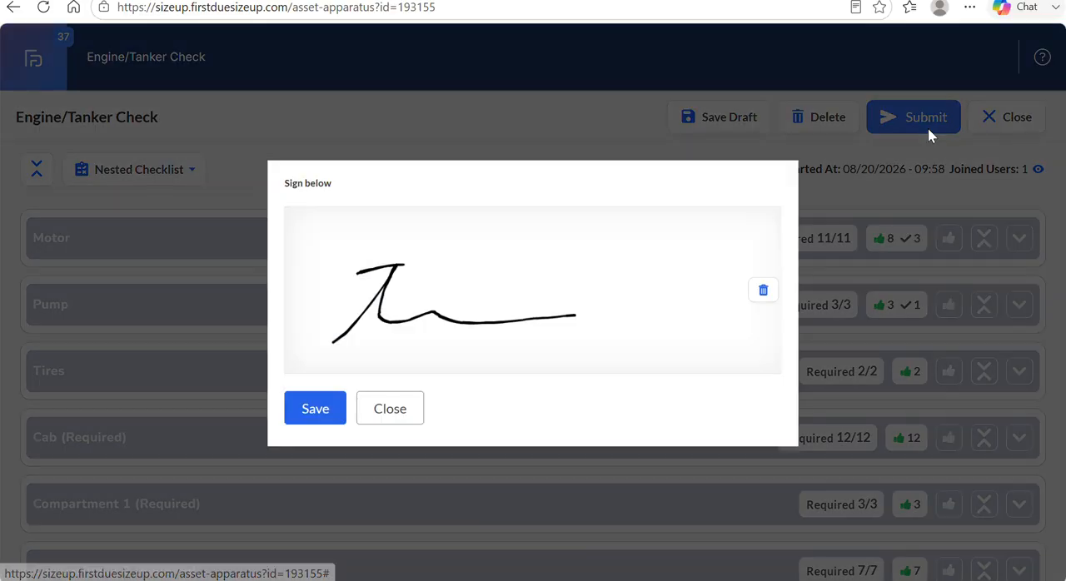
{"action": "left_click", "coordinate": [317, 409]}
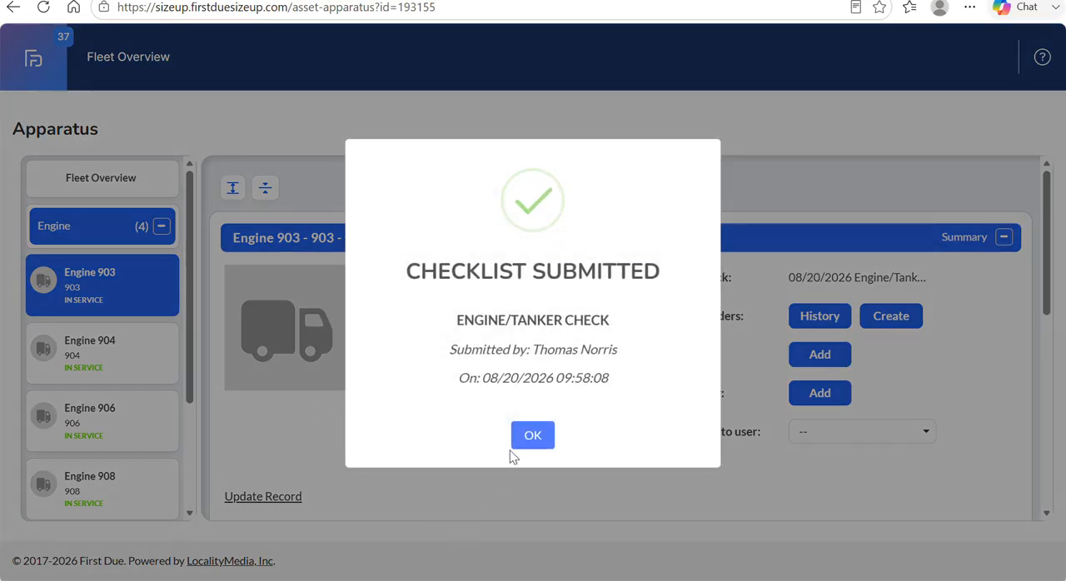
{"action": "left_click", "coordinate": [526, 437]}
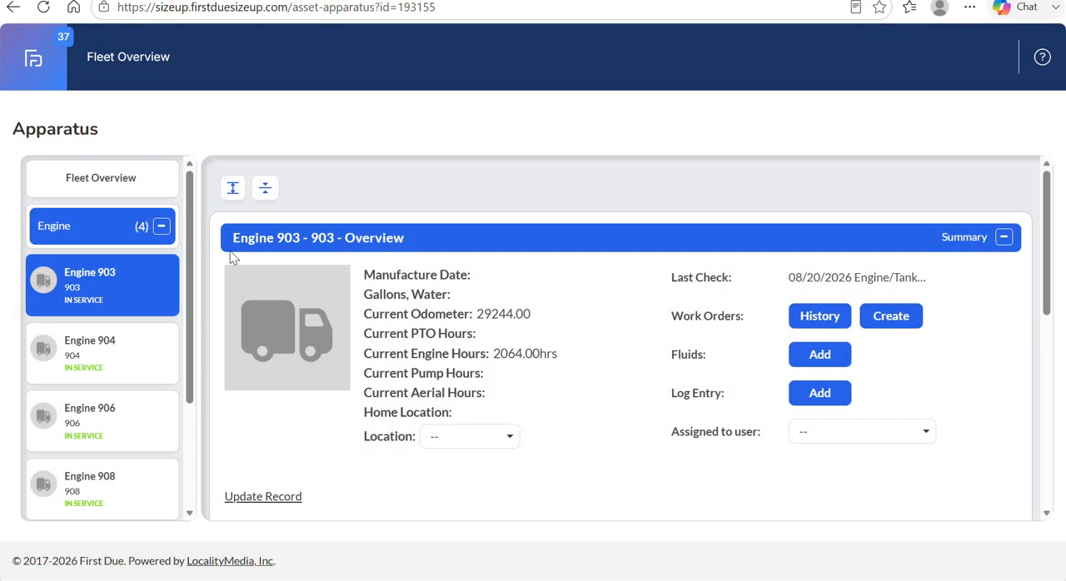
Open the asset dashboard and look through Station 9's apparatus checks, including Engine 903's last check date.
{"action": "left_click", "coordinate": [51, 61]}
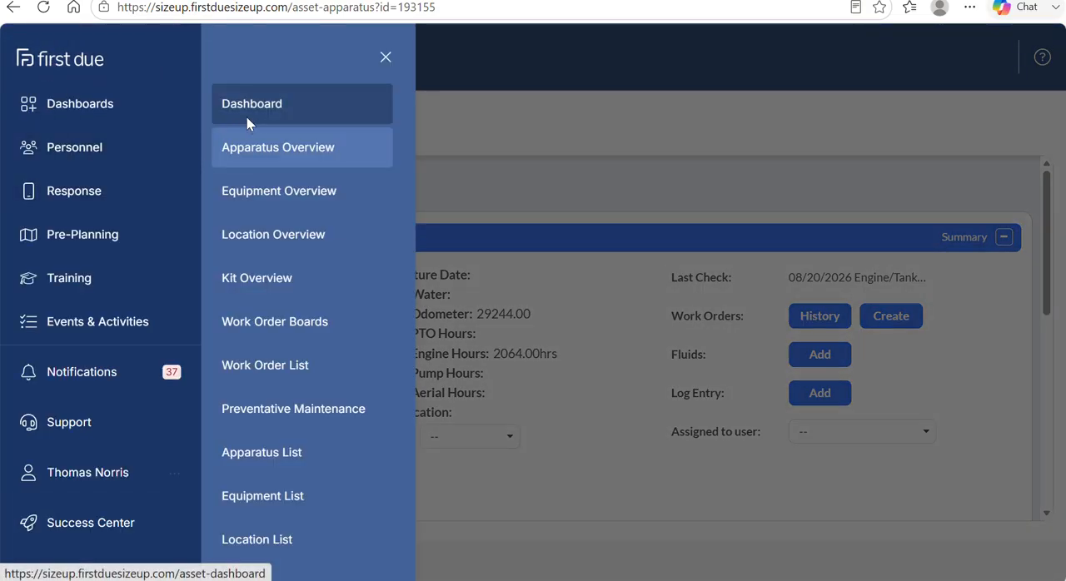
{"action": "left_click", "coordinate": [252, 124]}
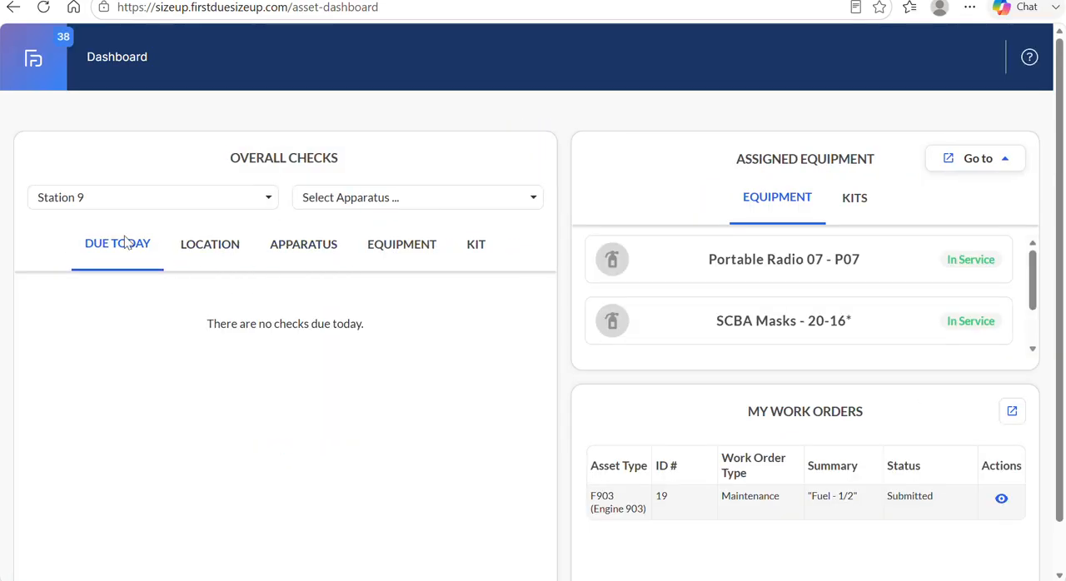
{"action": "left_click", "coordinate": [305, 243]}
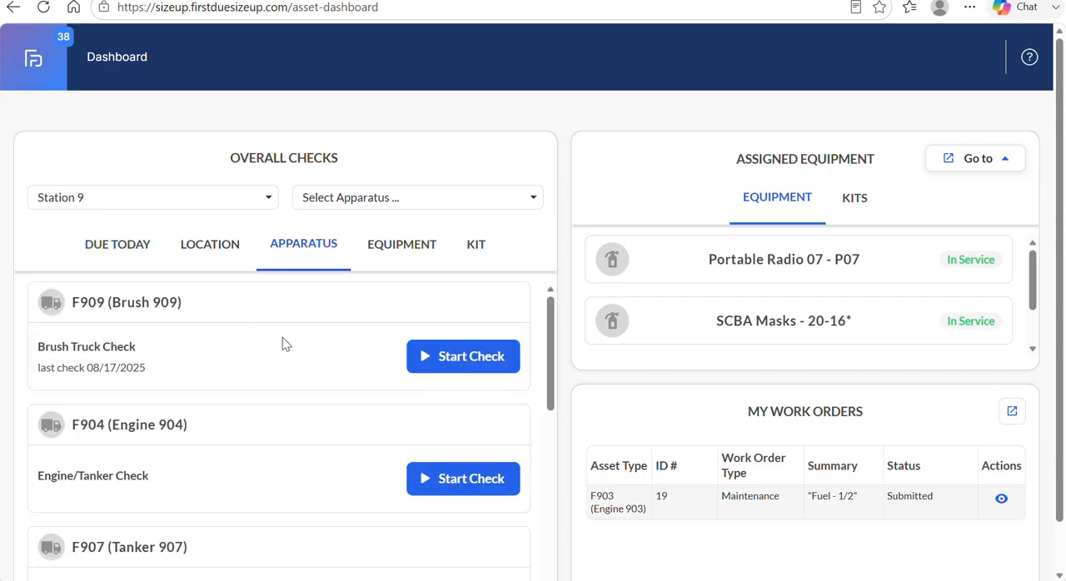
{"action": "scroll", "coordinate": [281, 341], "scroll_direction": "down", "scroll_amount": 3}
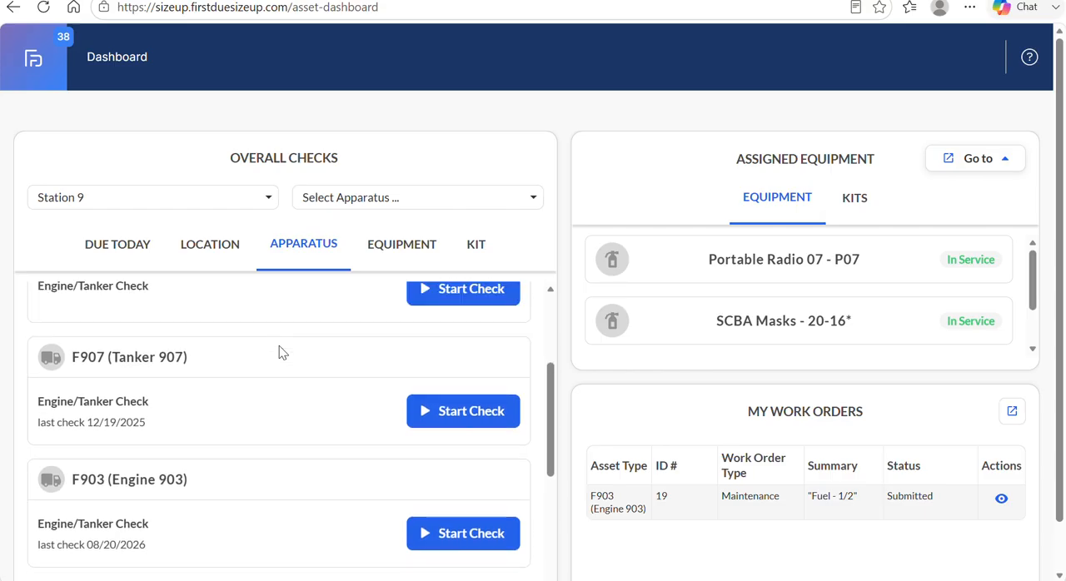
{"action": "scroll", "coordinate": [279, 345], "scroll_direction": "down", "scroll_amount": 4}
{"action": "scroll", "coordinate": [279, 346], "scroll_direction": "up", "scroll_amount": 7}
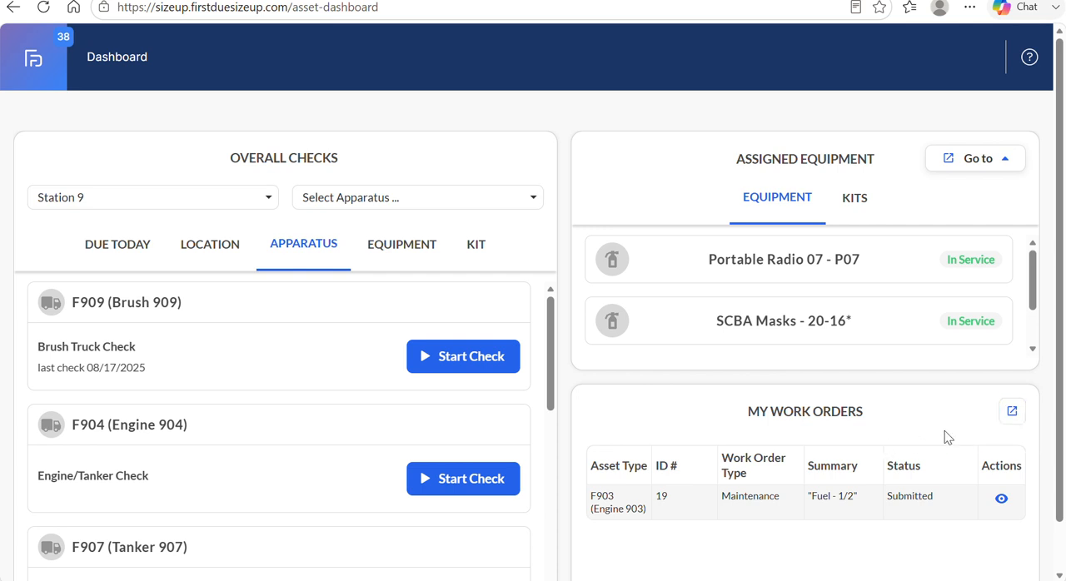
On the work order boards, move Engine 903's "Fuel - 1/2" maintenance work order to In Progress and back to Submitted.
{"action": "left_click", "coordinate": [1012, 411]}
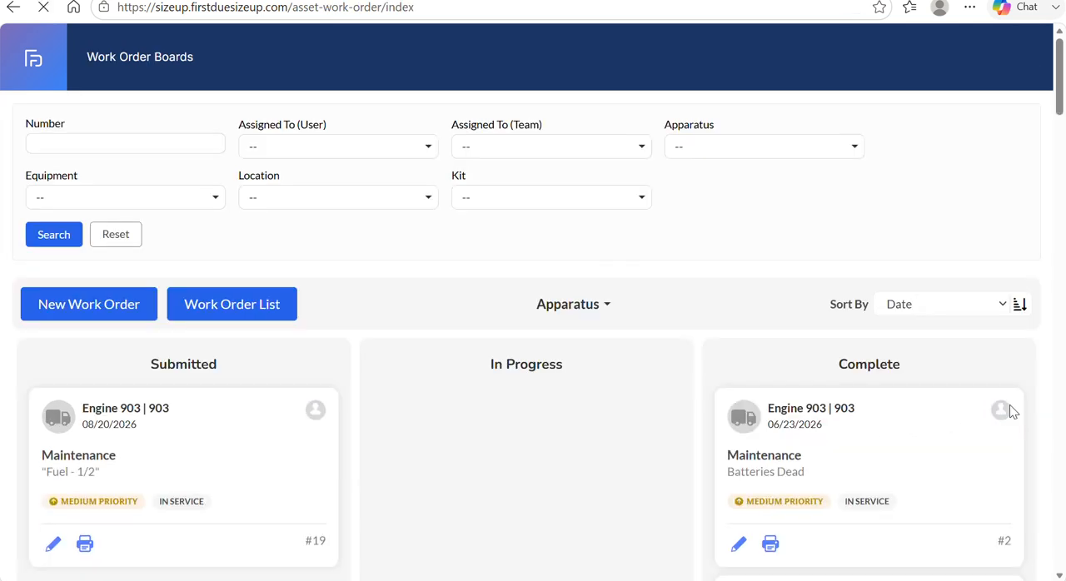
{"action": "scroll", "coordinate": [659, 379], "scroll_direction": "down", "scroll_amount": 2}
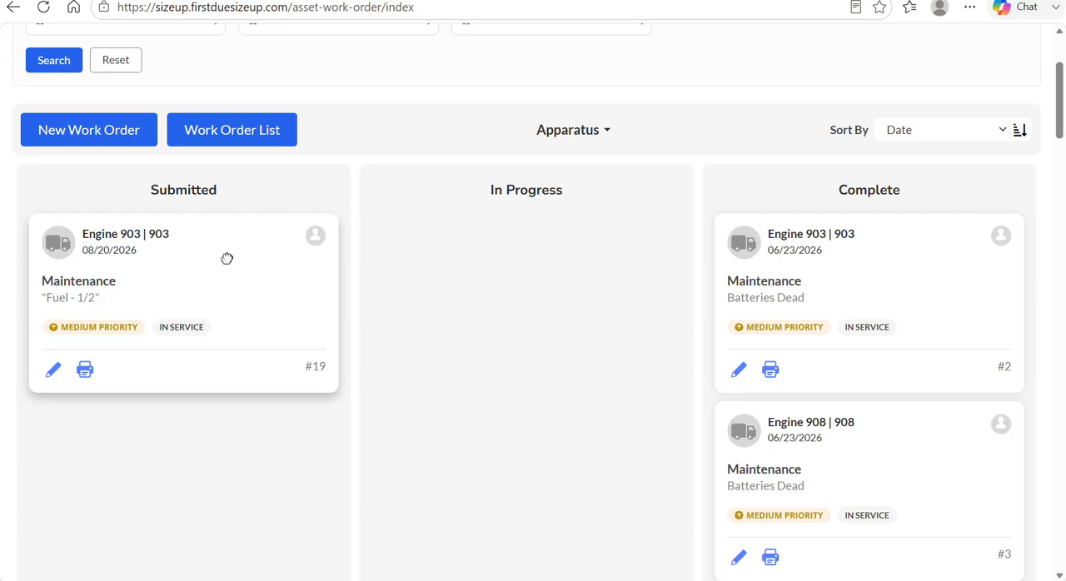
{"action": "left_click_drag", "start_coordinate": [227, 258], "coordinate": [491, 286]}
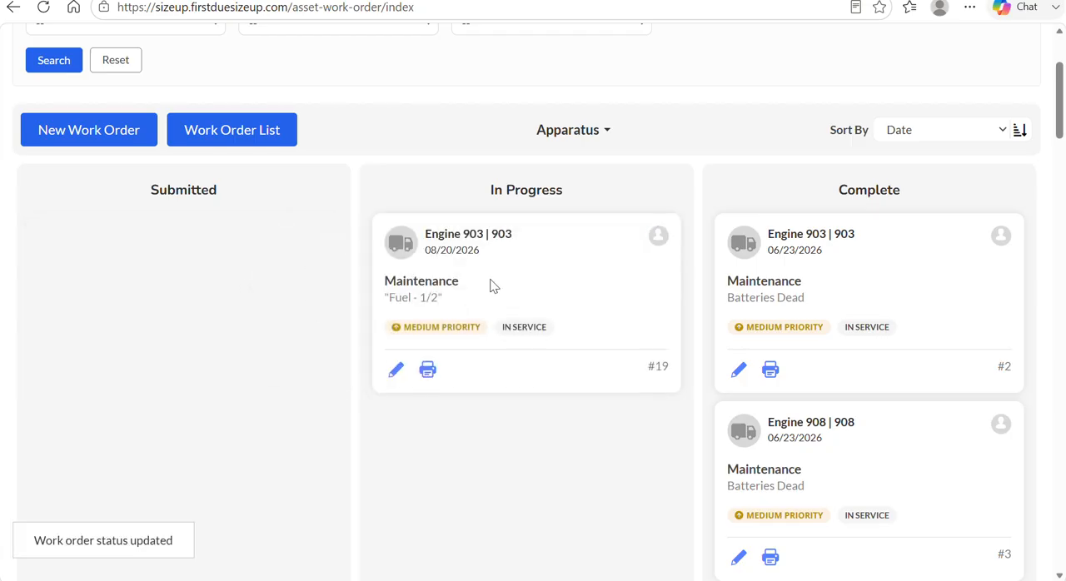
{"action": "left_click_drag", "start_coordinate": [556, 254], "coordinate": [275, 269]}
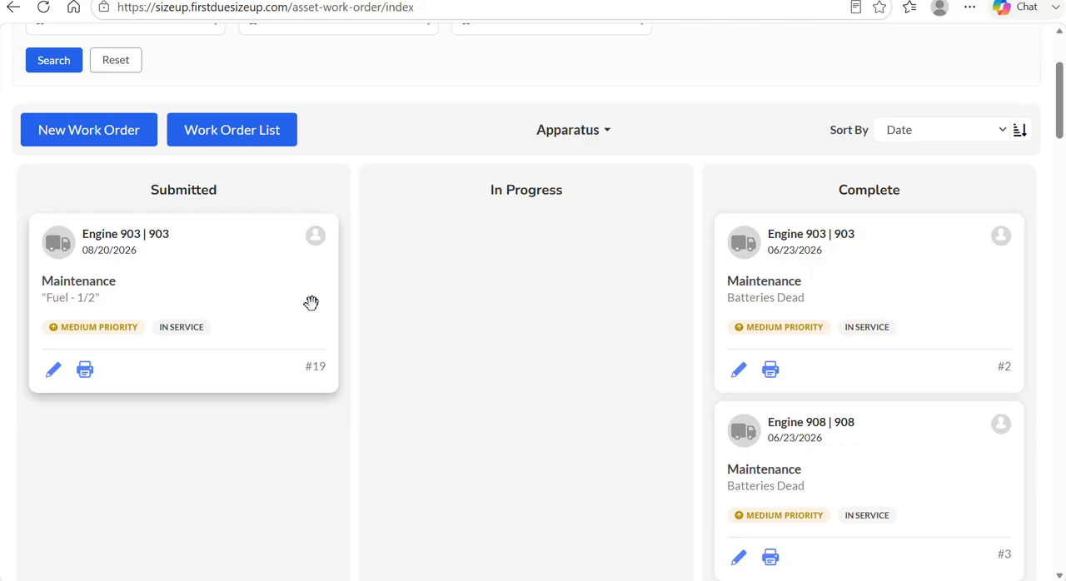
Look over the work order board, go to the apparatus Fleet Overview, and open Tanker 907's record.
{"action": "scroll", "coordinate": [457, 255], "scroll_direction": "up", "scroll_amount": 3}
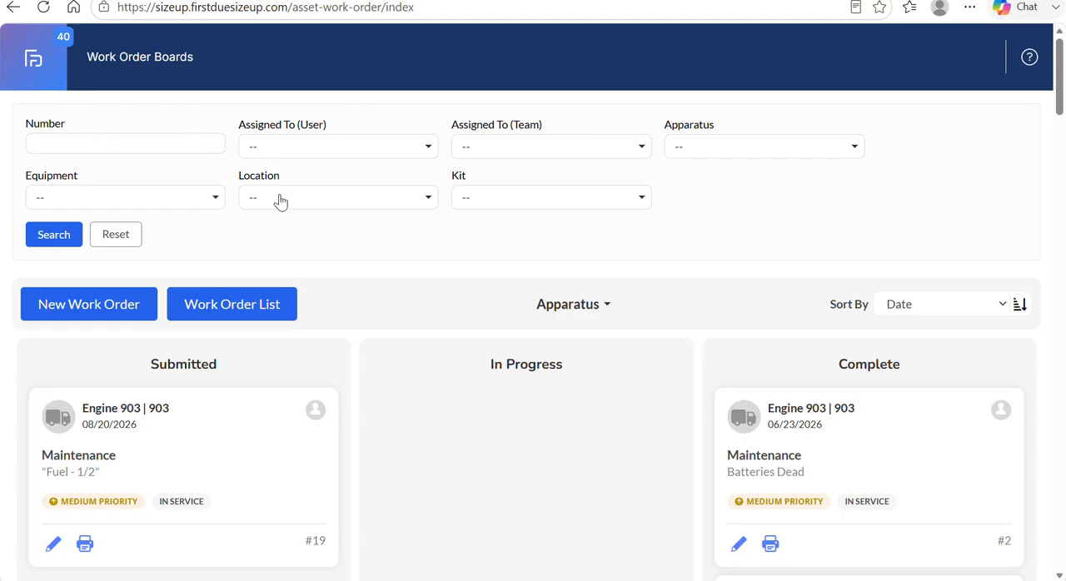
{"action": "scroll", "coordinate": [280, 200], "scroll_direction": "down", "scroll_amount": 3}
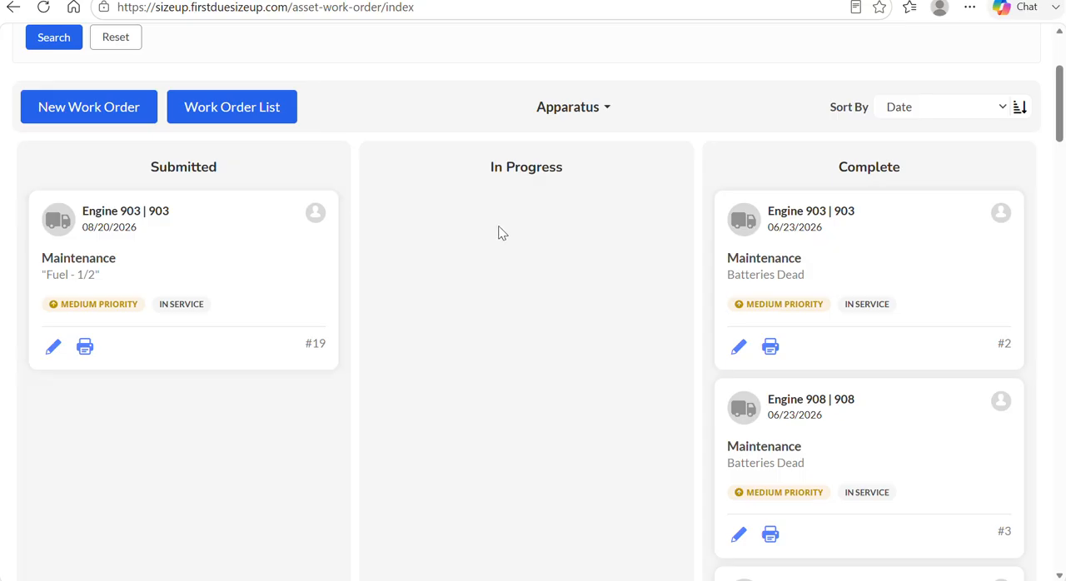
{"action": "scroll", "coordinate": [500, 230], "scroll_direction": "up", "scroll_amount": 2}
{"action": "scroll", "coordinate": [500, 231], "scroll_direction": "up", "scroll_amount": 1}
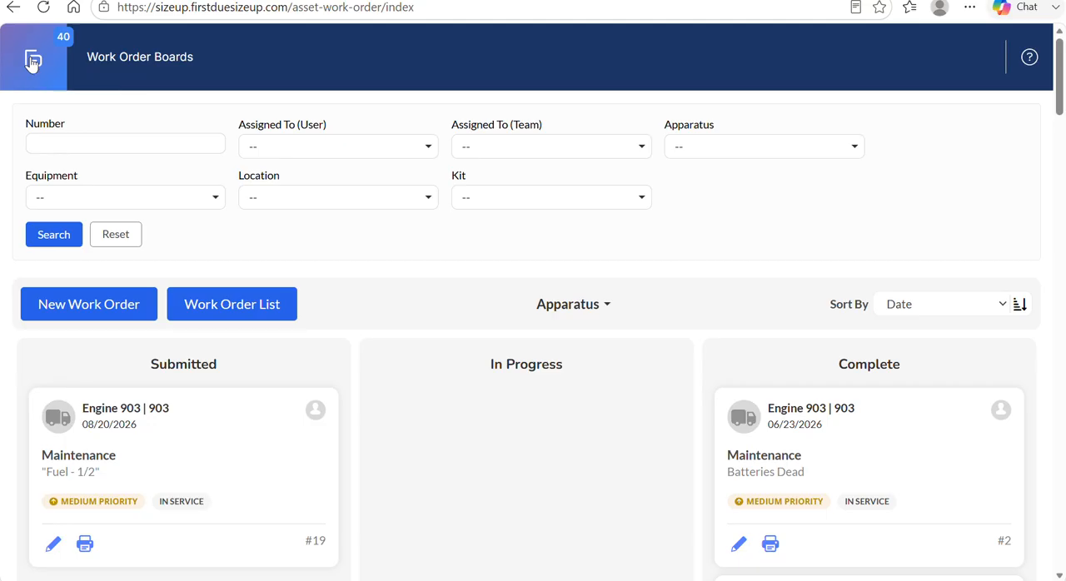
{"action": "left_click", "coordinate": [32, 62]}
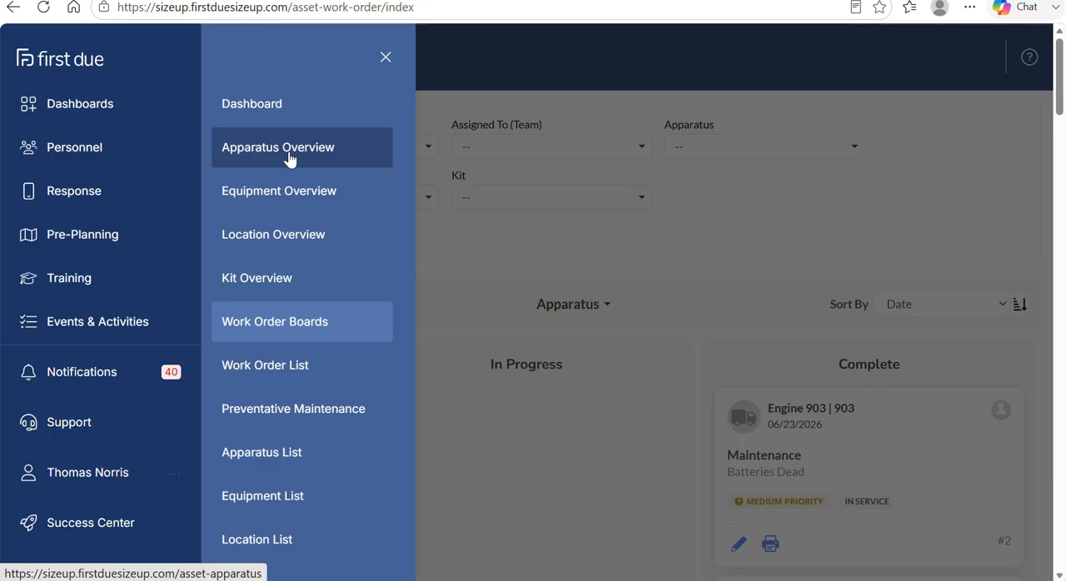
{"action": "left_click", "coordinate": [289, 158]}
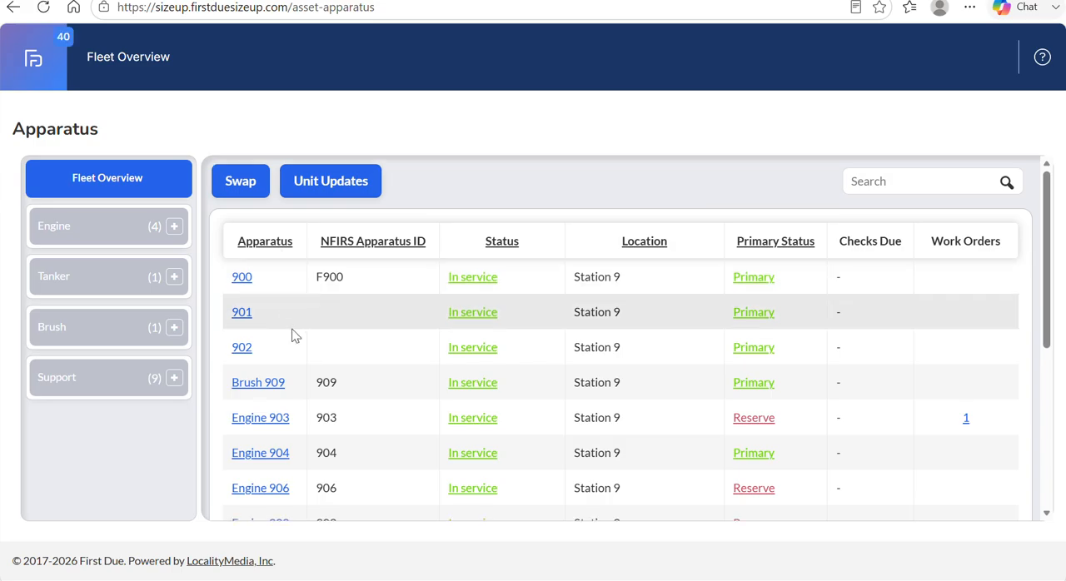
{"action": "scroll", "coordinate": [290, 329], "scroll_direction": "down", "scroll_amount": 3}
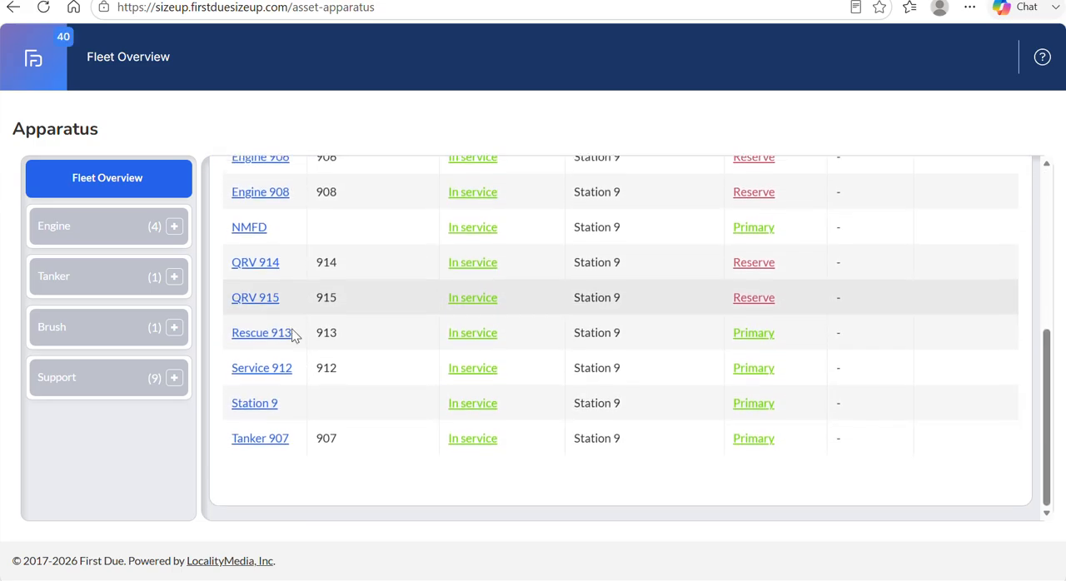
{"action": "left_click", "coordinate": [272, 487]}
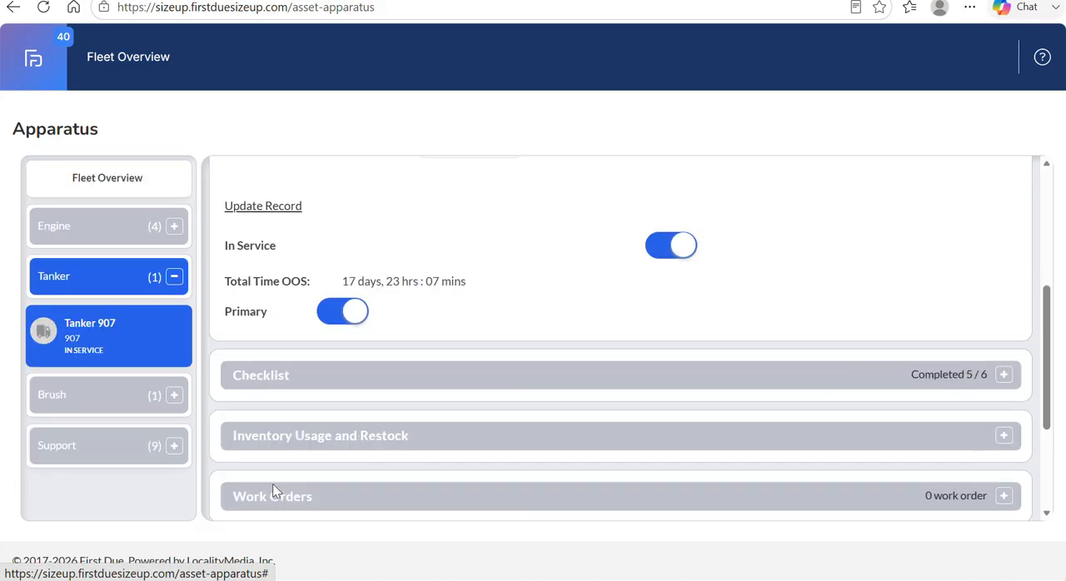
Open Tanker 907's checklist history and view the Engine/Tanker Check from 12/19/2025.
{"action": "left_click", "coordinate": [609, 374]}
{"action": "scroll", "coordinate": [500, 349], "scroll_direction": "up", "scroll_amount": 2}
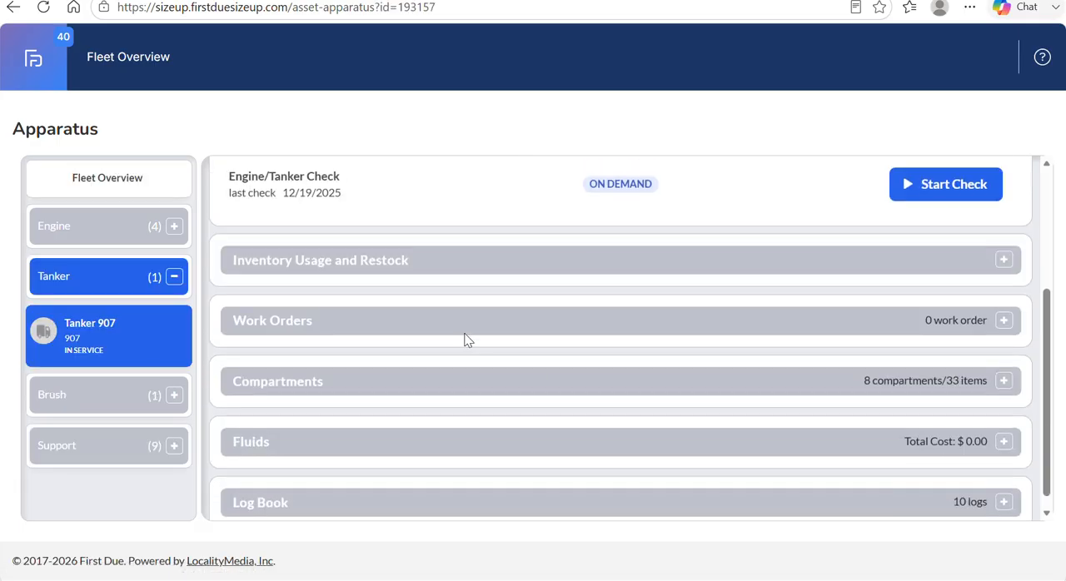
{"action": "left_click", "coordinate": [319, 274]}
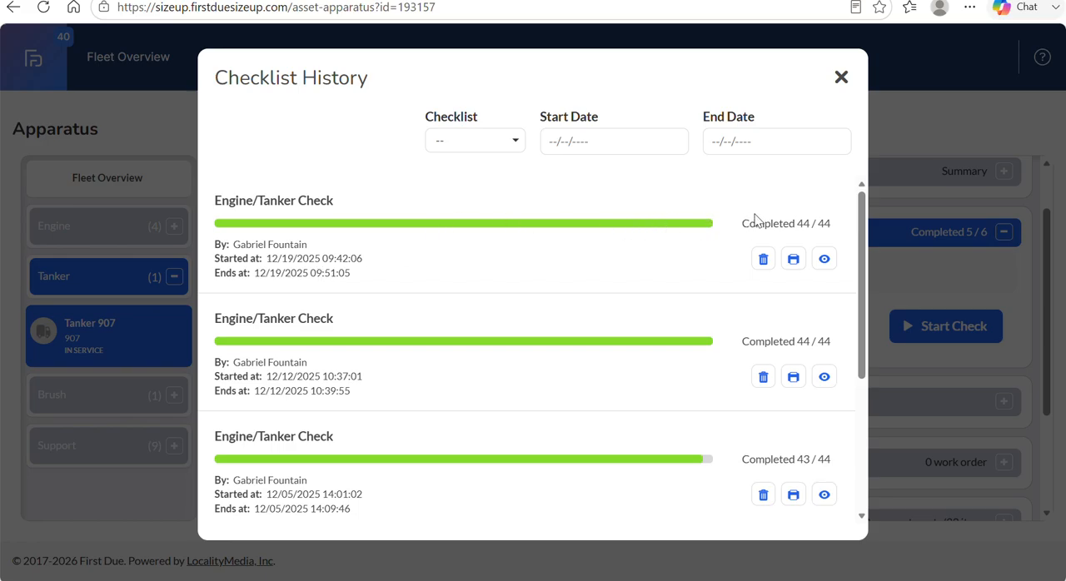
{"action": "left_click", "coordinate": [824, 260]}
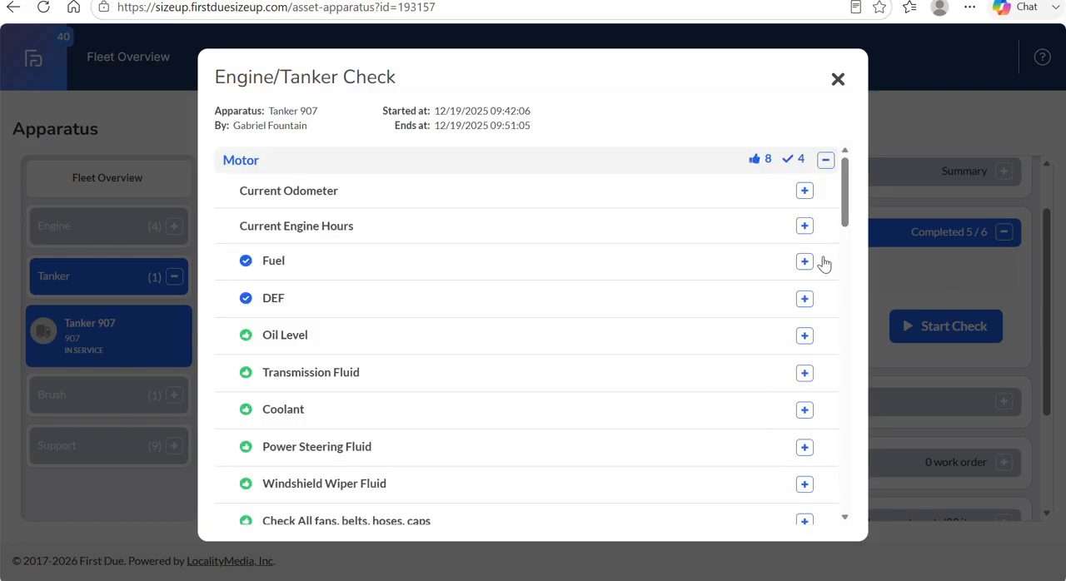
Review the recorded item results in every section of the Engine/Tanker Check, and close the check and the checklist history.
{"action": "scroll", "coordinate": [561, 258], "scroll_direction": "down", "scroll_amount": 6}
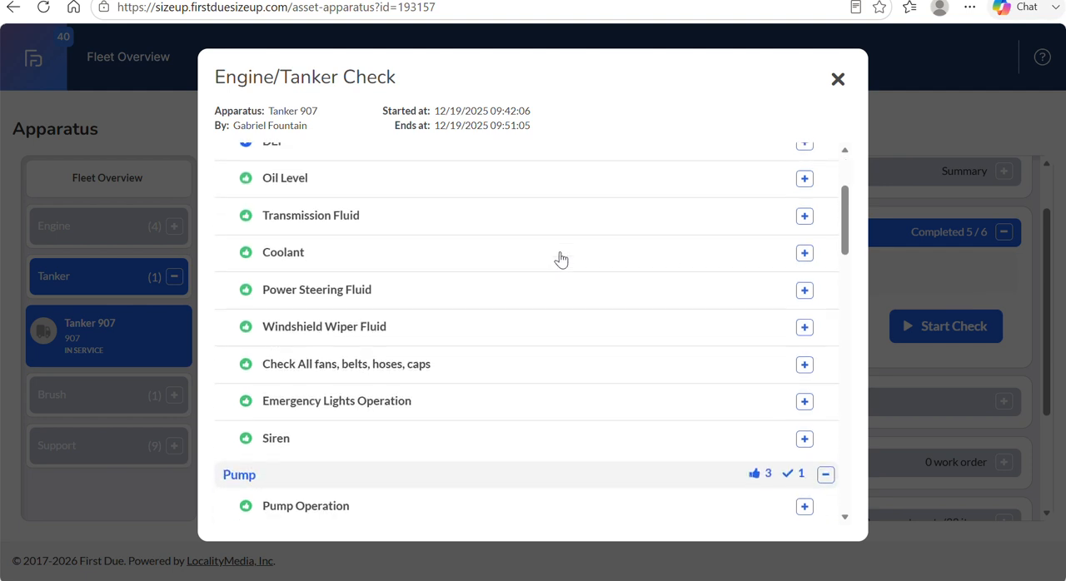
{"action": "scroll", "coordinate": [561, 258], "scroll_direction": "down", "scroll_amount": 5}
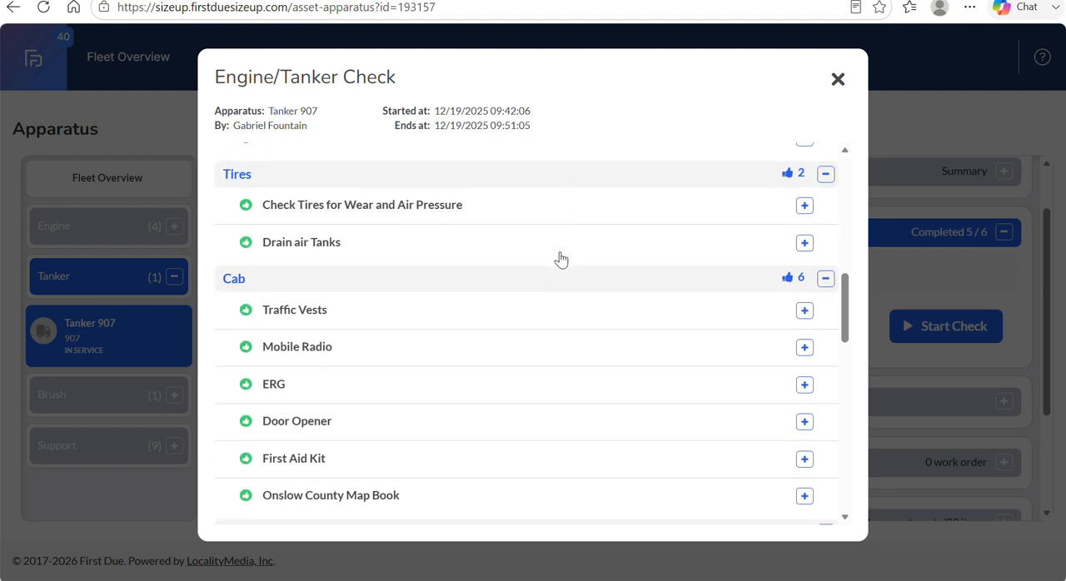
{"action": "scroll", "coordinate": [561, 259], "scroll_direction": "down", "scroll_amount": 8}
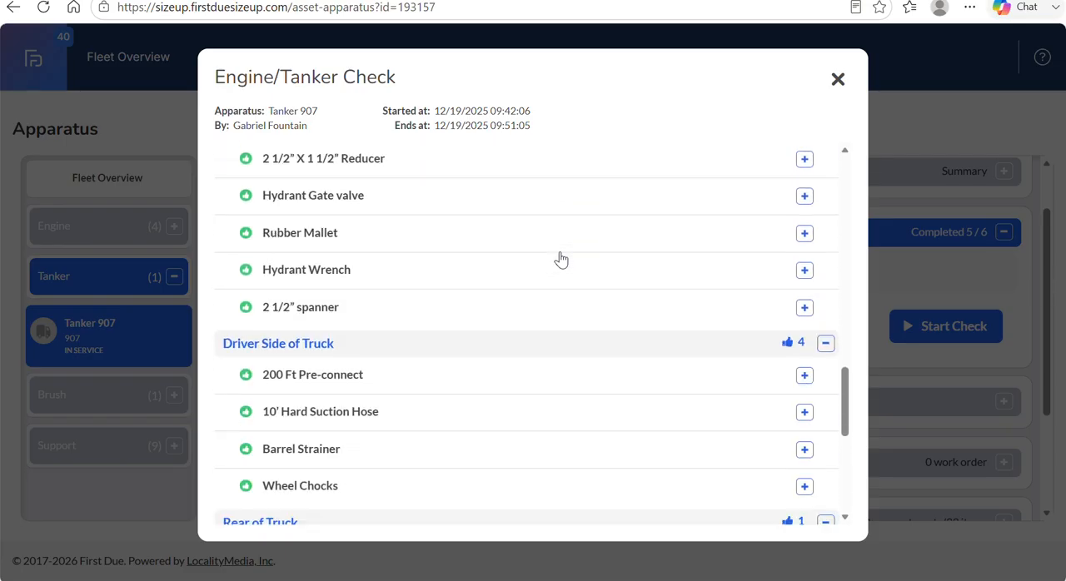
{"action": "scroll", "coordinate": [561, 259], "scroll_direction": "down", "scroll_amount": 1}
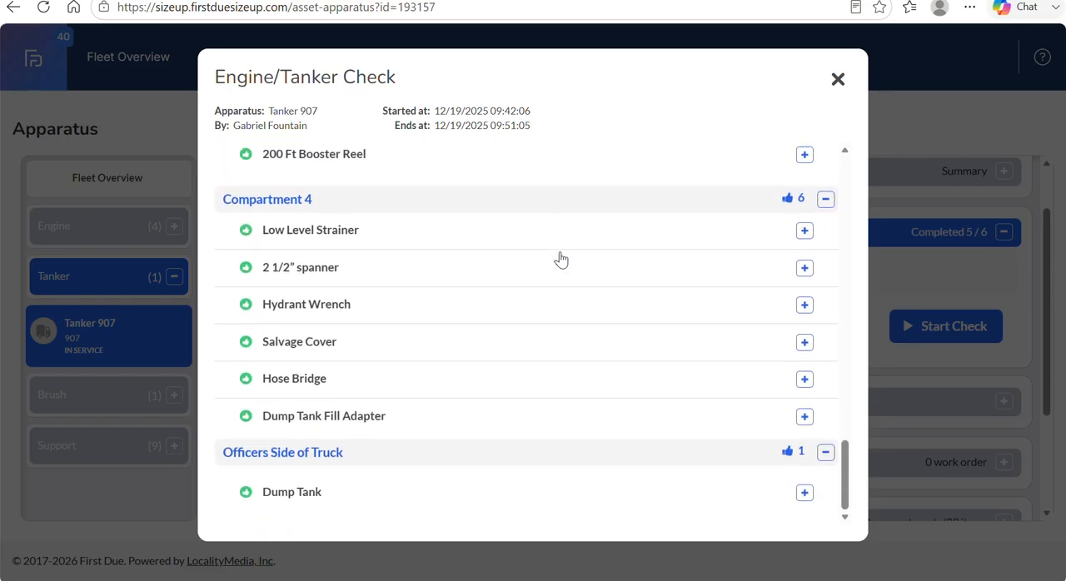
{"action": "scroll", "coordinate": [561, 259], "scroll_direction": "up", "scroll_amount": 3}
{"action": "scroll", "coordinate": [561, 259], "scroll_direction": "up", "scroll_amount": 12}
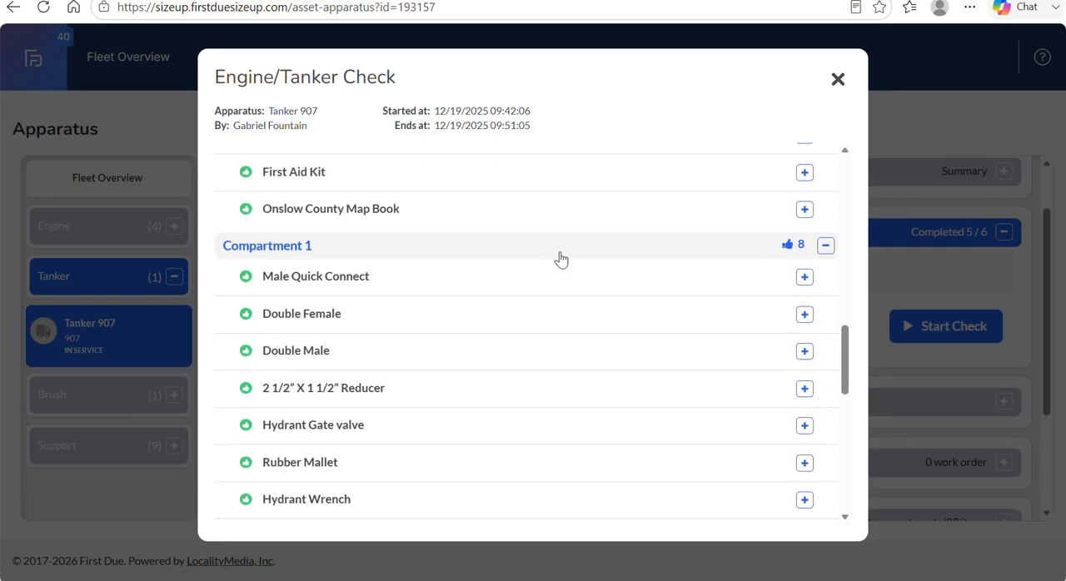
{"action": "scroll", "coordinate": [561, 259], "scroll_direction": "up", "scroll_amount": 8}
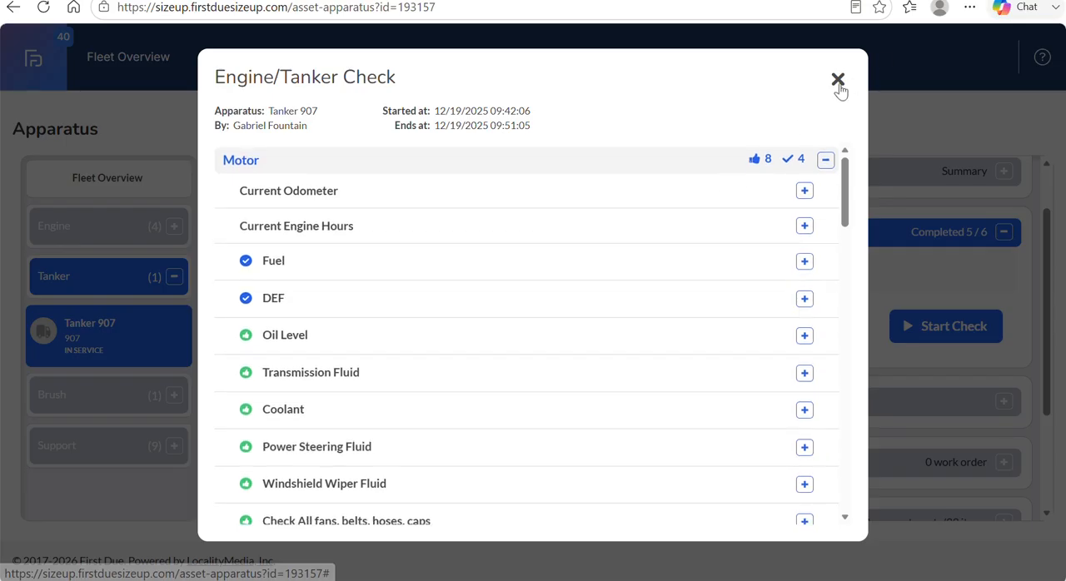
{"action": "left_click", "coordinate": [838, 83]}
{"action": "left_click", "coordinate": [842, 79]}
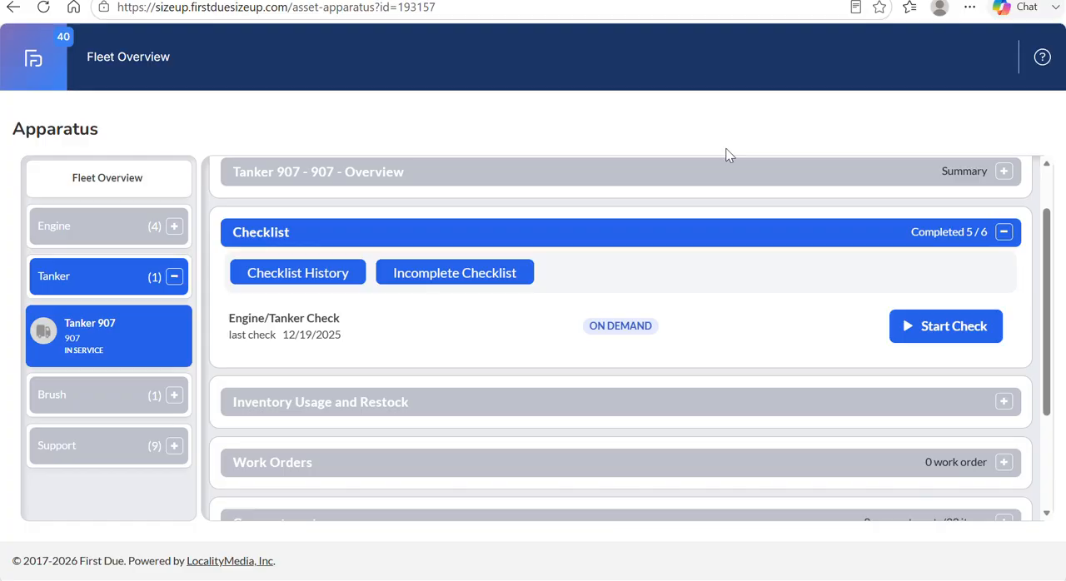
Collapse Tanker 907's Checklist section and look through the record's section headings.
{"action": "left_click", "coordinate": [1005, 232]}
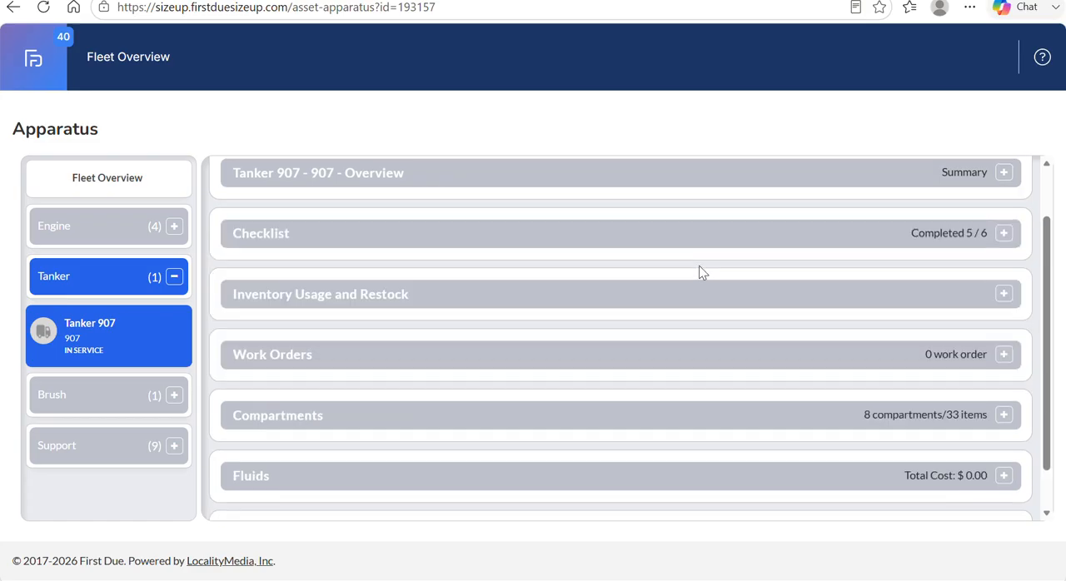
{"action": "scroll", "coordinate": [698, 271], "scroll_direction": "up", "scroll_amount": 2}
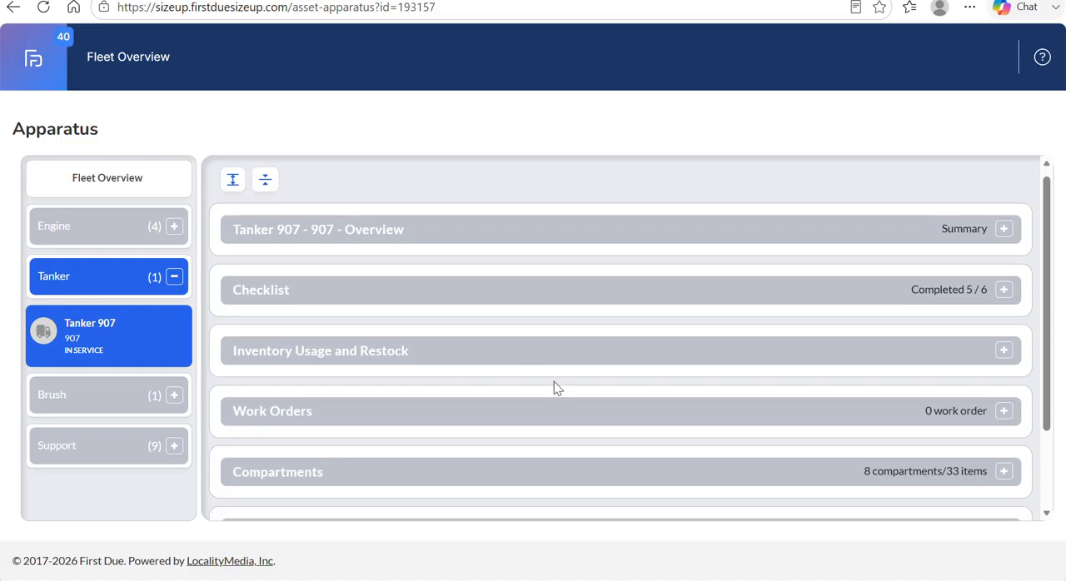
{"action": "scroll", "coordinate": [554, 381], "scroll_direction": "down", "scroll_amount": 3}
{"action": "scroll", "coordinate": [553, 381], "scroll_direction": "up", "scroll_amount": 3}
{"action": "scroll", "coordinate": [556, 389], "scroll_direction": "down", "scroll_amount": 1}
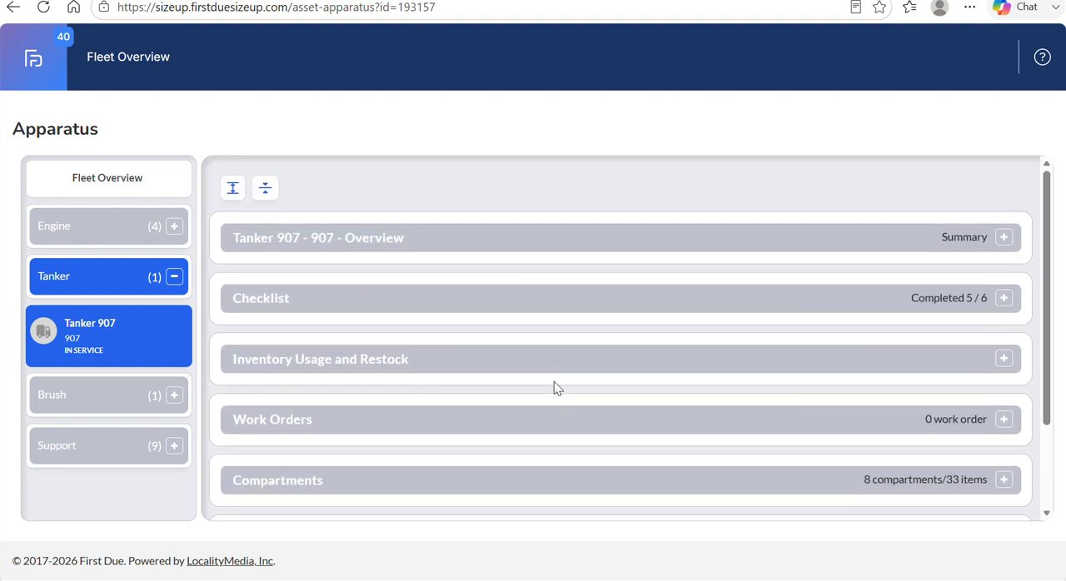